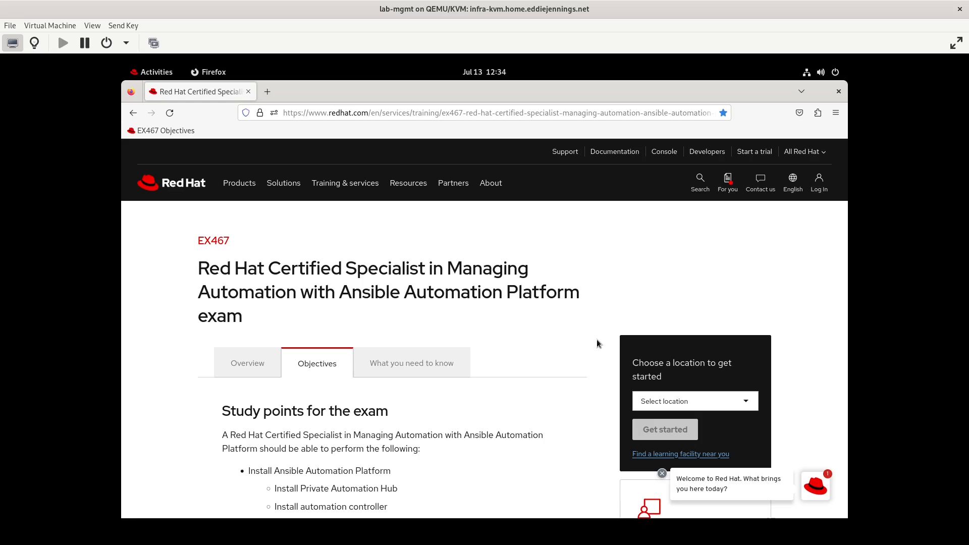
- Load lab-controller.internal.ejslab.com in a new Firefox tab
scroll(434, 440, "down", 10)
scroll(434, 444, "up", 2)
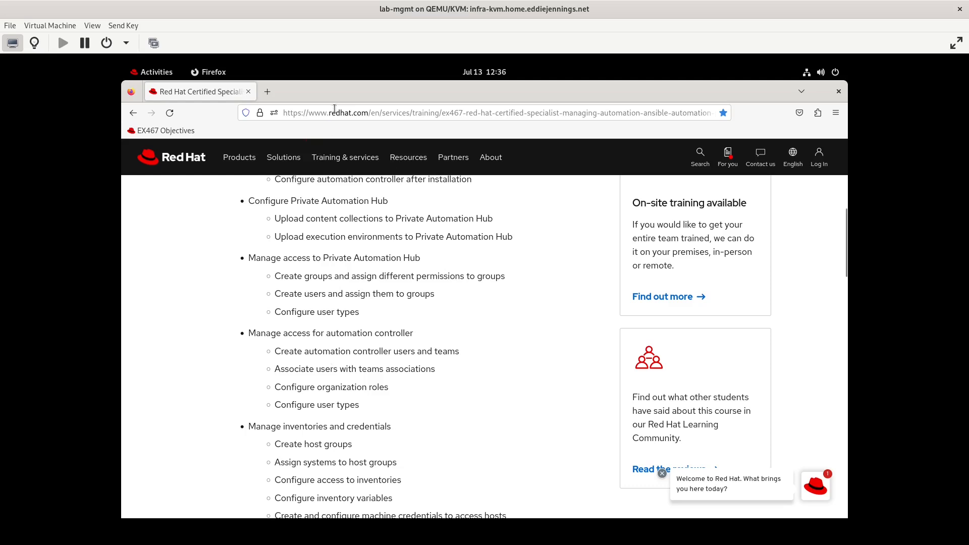
left_click(265, 92)
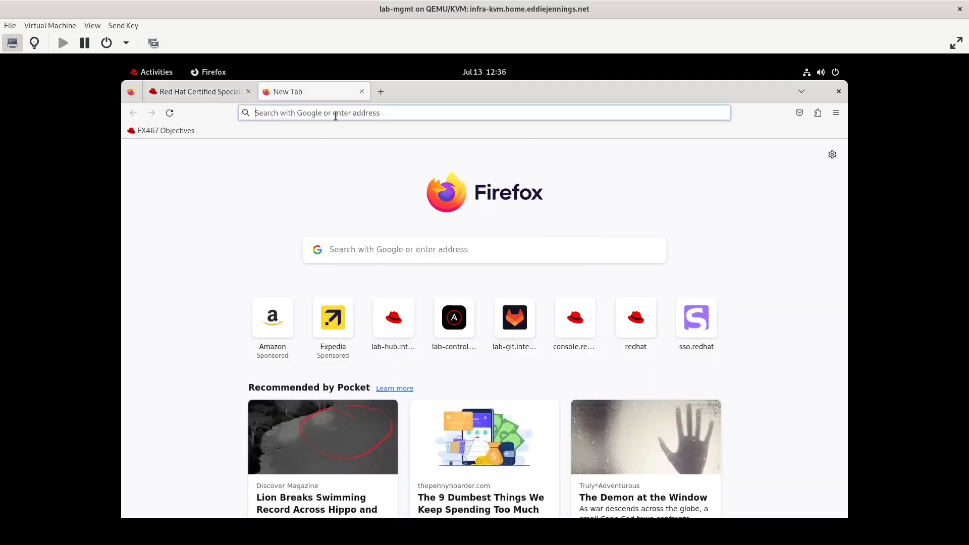
left_click(335, 115)
type("lo")
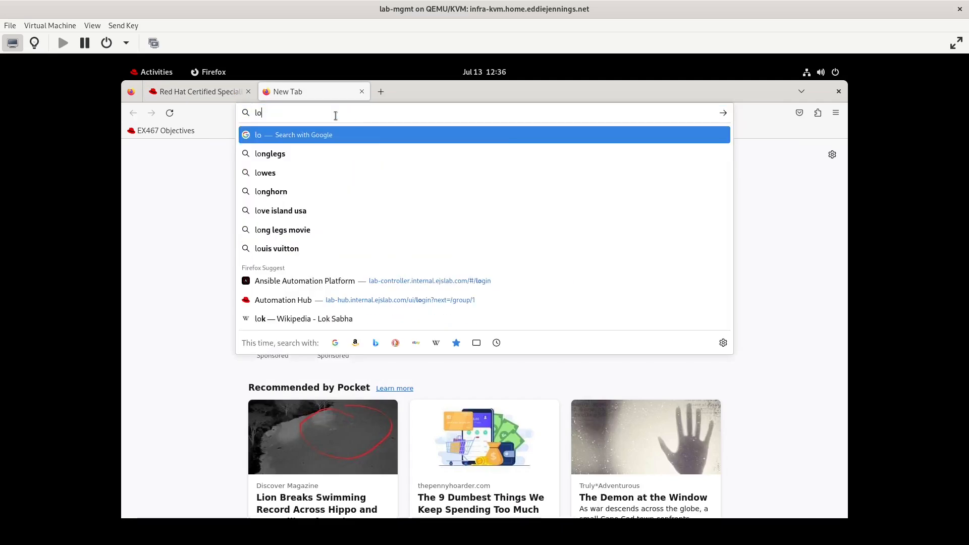
key("BackSpace")
type("ab-console")
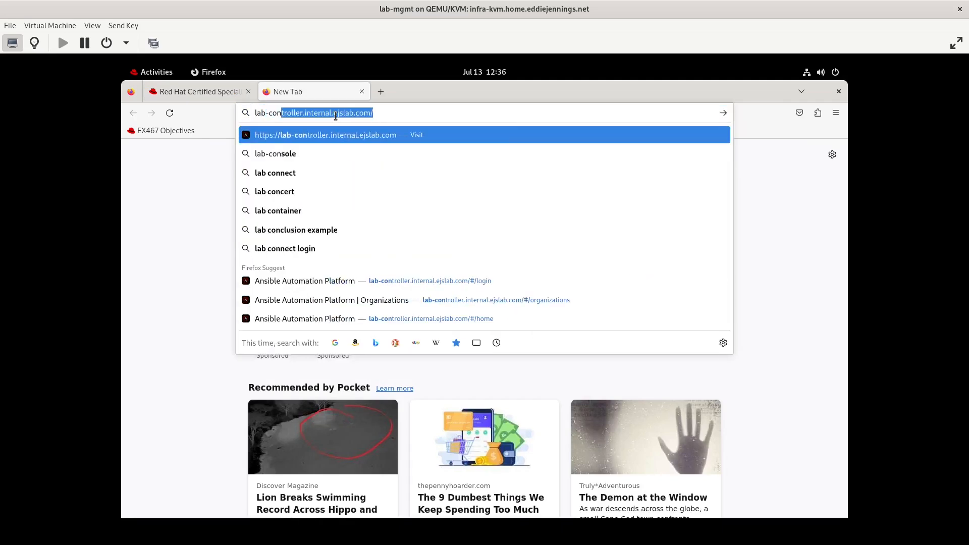
key("BackSpace")
key("BackSpace")
key("BackSpace")
key("BackSpace")
key("BackSpace")
key("BackSpace")
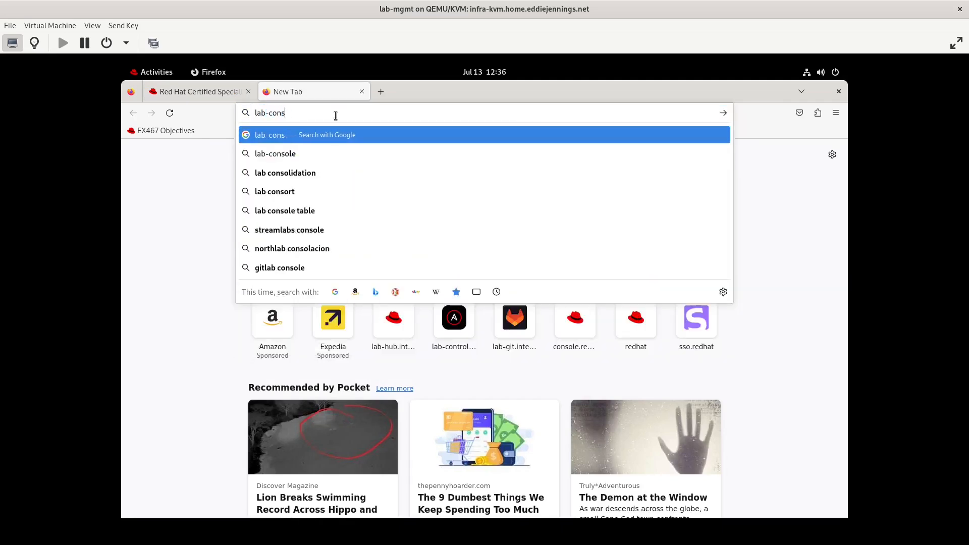
type("ontroller.int")
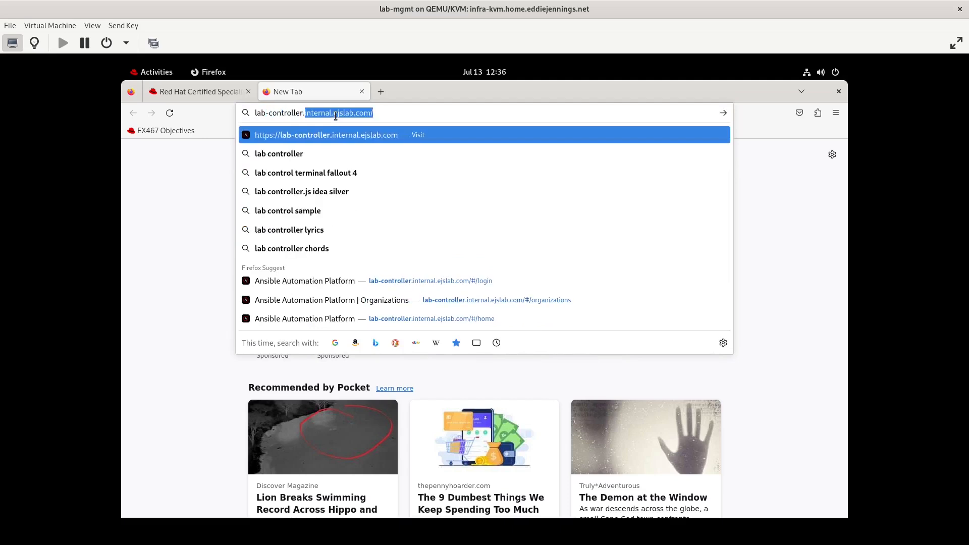
type("ern")
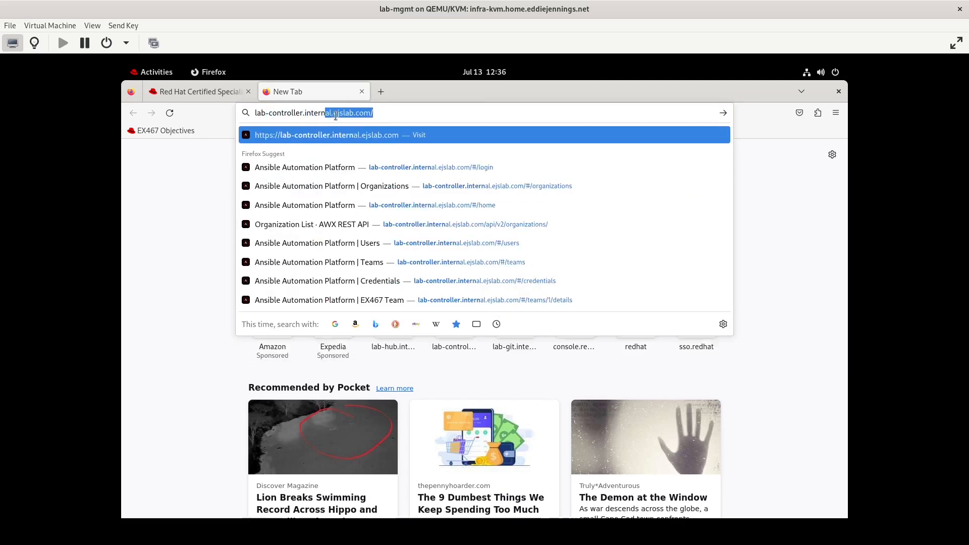
type("al.ejslab.com")
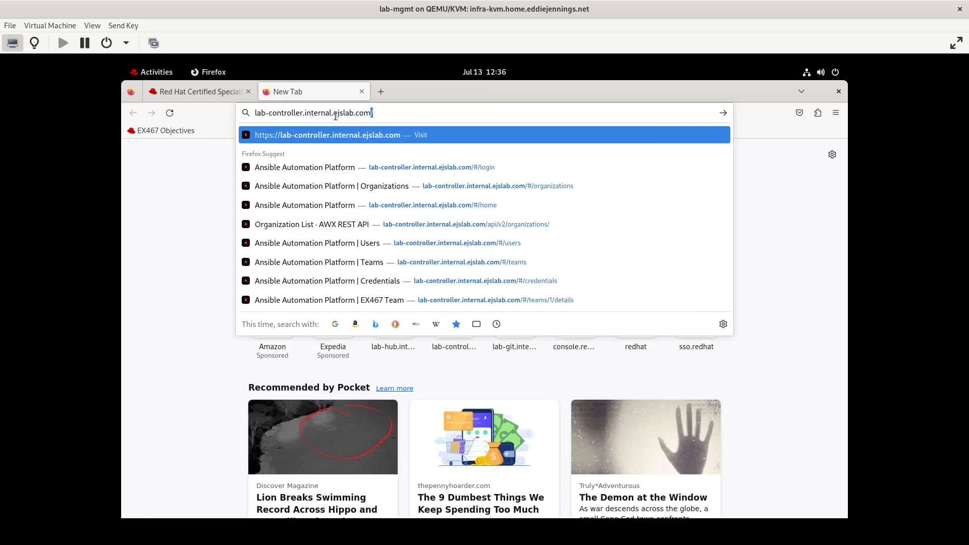
key("Return")
- Log in to the controller as admin with the admin password
type("admin")
key("Tab")
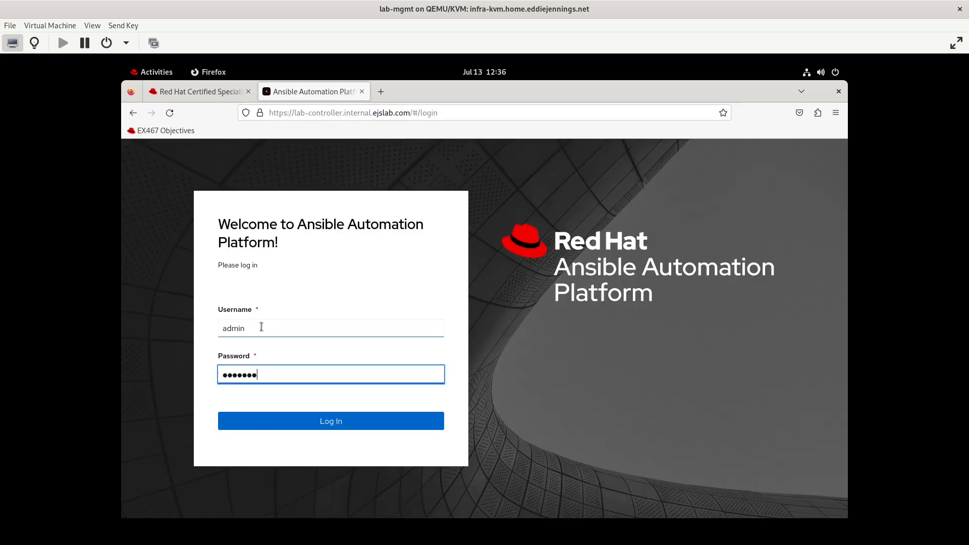
key("Return")
scroll(192, 400, "down", 1)
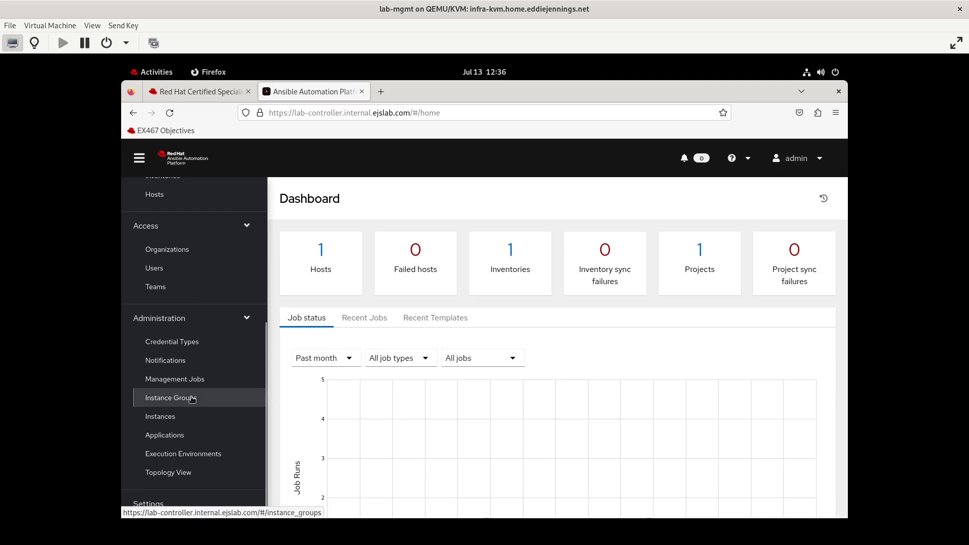
- Start a new user in Access > Users with first name Test and last name User1
left_click(176, 274)
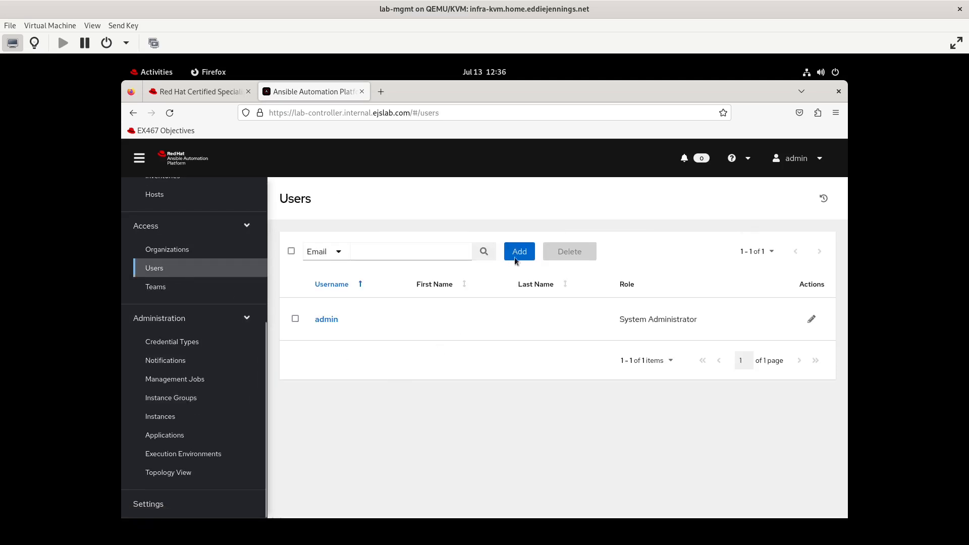
left_click(520, 252)
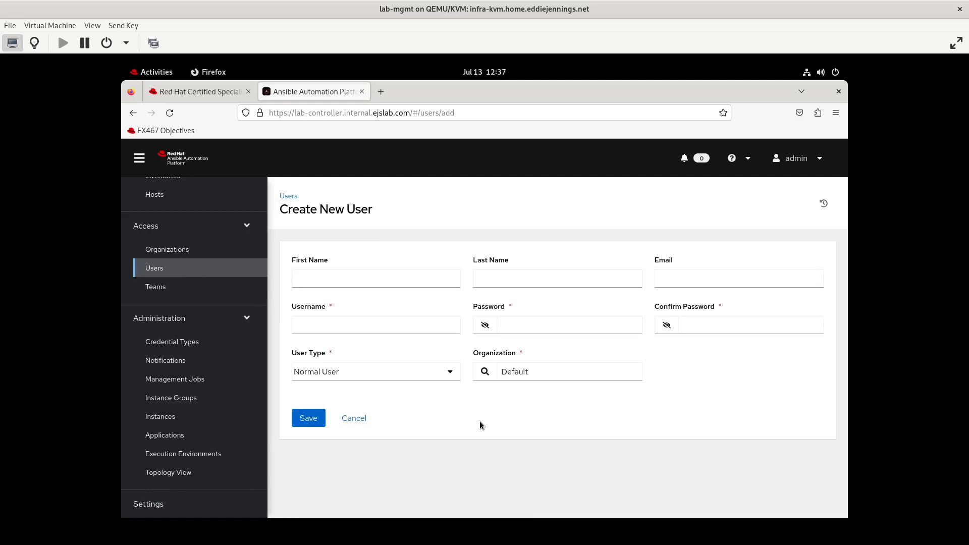
left_click(354, 284)
type("Testuser")
key("BackSpace")
key("BackSpace")
key("BackSpace")
key("BackSpace")
key("Tab")
type("User")
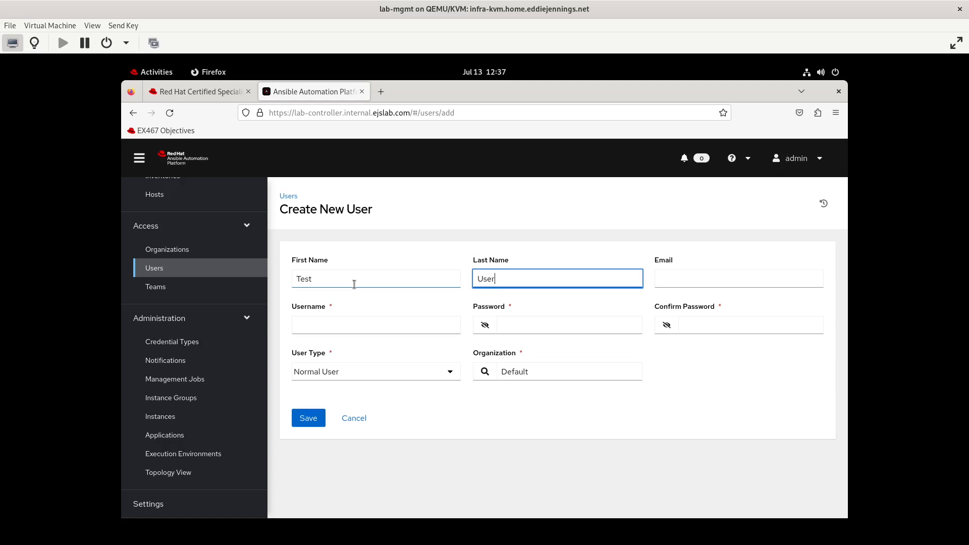
key("Tab")
key("Tab")
- Enter username testuser1 and the user's password in both password fields
type("testuser1")
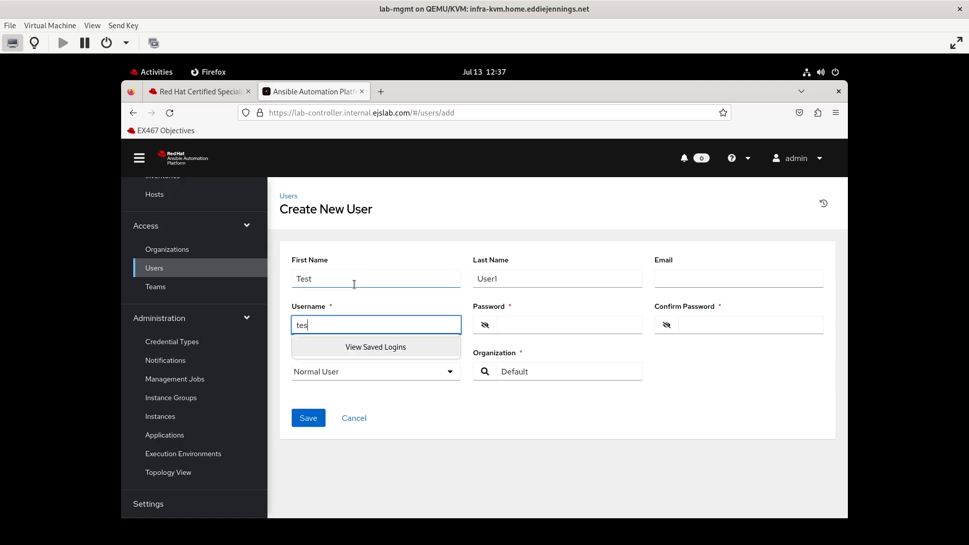
key("Tab")
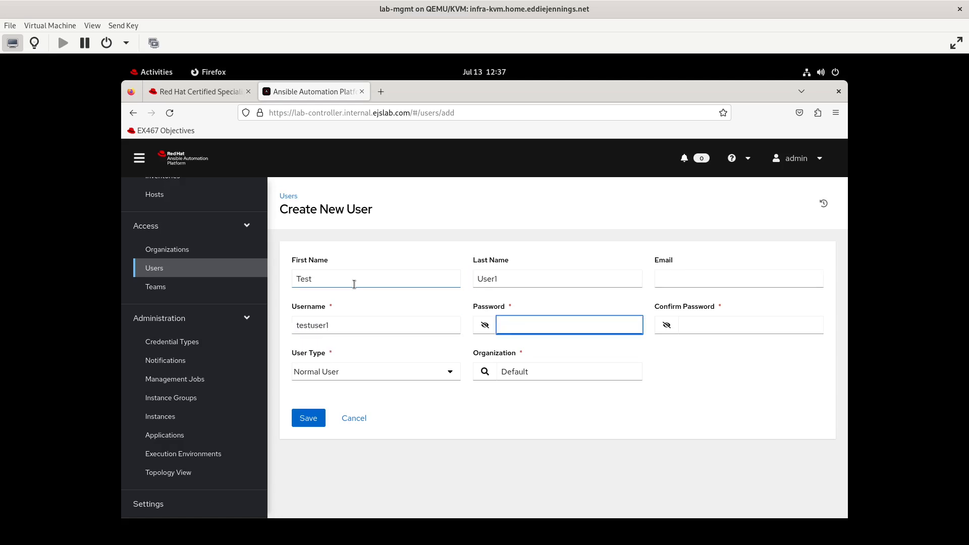
type("*****************")
key("Tab")
key("Tab")
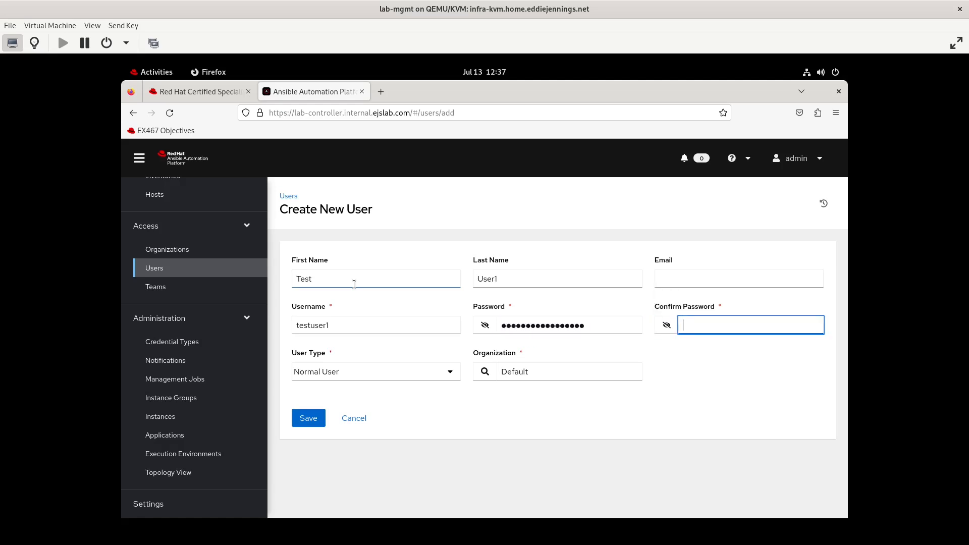
type("*****************")
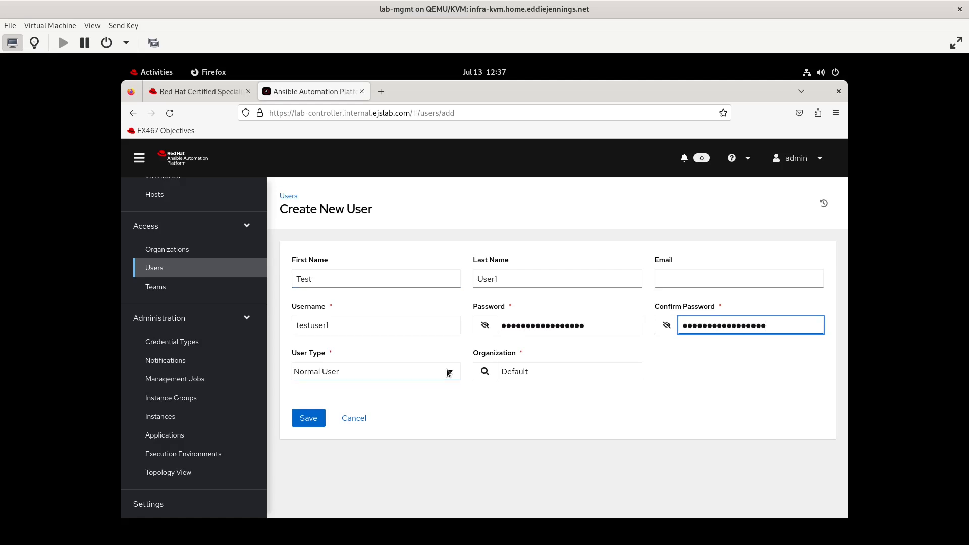
left_click(448, 372)
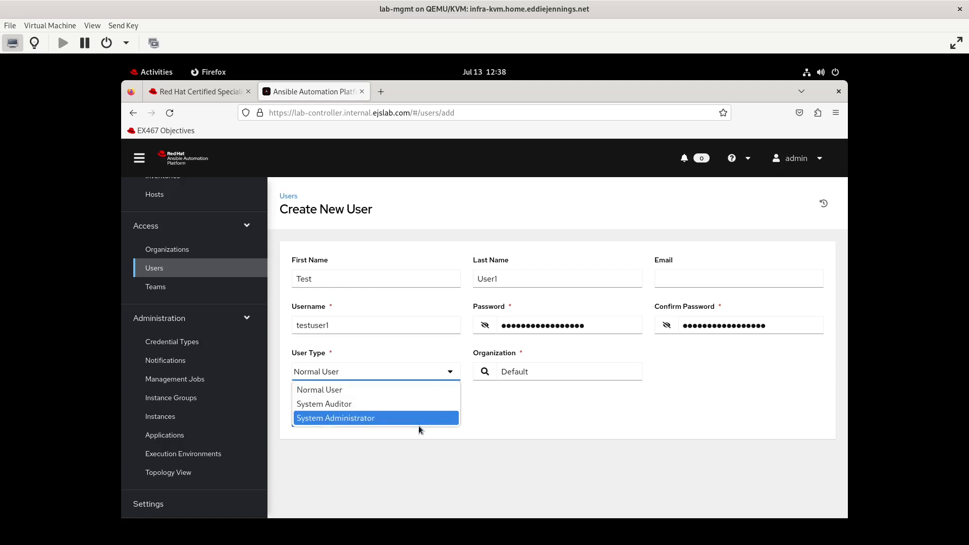
- Make testuser1 a System Administrator in the Default organization and save the user
left_click(382, 418)
left_click(485, 372)
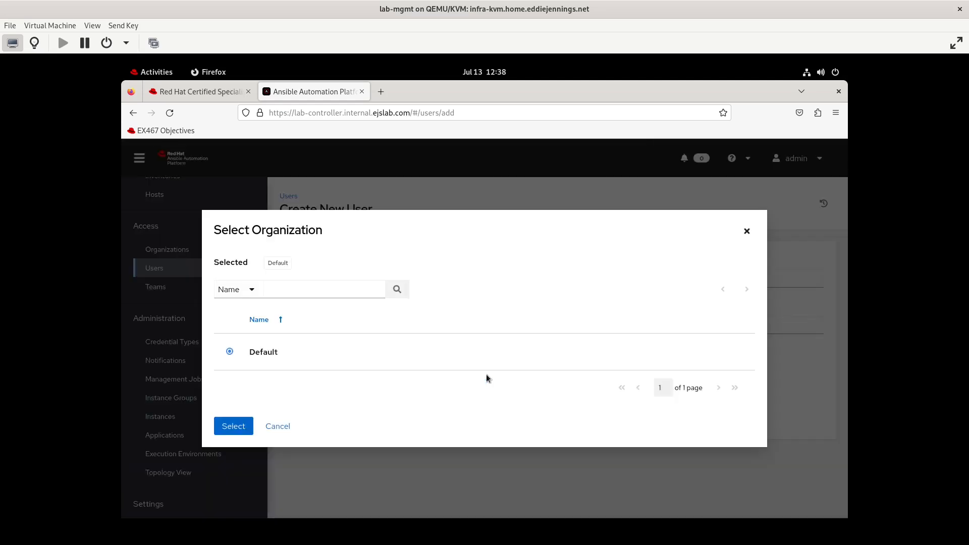
left_click(279, 427)
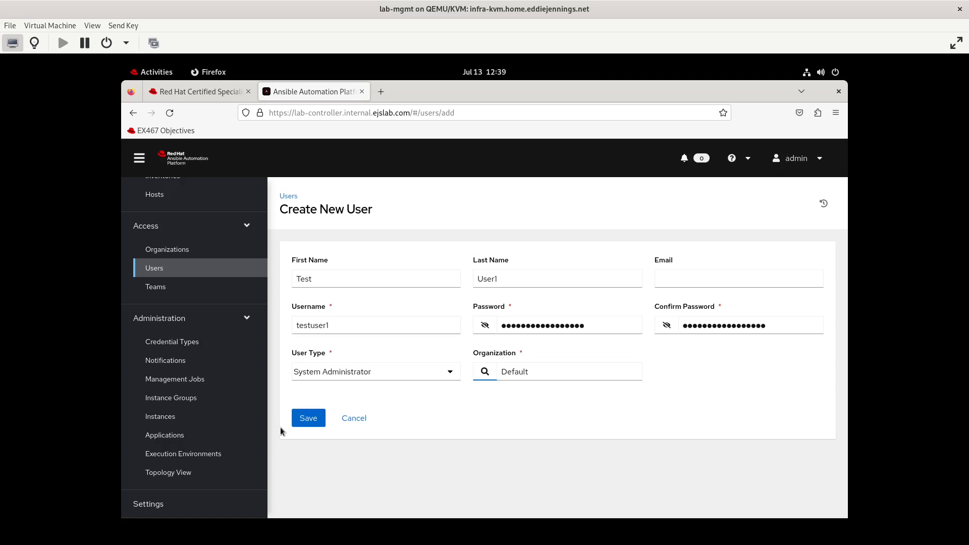
left_click(307, 419)
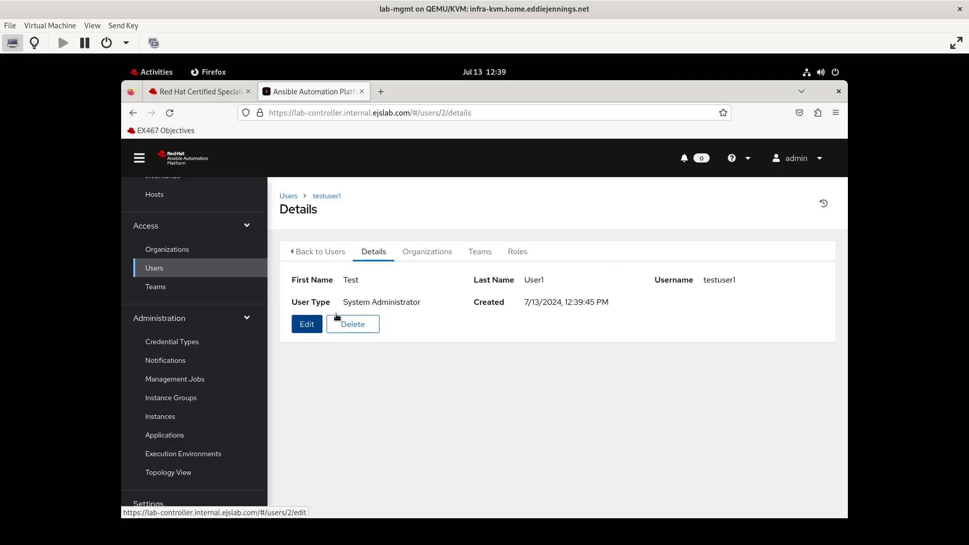
- Create testuser2 as a System Auditor and testuser3 as a Normal User
left_click(316, 251)
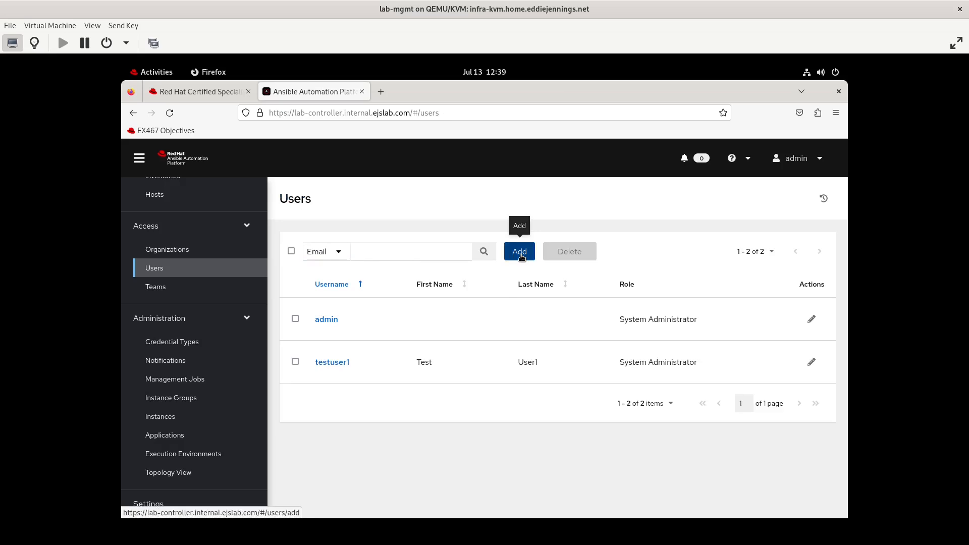
left_click(515, 255)
right_click(340, 281)
key("Escape")
type("e")
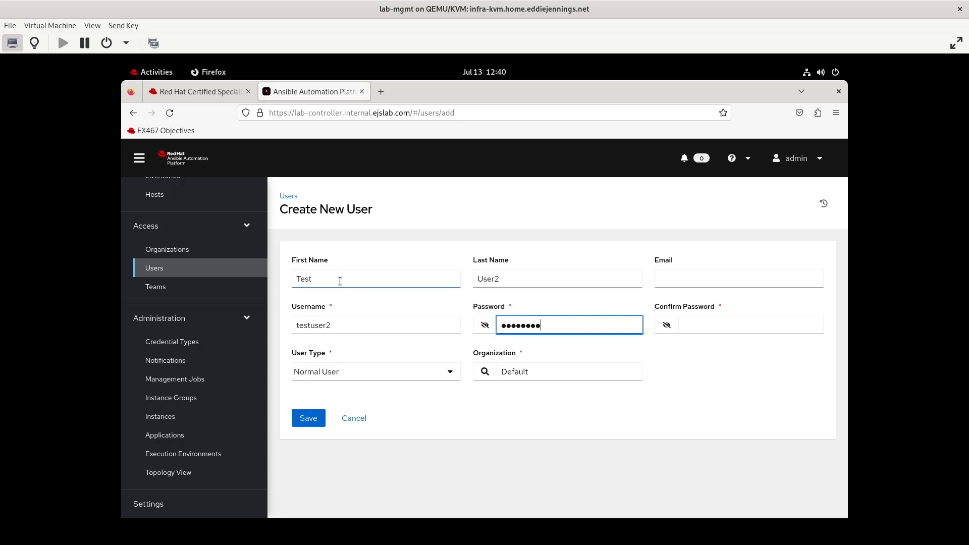
key("Tab")
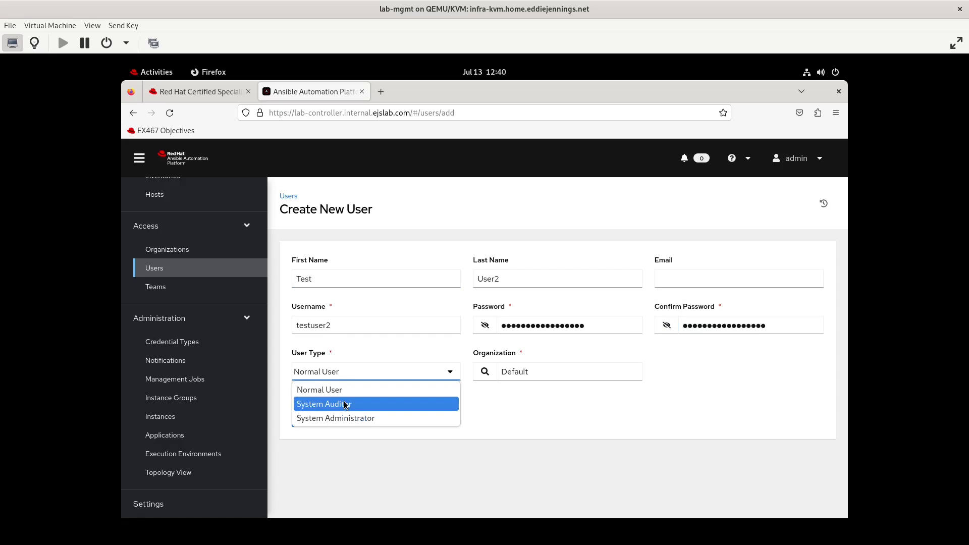
left_click(346, 404)
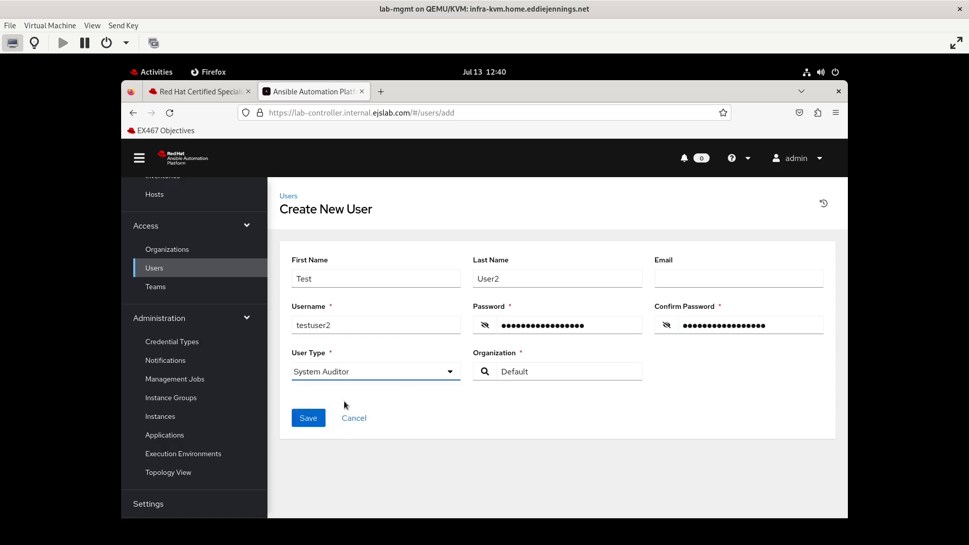
left_click(316, 423)
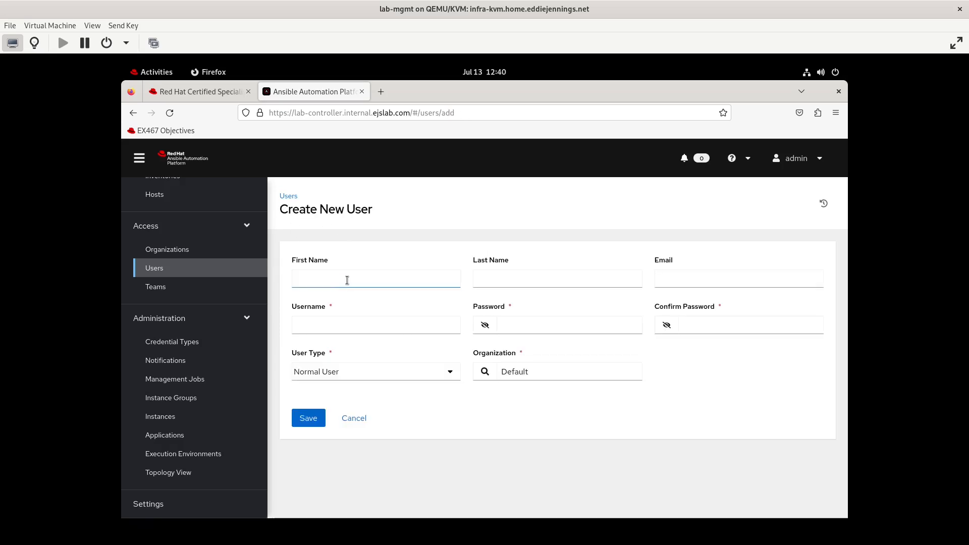
left_click(347, 281)
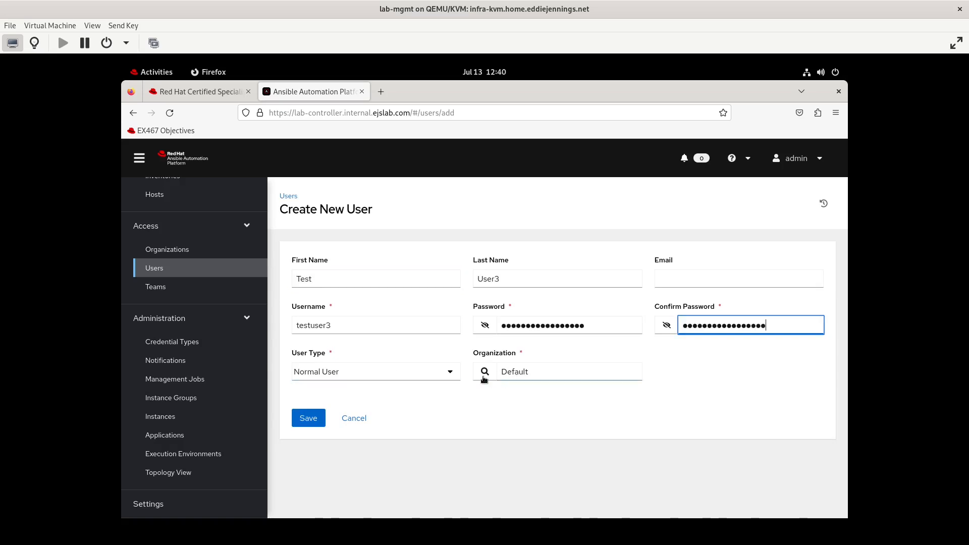
left_click(309, 421)
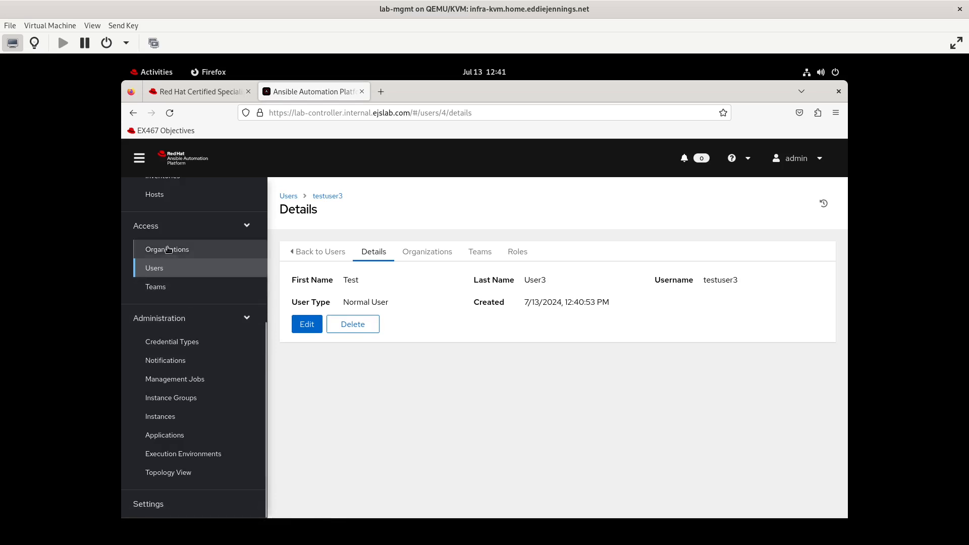
- Look over Teams and Organizations, ending on the empty Credential Types list
left_click(163, 285)
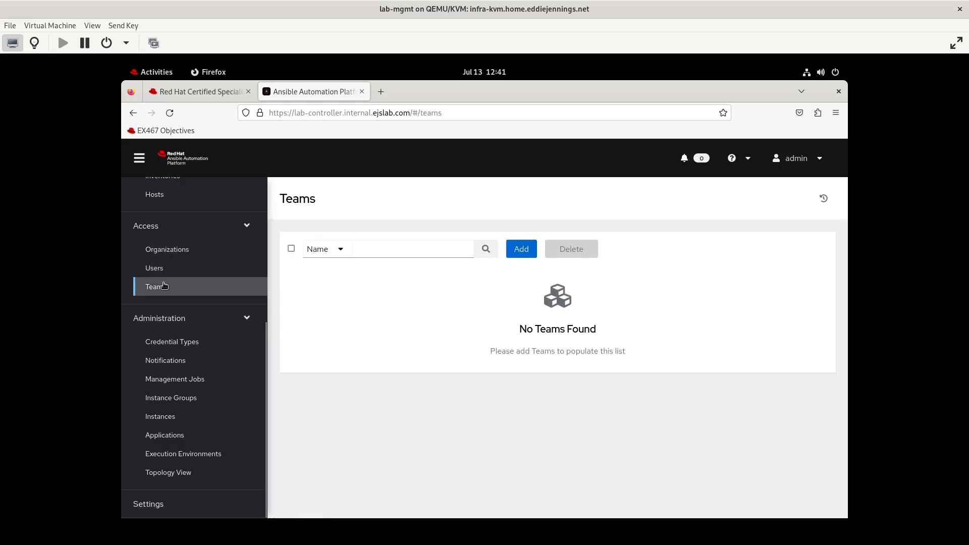
left_click(188, 252)
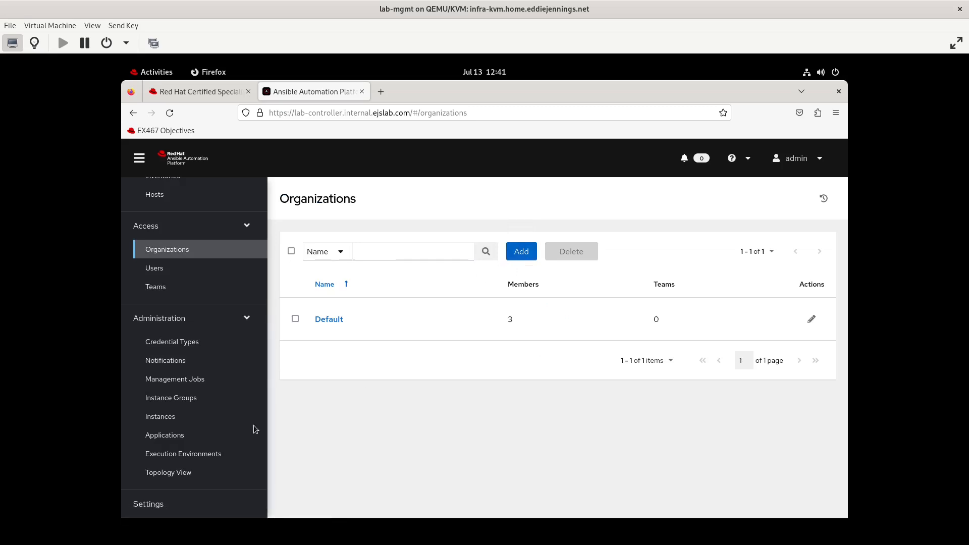
left_click(177, 343)
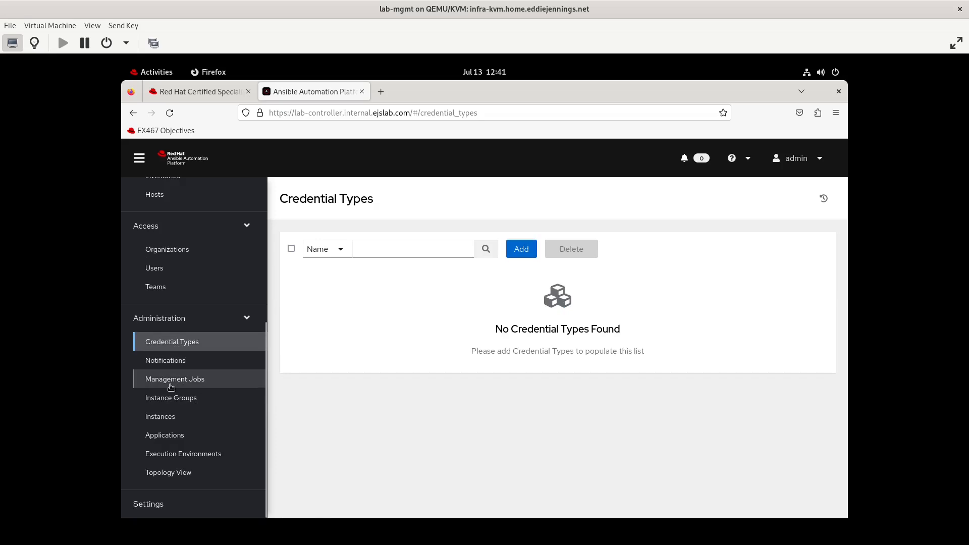
- Check Instances, Instance Groups, Templates and Inventories, ending on Projects with Demo Project
left_click(170, 418)
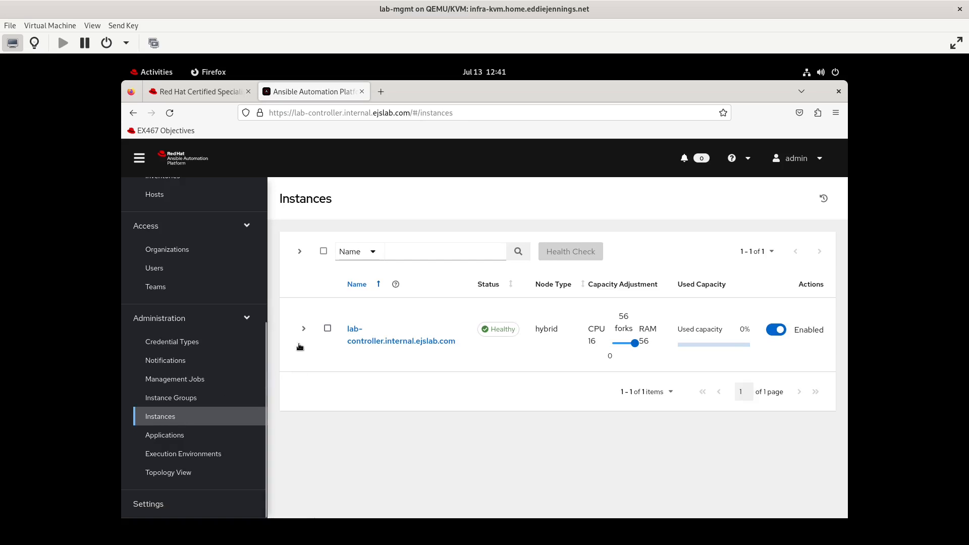
left_click(171, 399)
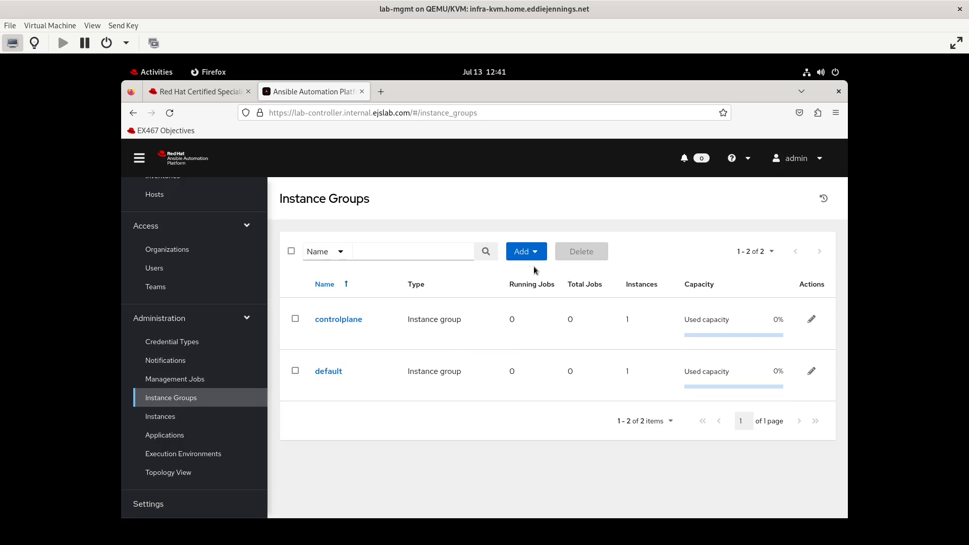
scroll(186, 321, "up", 5)
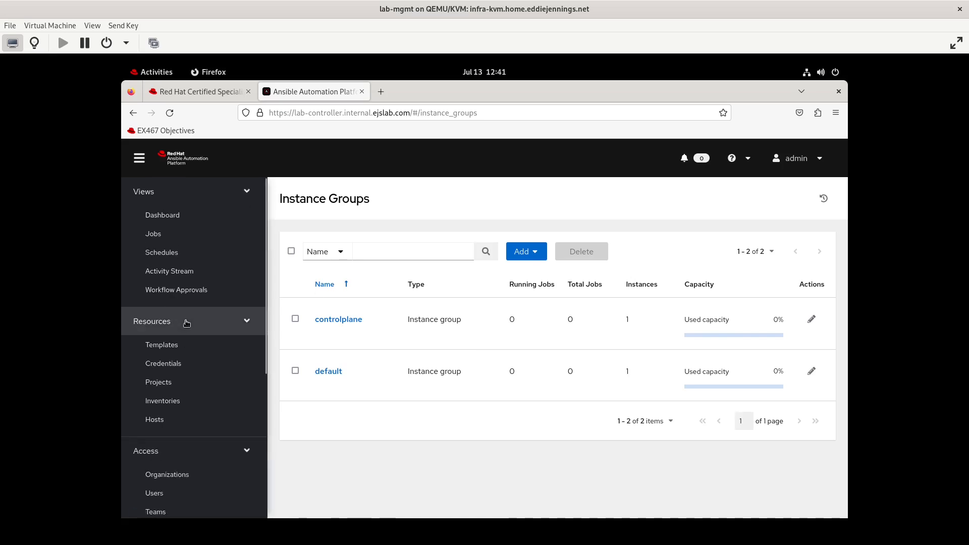
left_click(173, 343)
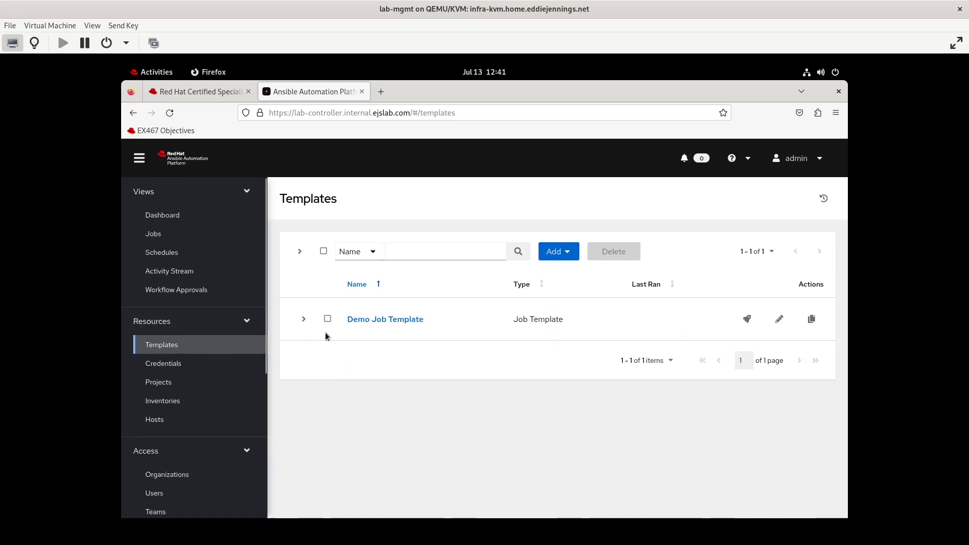
left_click(172, 400)
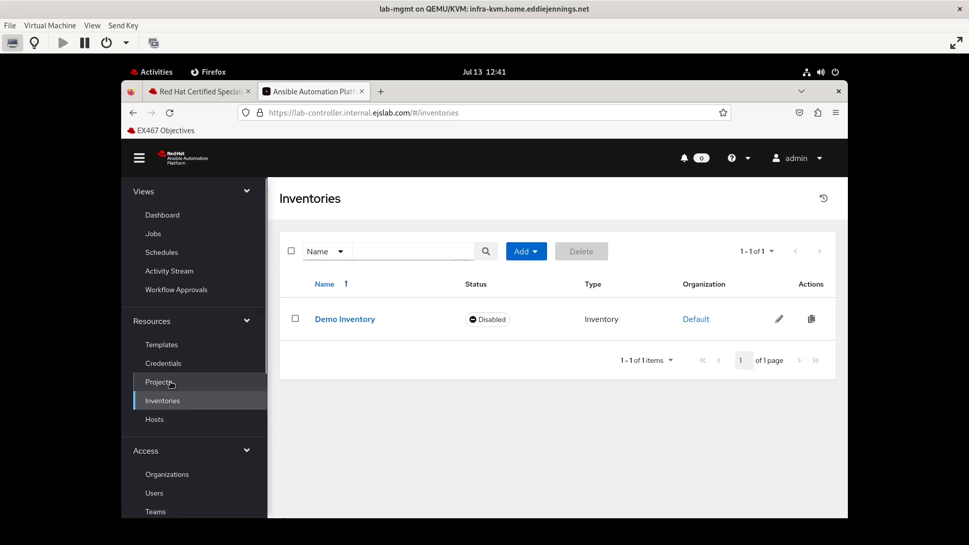
left_click(172, 384)
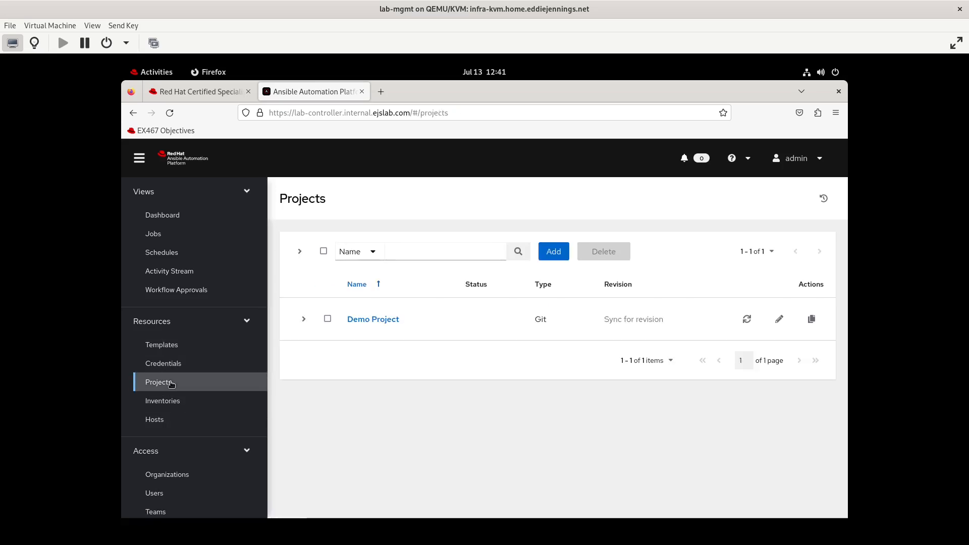
- Log out of the admin account and sign in as the auditor testuser2
left_click(817, 166)
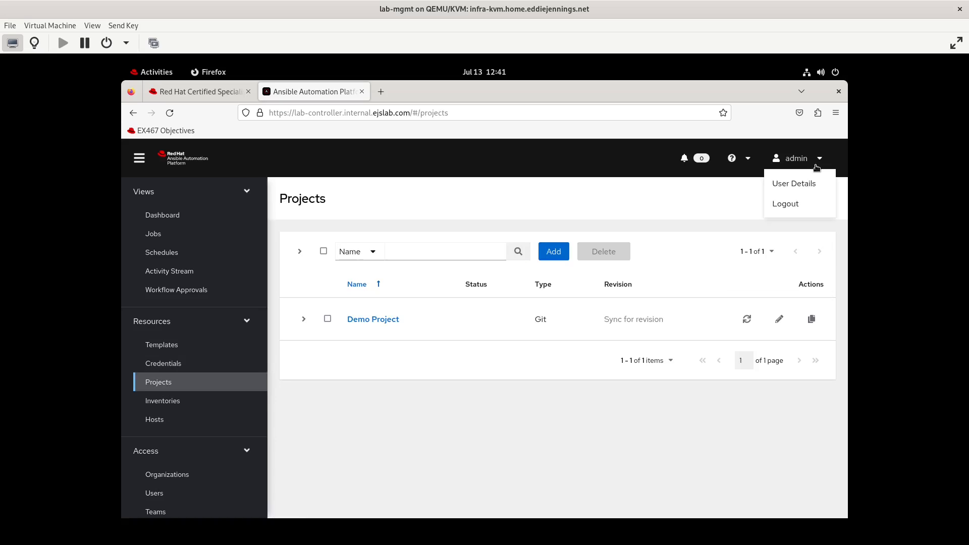
left_click(798, 204)
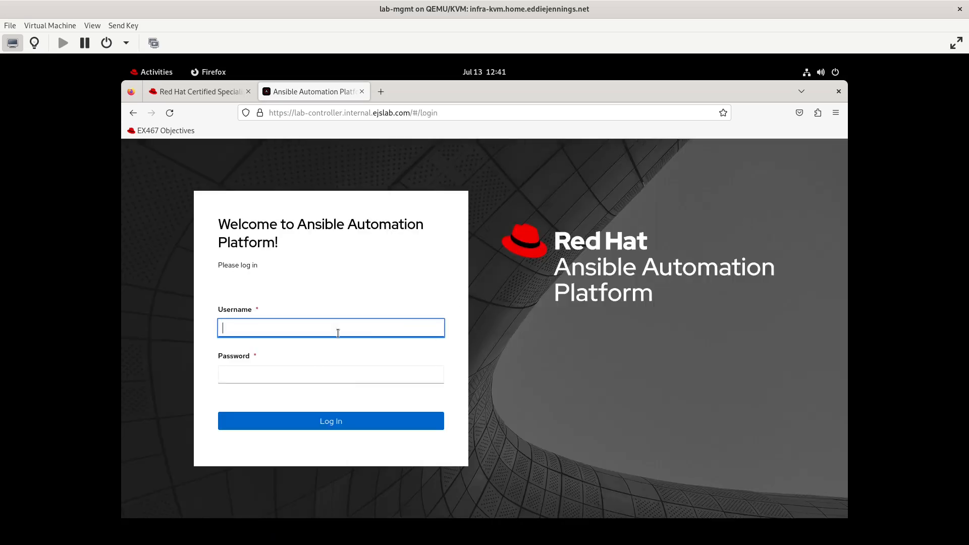
key("Tab")
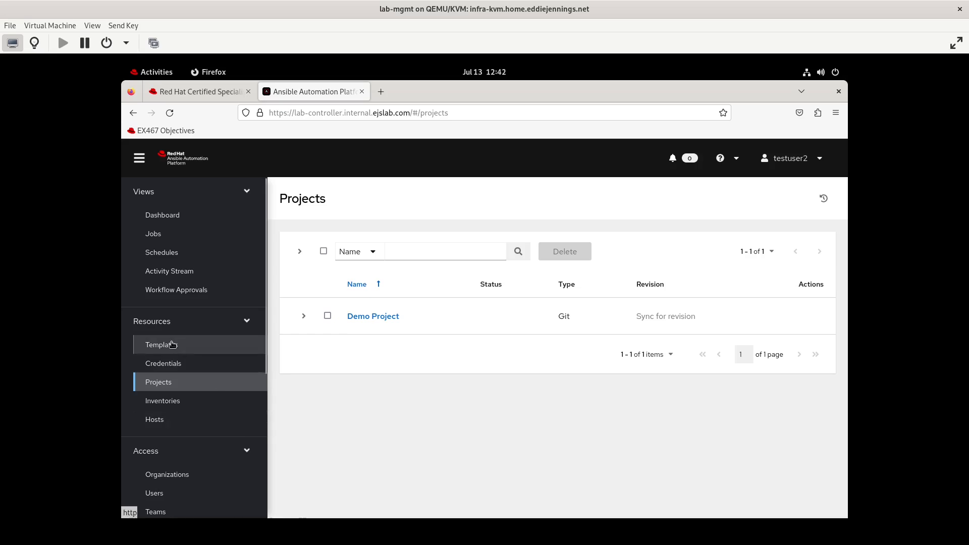
- As the auditor, select Demo Job Template to confirm it cannot be deleted
left_click(172, 345)
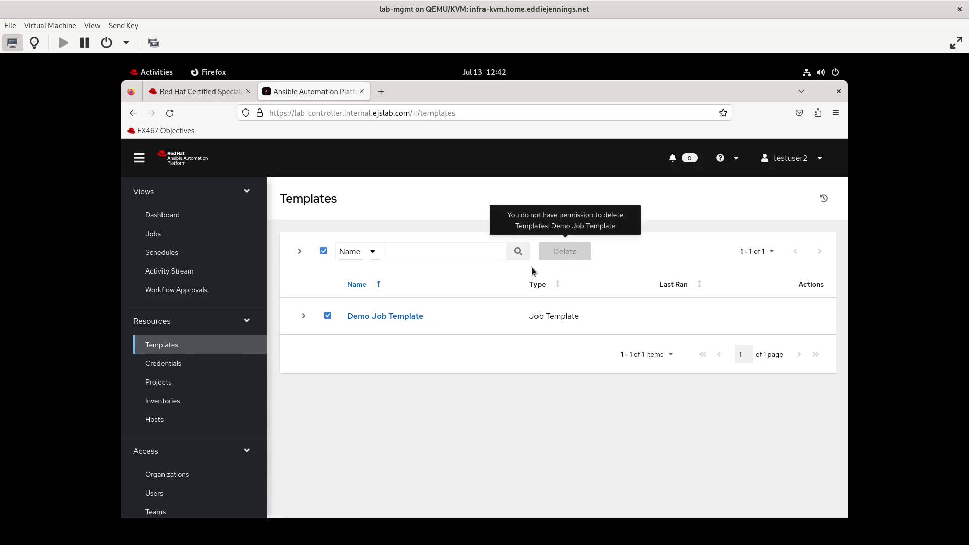
left_click(327, 316)
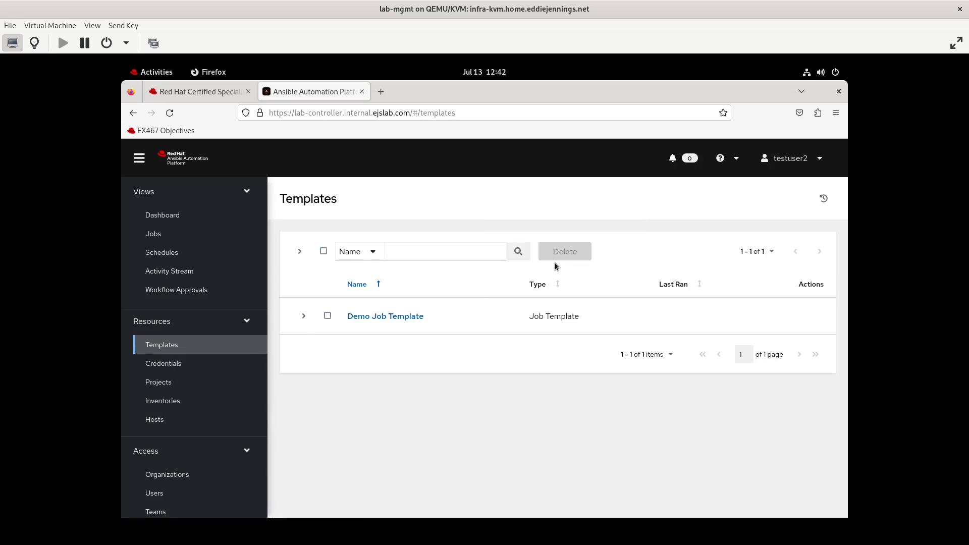
left_click(327, 317)
scroll(174, 383, "down", 5)
- Review Teams, Users, a test user's Organizations tab, and the Organizations list with Default
left_click(166, 285)
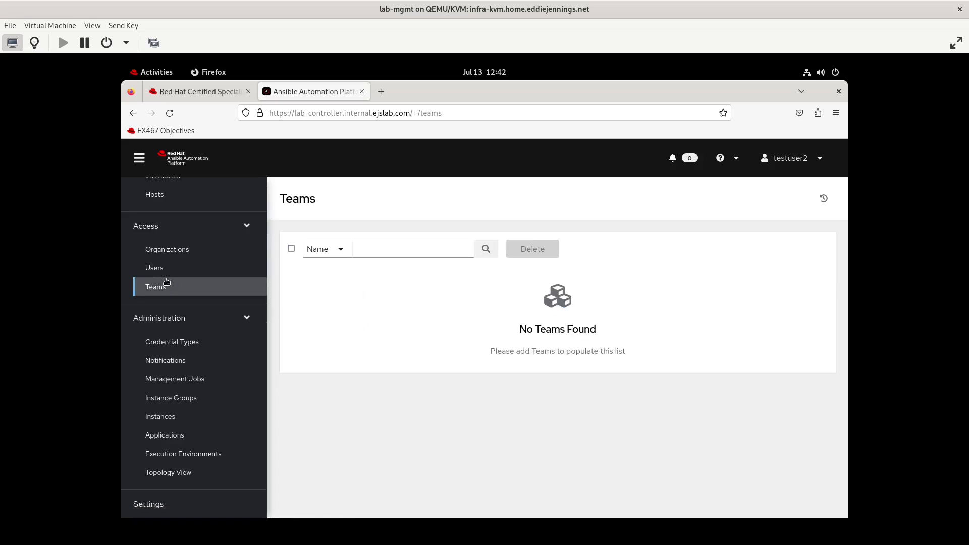
left_click(157, 268)
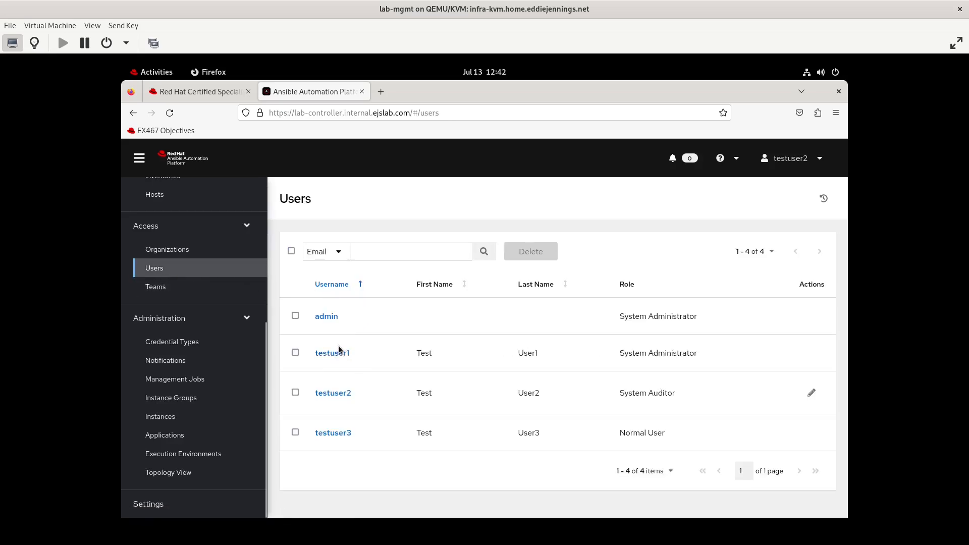
left_click(341, 352)
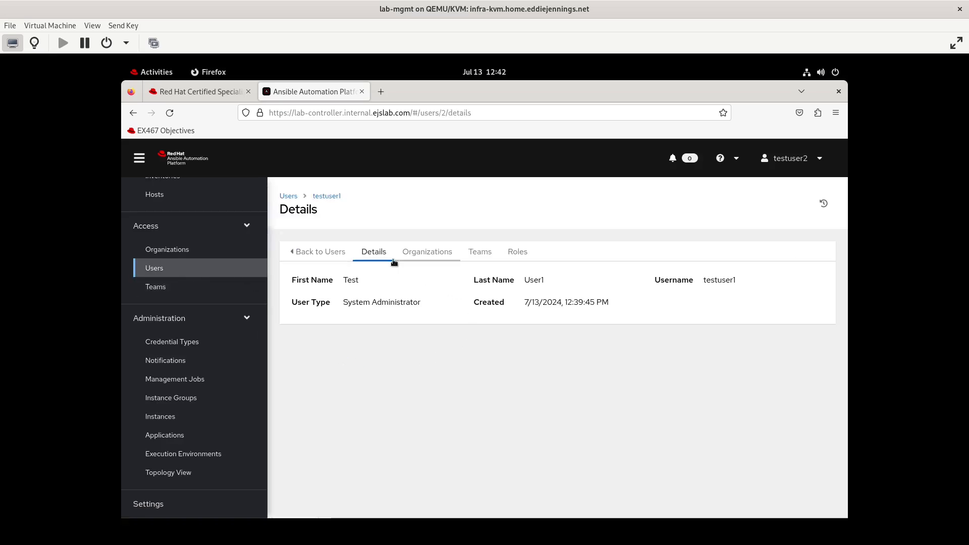
left_click(423, 253)
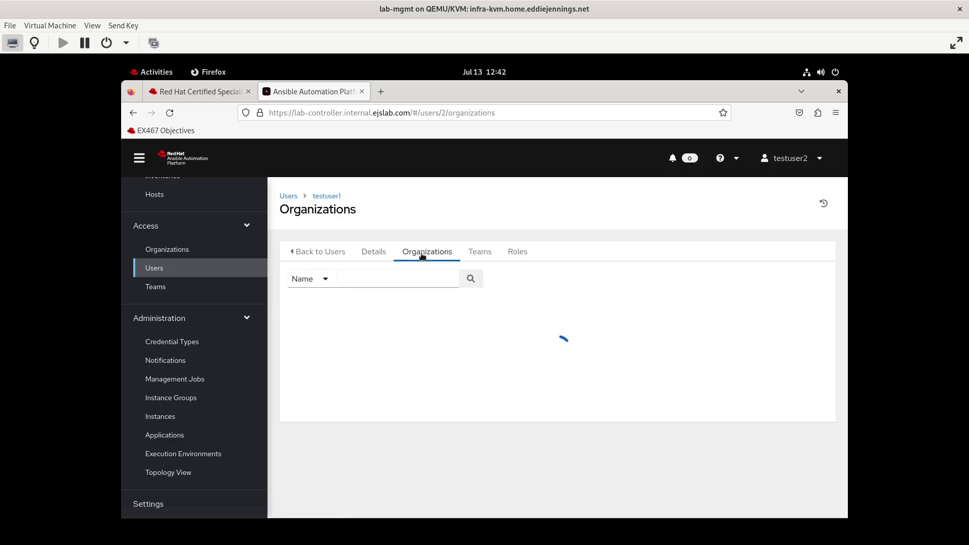
left_click(317, 252)
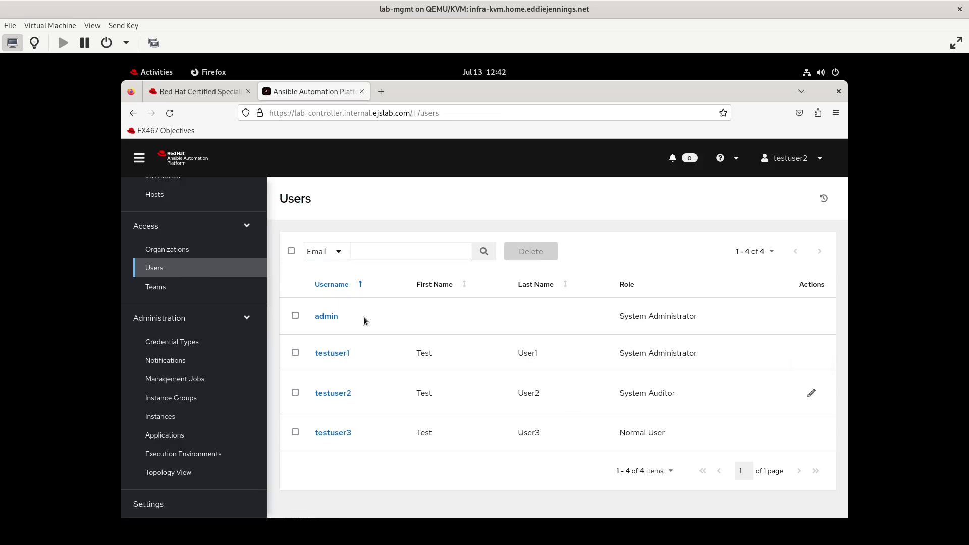
left_click(178, 246)
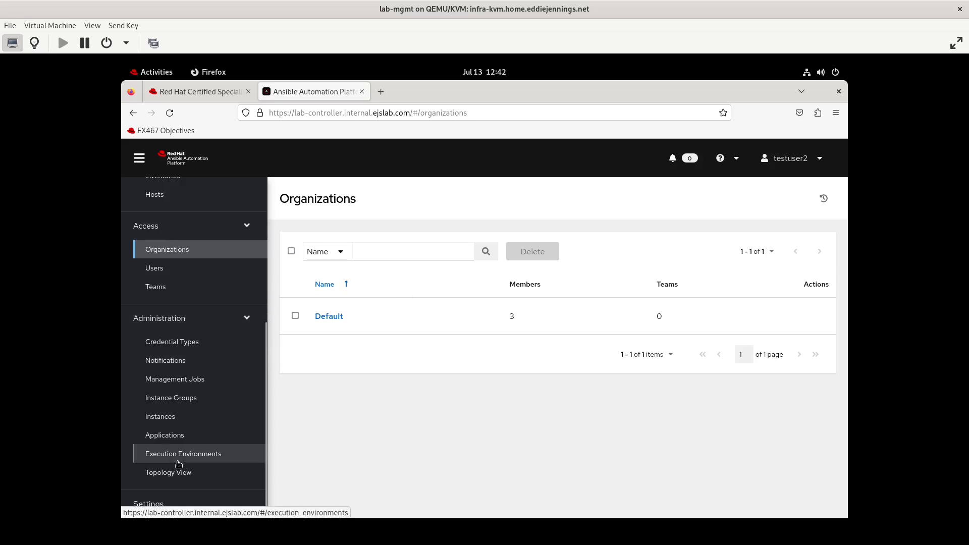
left_click(820, 157)
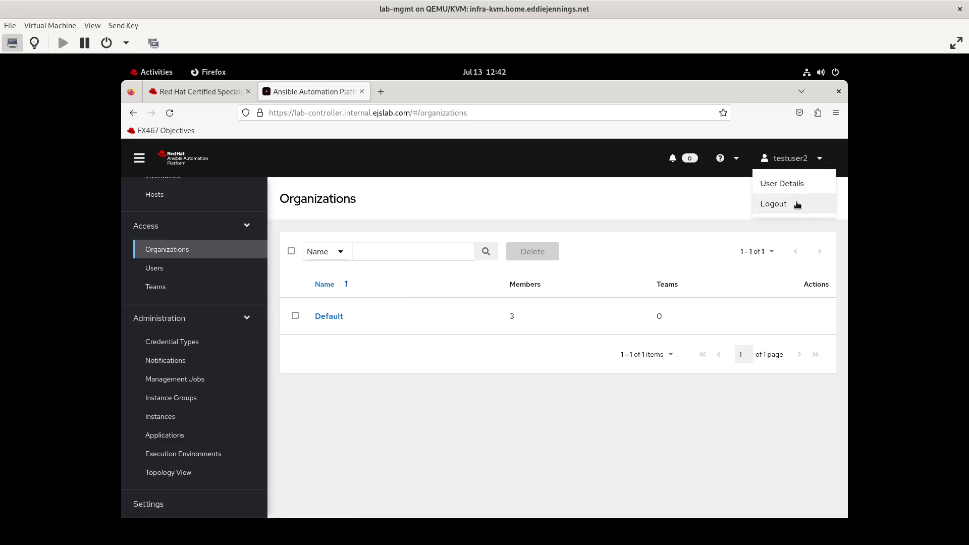
- Log out and sign in as testuser3 with its password
left_click(797, 205)
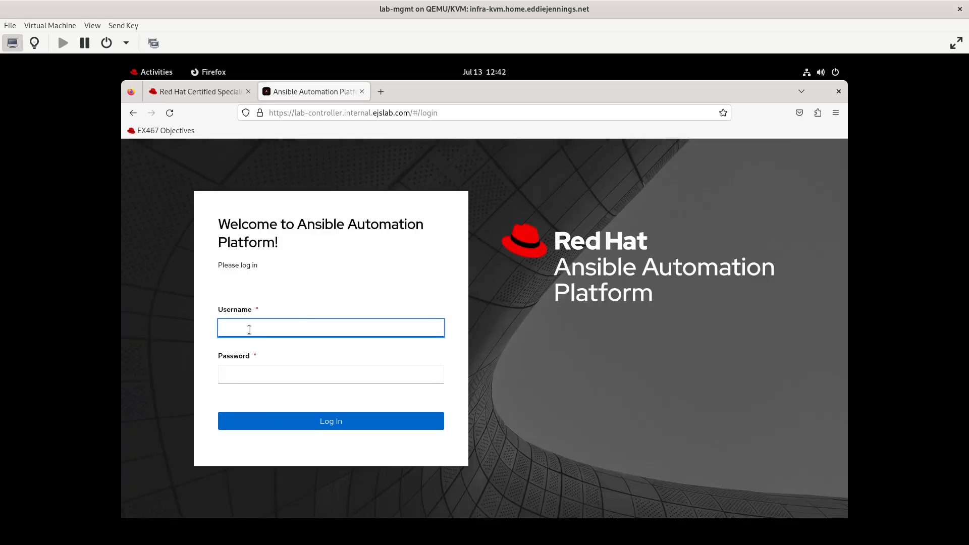
left_click(249, 329)
type("testuser3")
key("Tab")
type("******************")
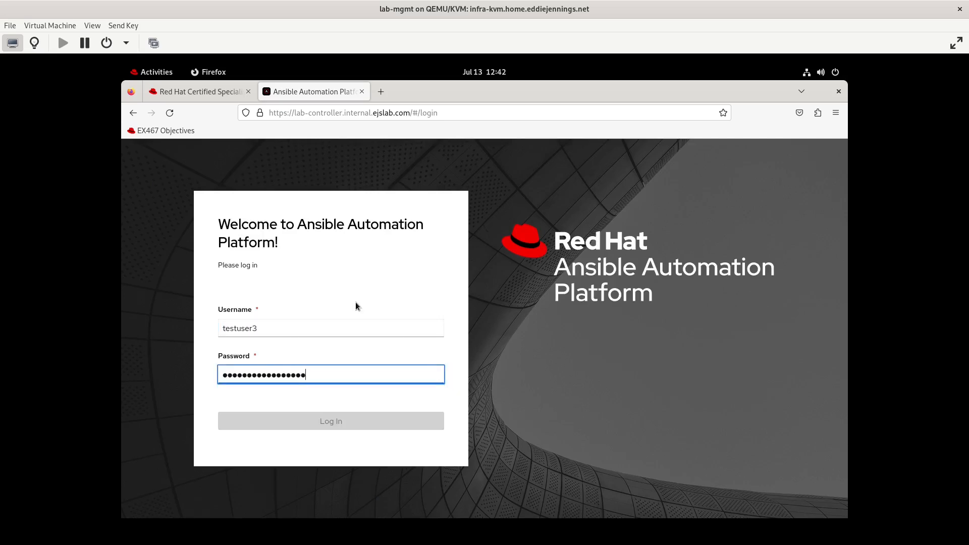
key("Return")
- As testuser3, browse Users, the auditor's details, Templates, Projects and the empty Credentials
left_click(163, 374)
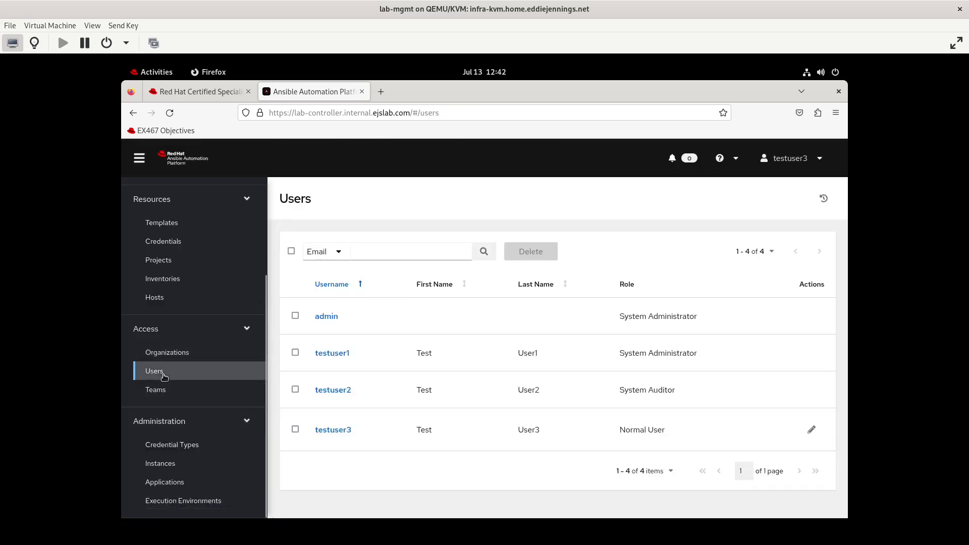
left_click(333, 392)
left_click(174, 224)
left_click(165, 257)
right_click(165, 255)
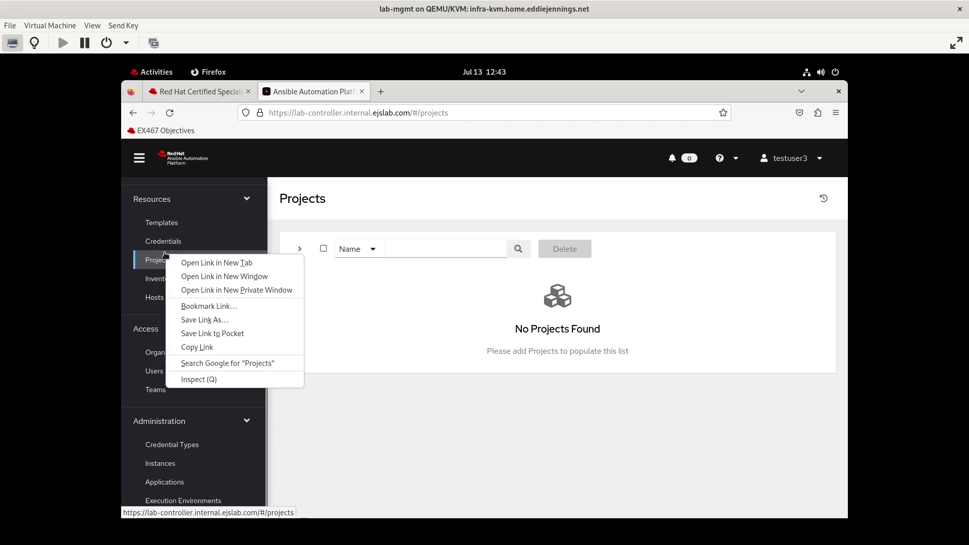
key("Escape")
left_click(169, 244)
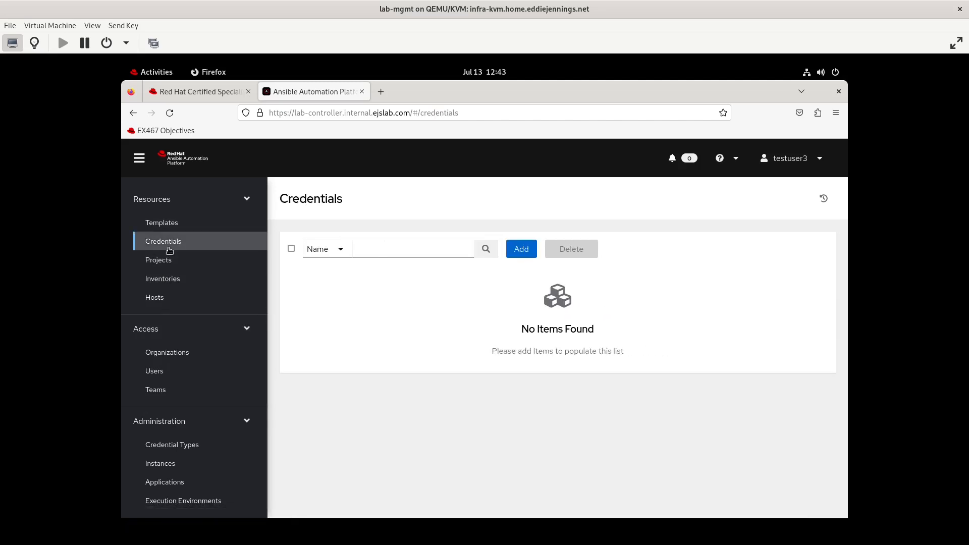
scroll(170, 251, "up", 3)
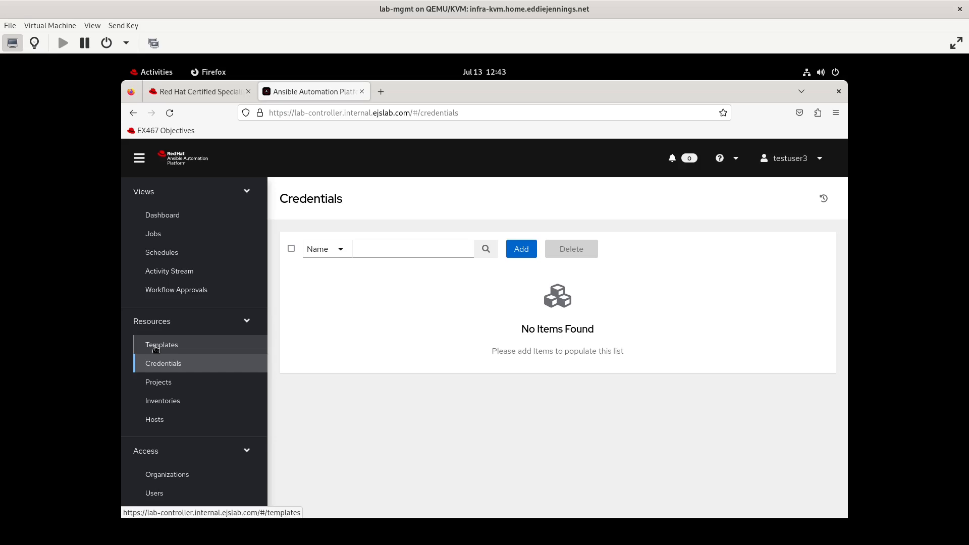
left_click(175, 92)
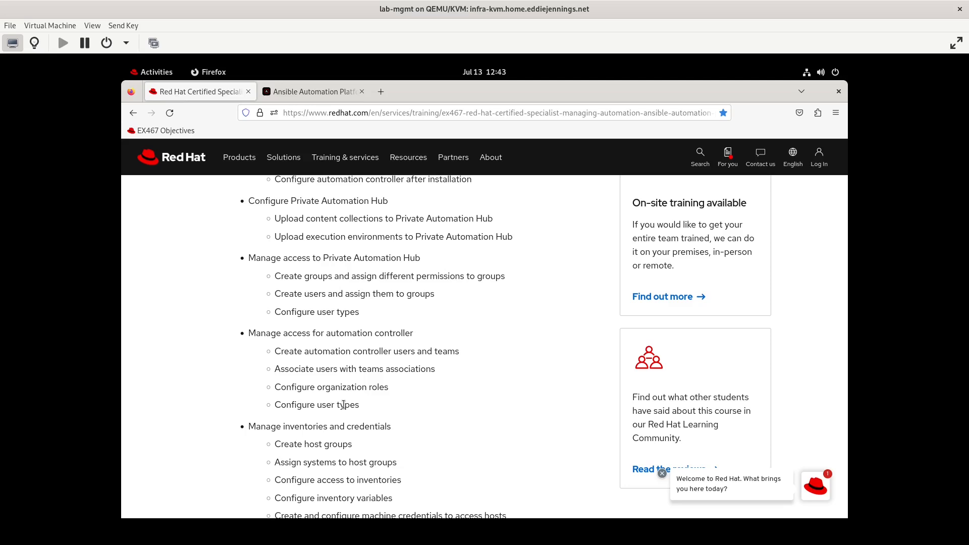
- Return to the controller tab after reviewing objectives, then open a new blank tab
left_click(291, 93)
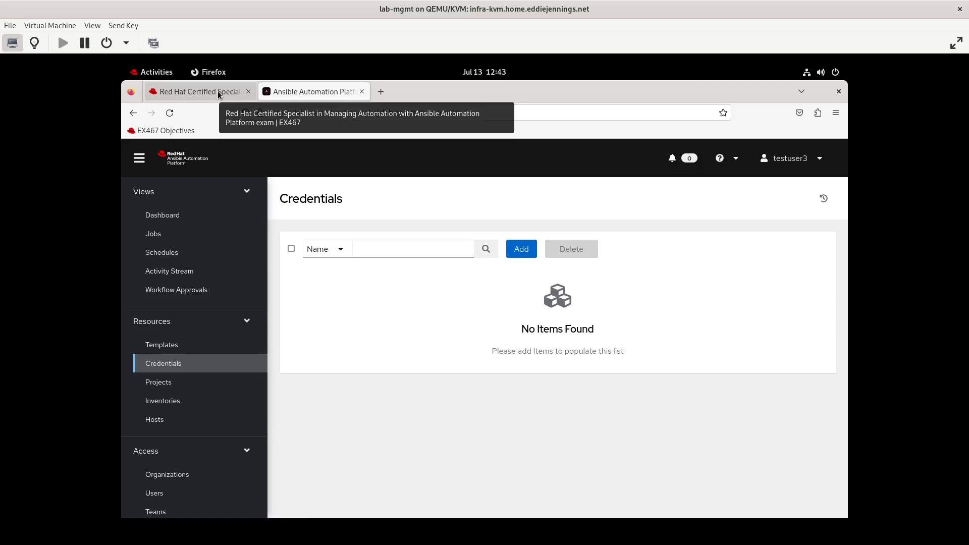
left_click(381, 91)
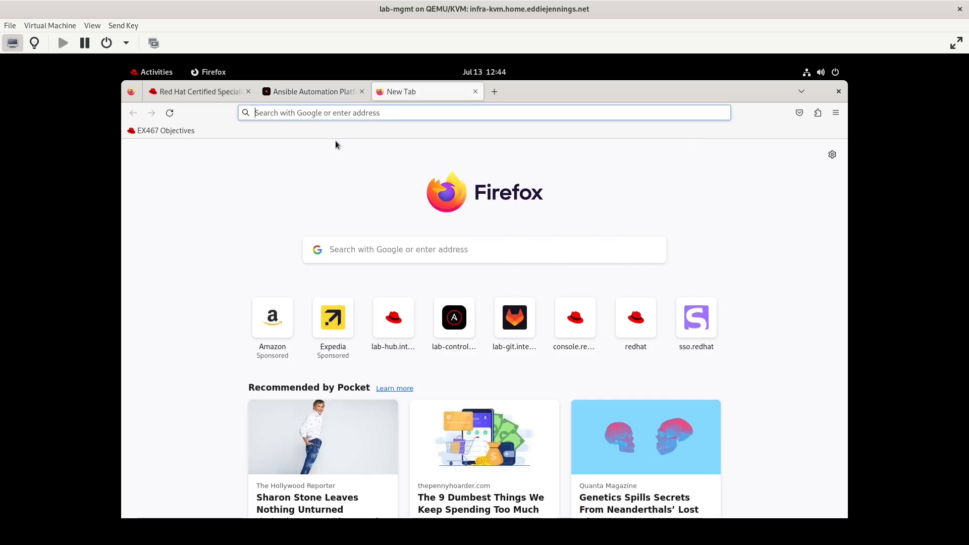
- In Private Automation Hub, filter collections to Red Hat Certified, search 'controller', and open the controller collection
left_click(393, 316)
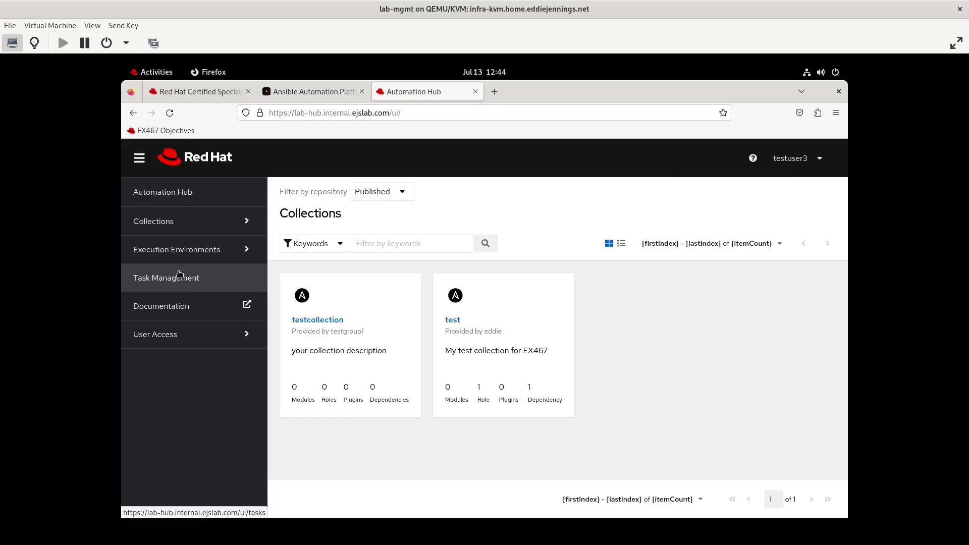
left_click(194, 234)
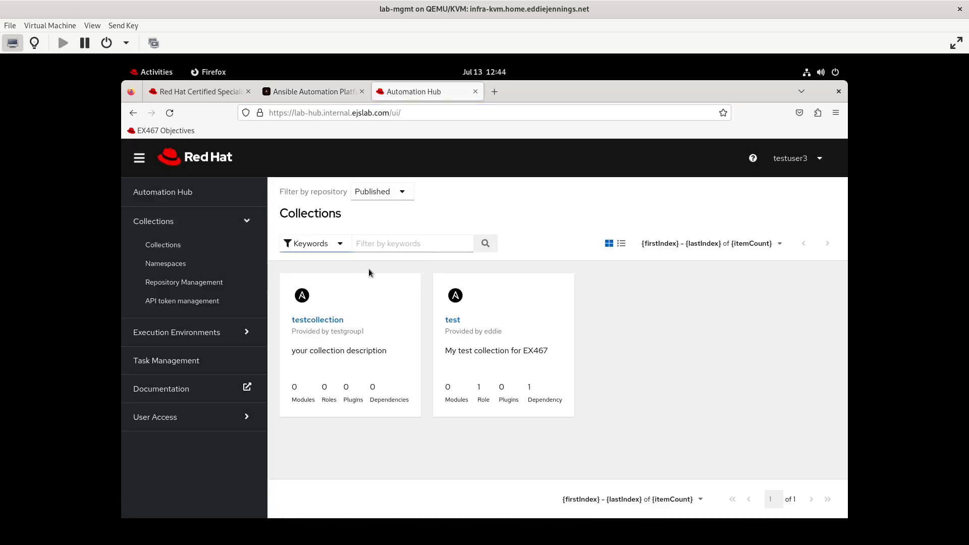
left_click(170, 251)
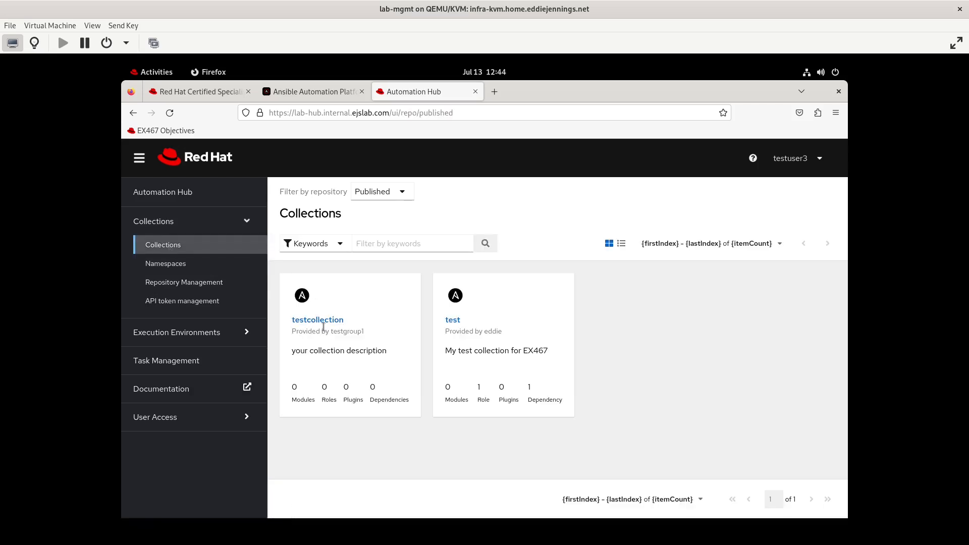
left_click(366, 196)
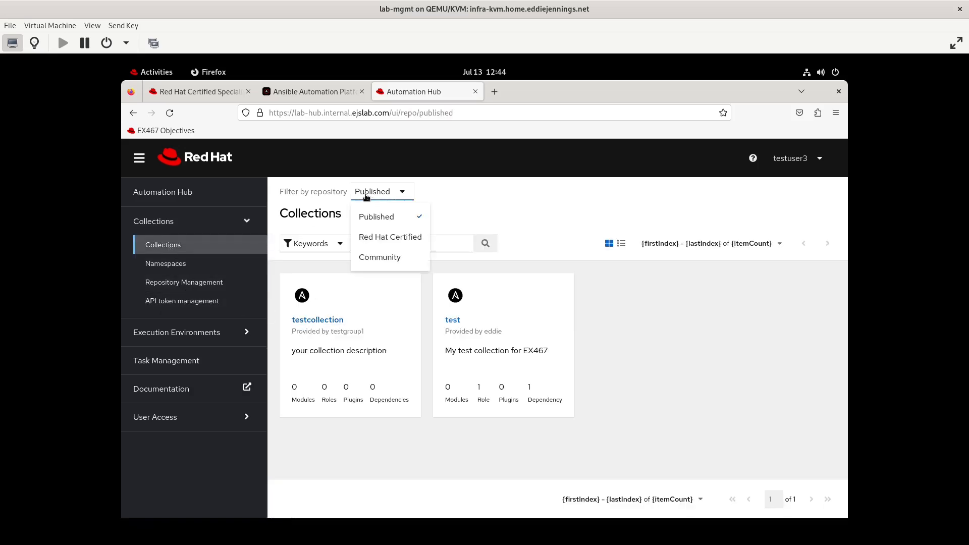
left_click(374, 235)
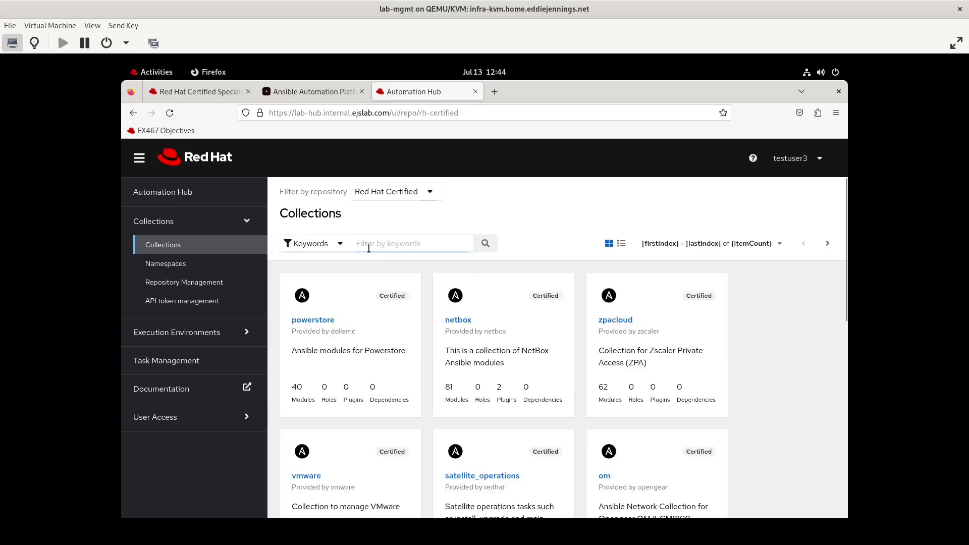
left_click(402, 244)
type("controller")
key("Return")
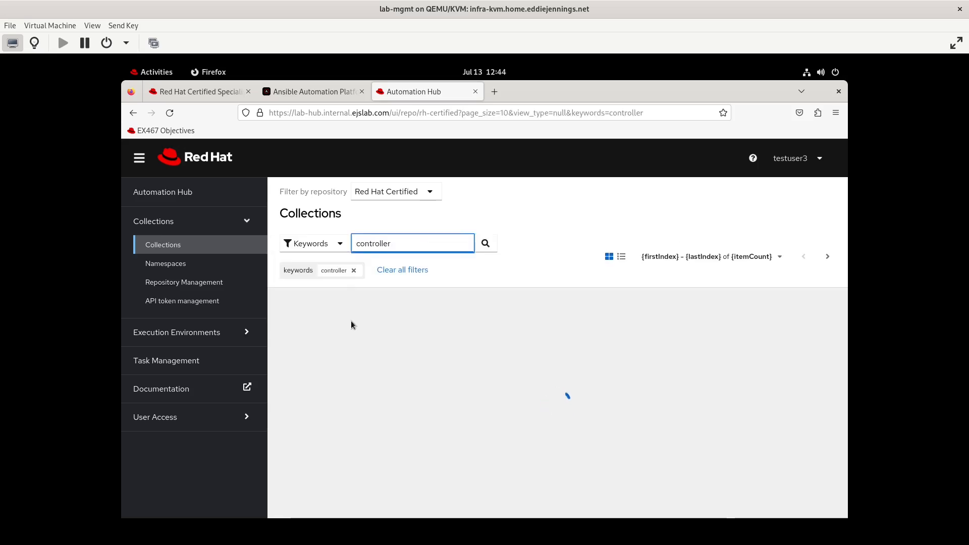
left_click(350, 363)
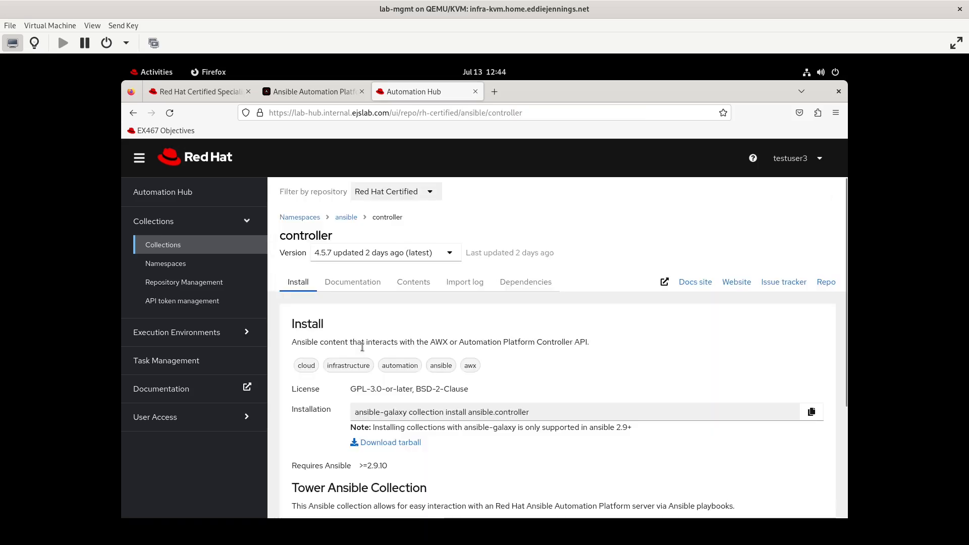
- Open the controller collection's documentation and read through the organization module's parameters, notes and examples
left_click(353, 282)
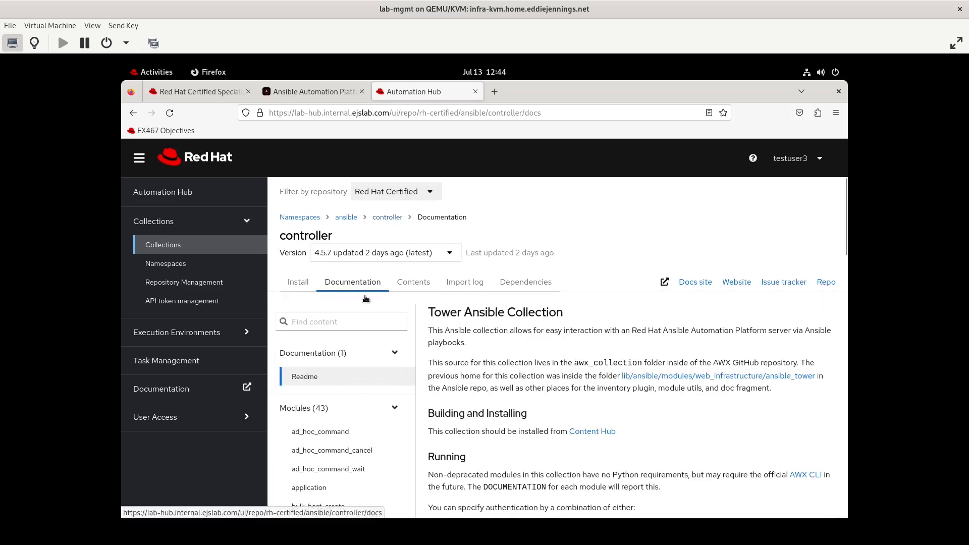
scroll(472, 453, "down", 15)
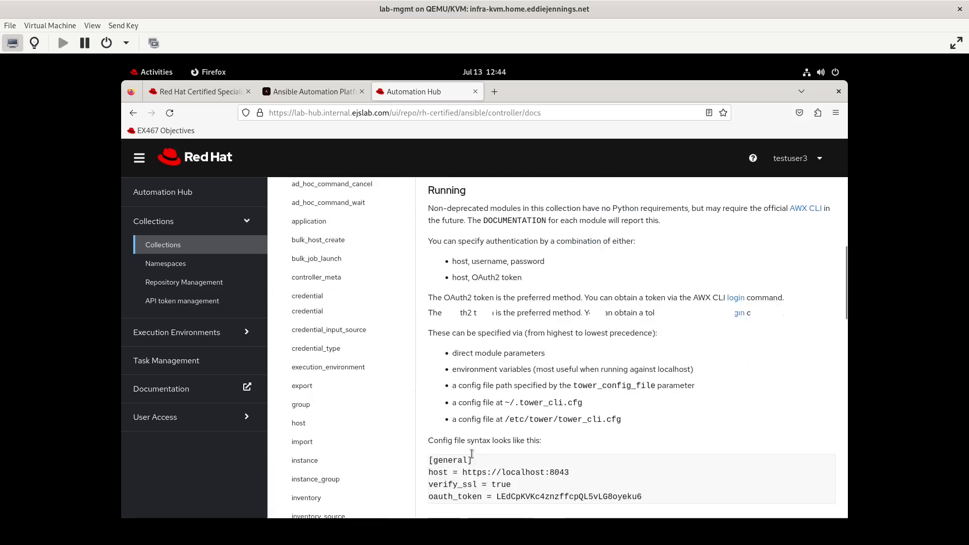
left_click(326, 222)
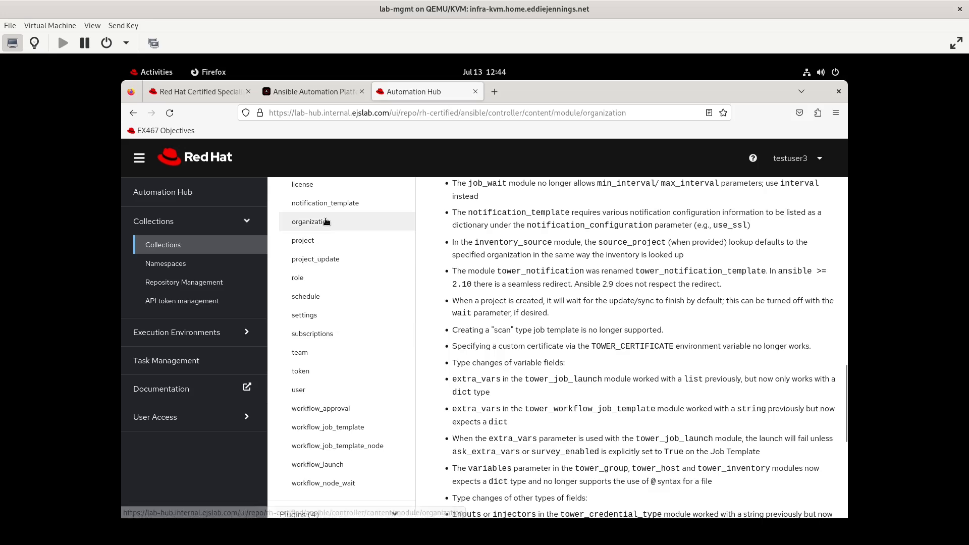
scroll(565, 356, "up", 10)
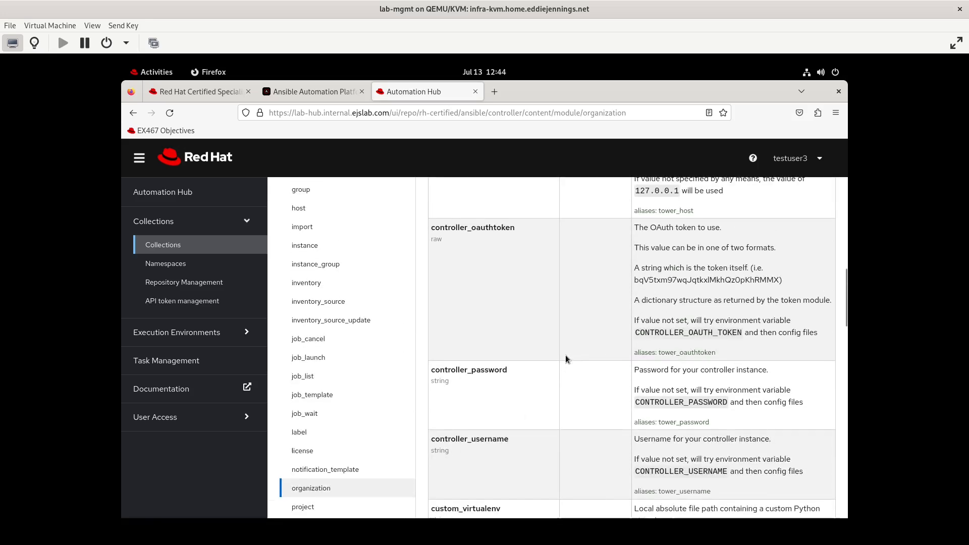
scroll(565, 356, "up", 5)
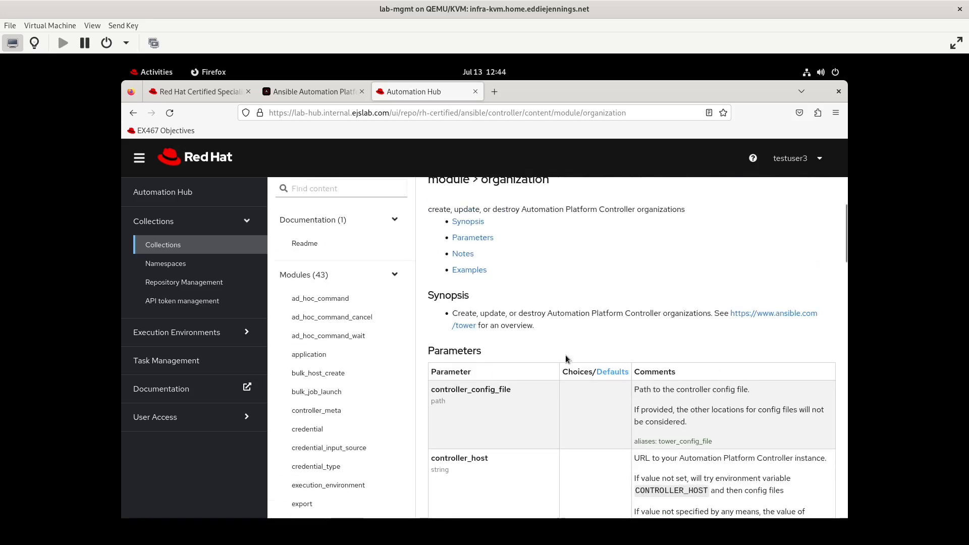
scroll(565, 355, "down", 3)
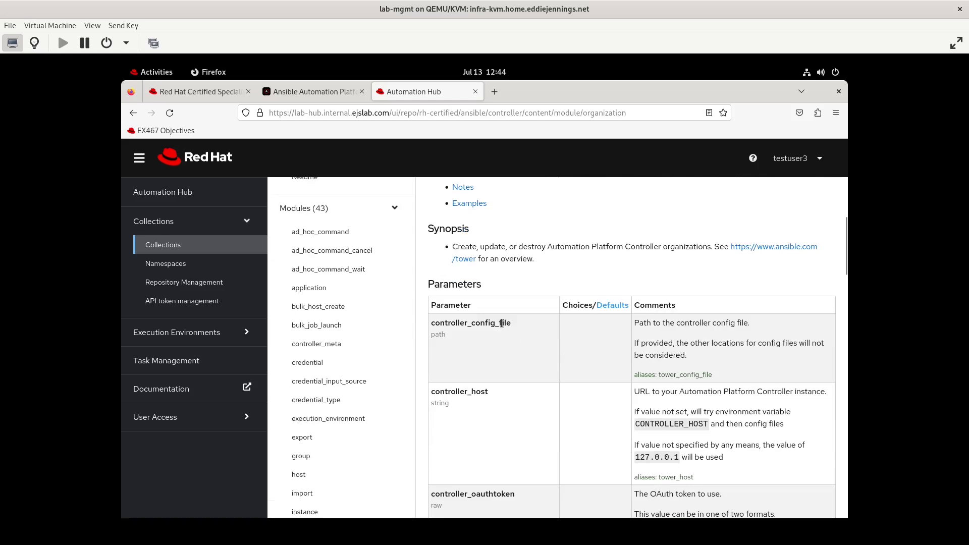
scroll(485, 409, "down", 3)
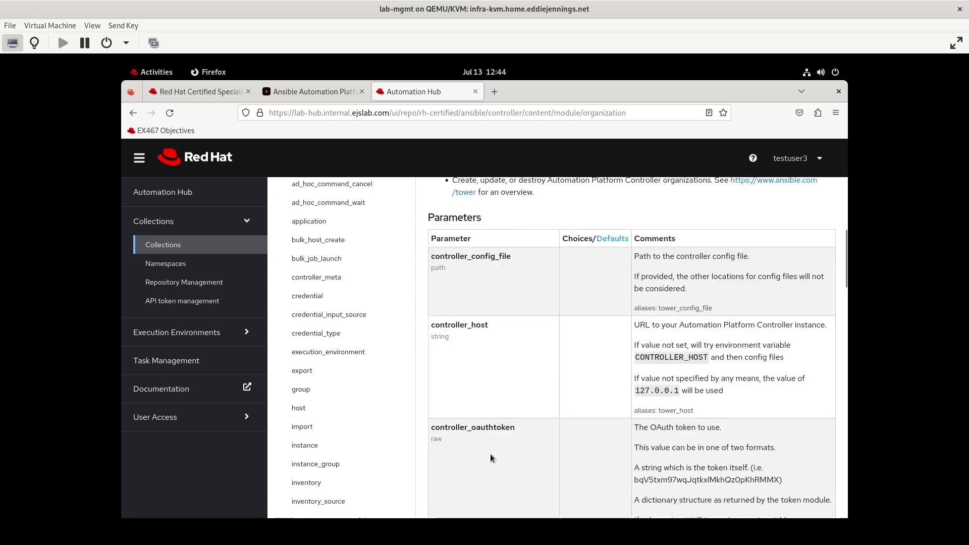
scroll(490, 453, "down", 9)
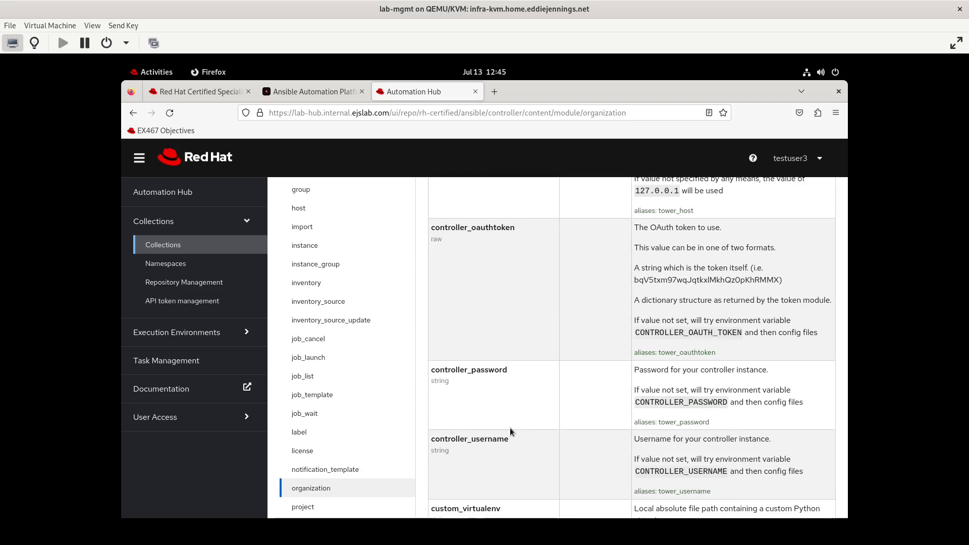
scroll(510, 431, "down", 9)
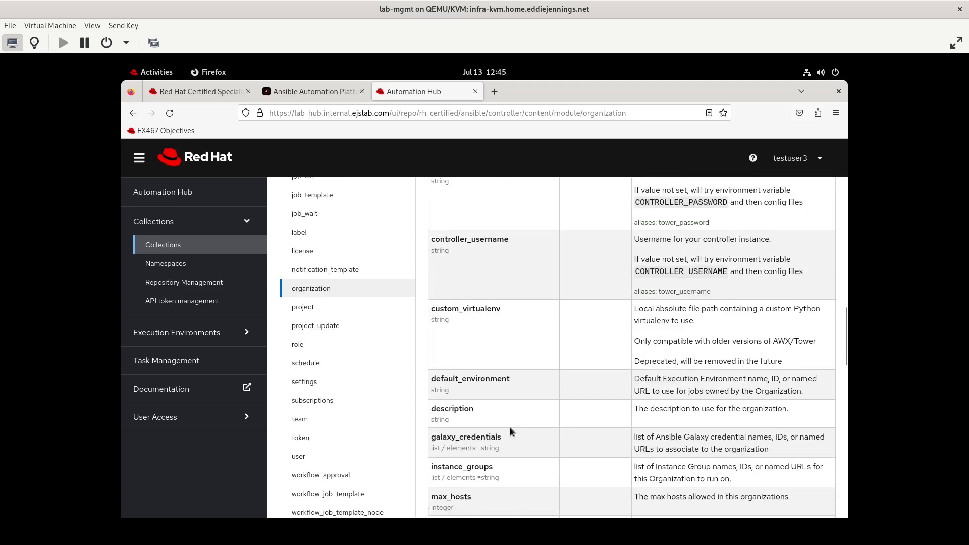
scroll(510, 430, "down", 9)
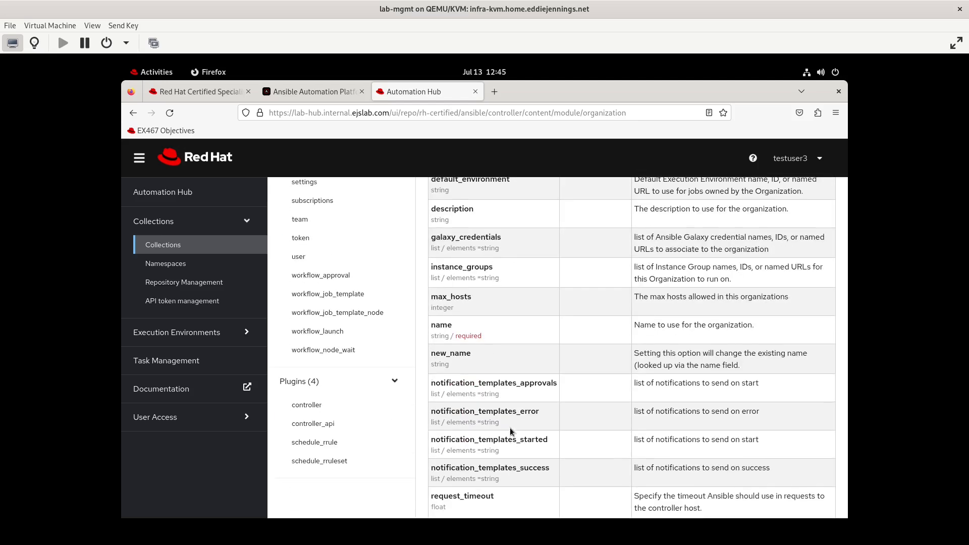
scroll(509, 430, "down", 9)
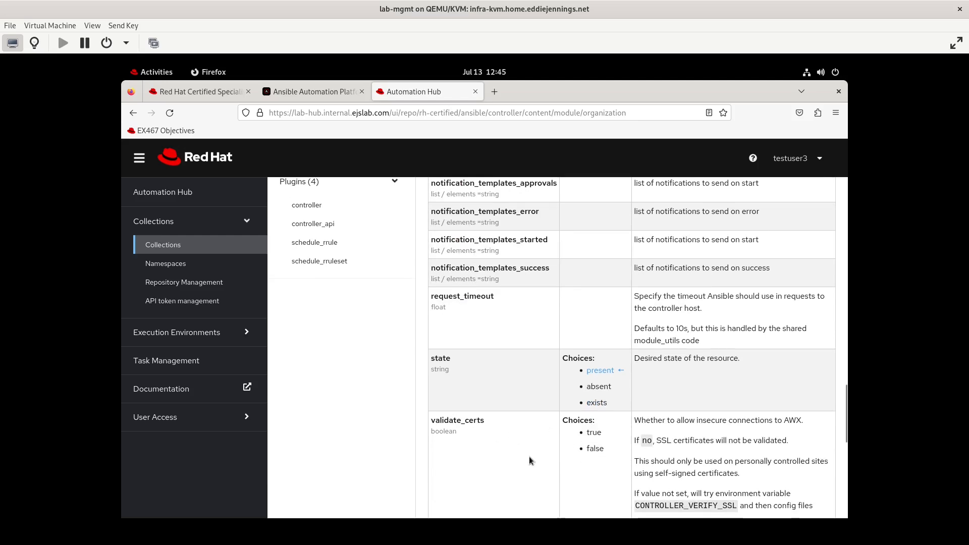
scroll(529, 456, "down", 8)
scroll(529, 457, "up", 8)
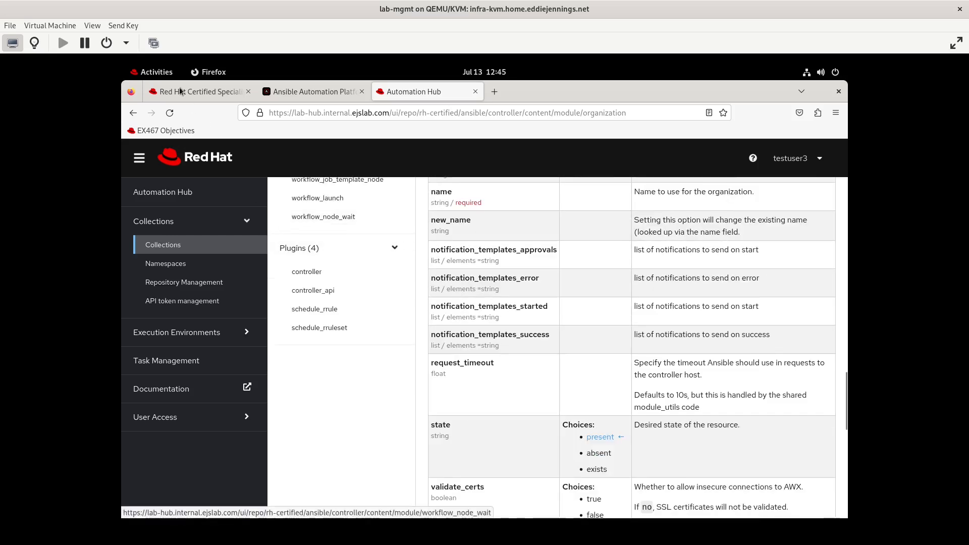
- In the terminal, list the collection directory, clear the screen, and list the home directory
key("alt+Tab")
type("ls")
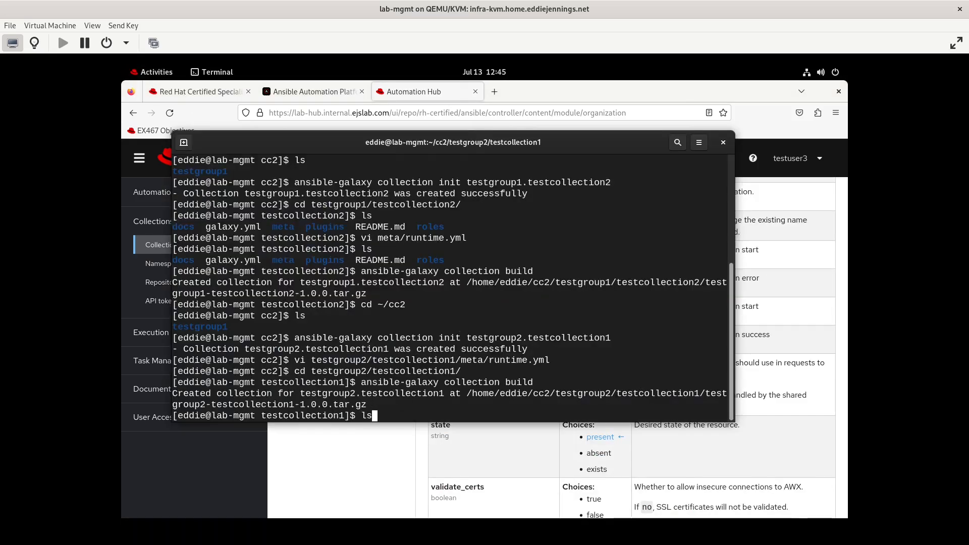
key("Return")
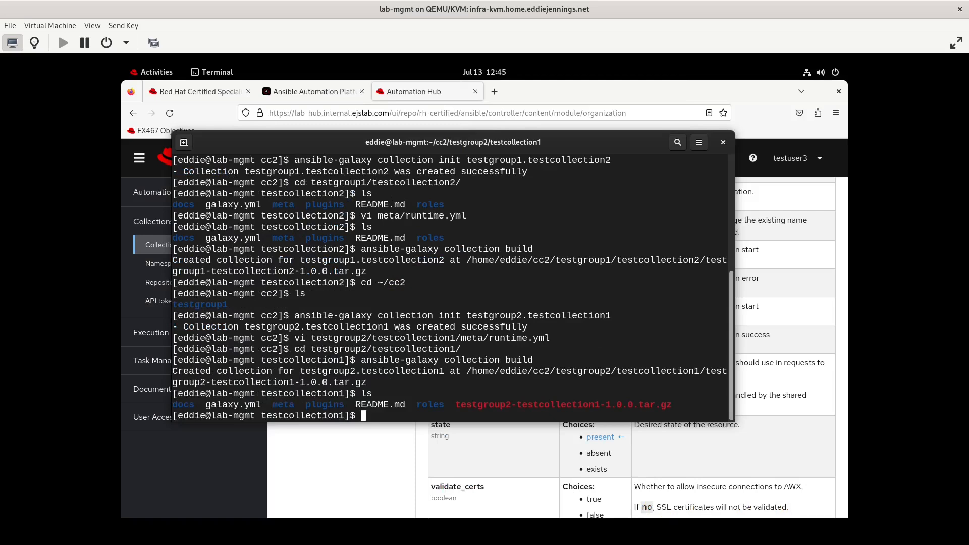
type("clear")
key("Return")
type("cd")
key("Return")
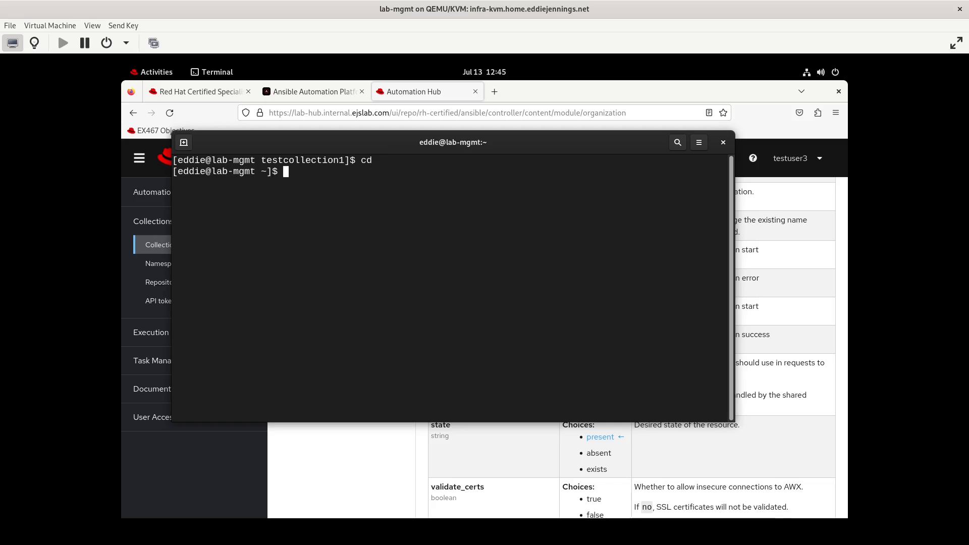
type("ls")
key("Return")
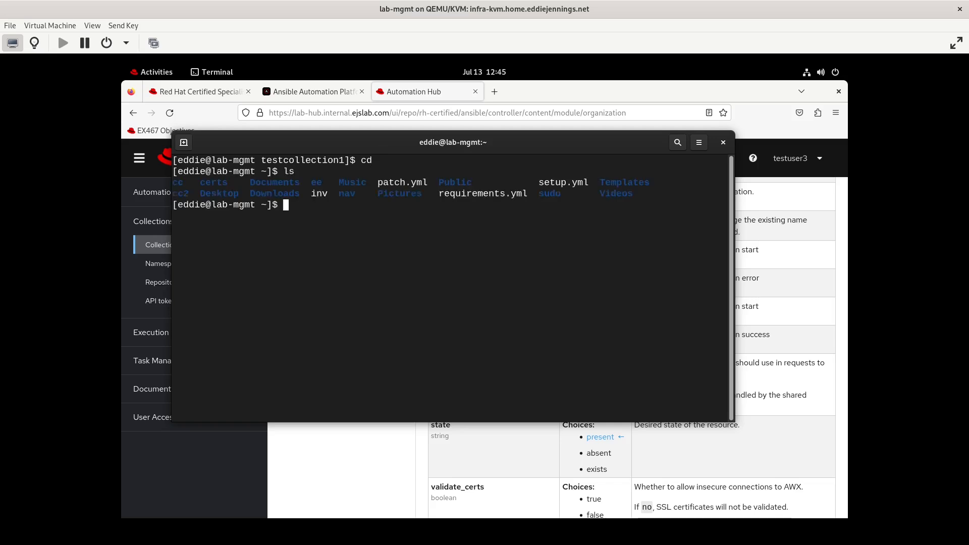
- Create and enter an empty controller directory, then start typing an ansible-navigator config command
type("mkdir controller")
key("Return")
type("cd controller")
key("Return")
type("ls")
key("Return")
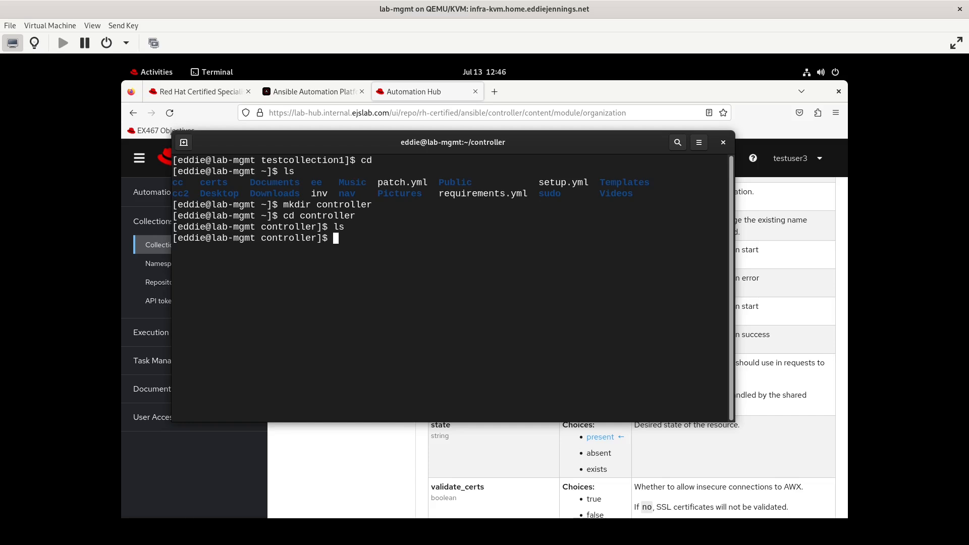
type("ansible-navigator config ")
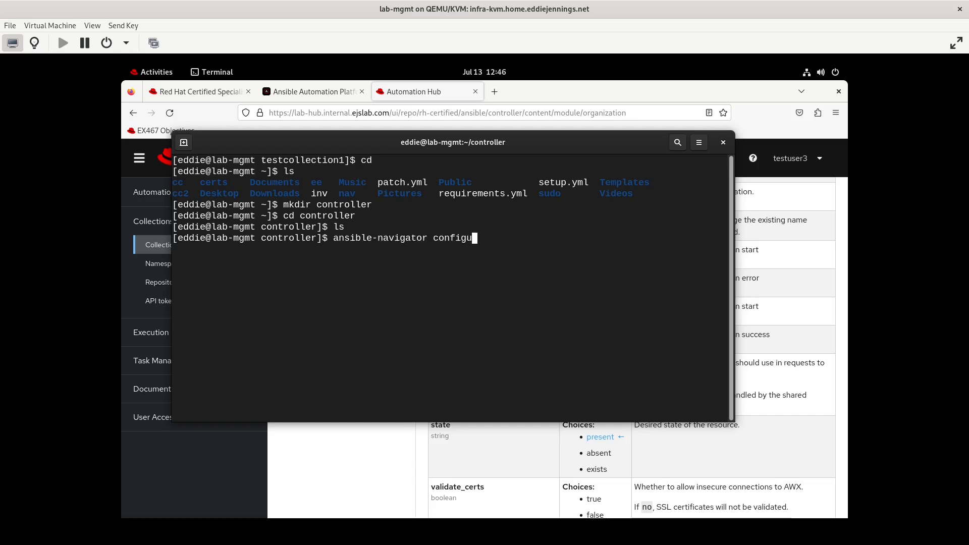
type("asdfasdfadsf")
- Run ansible-navigator config and interrupt the execution environment image pull
key("Return")
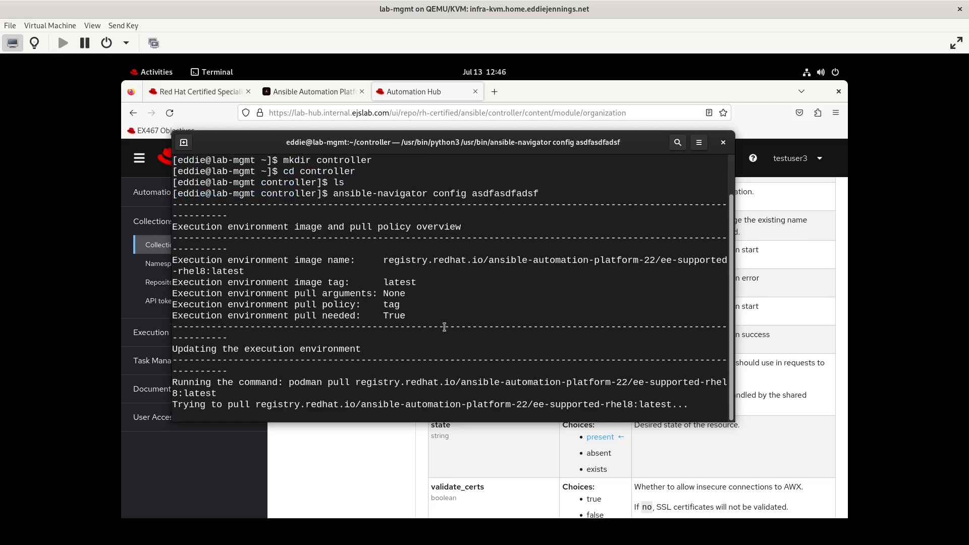
double_click(394, 316)
scroll(374, 283, "up", 2)
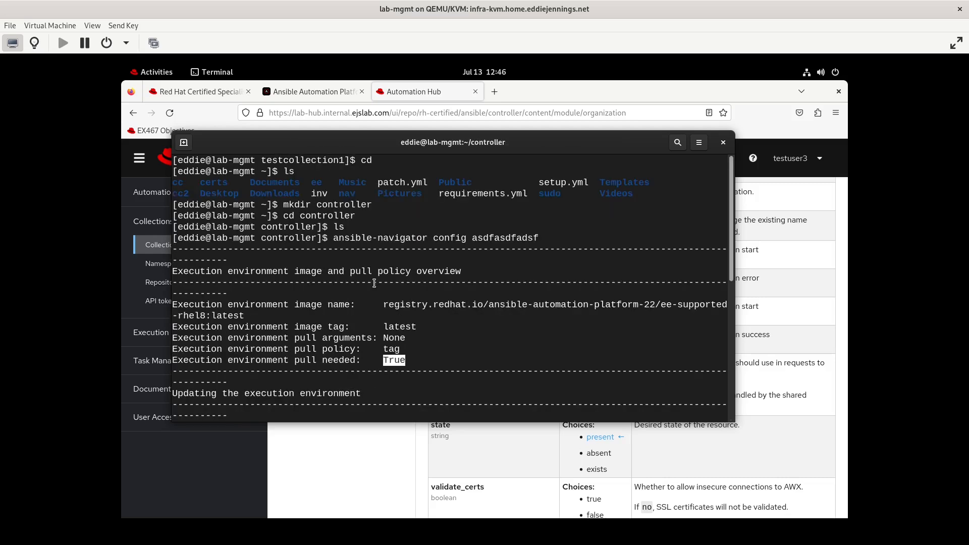
key("ctrl+c")
- Rerun config with --ee false, exit the TUI, and type 'ansible-navigator settings --ee false'
key("Up")
key("Return")
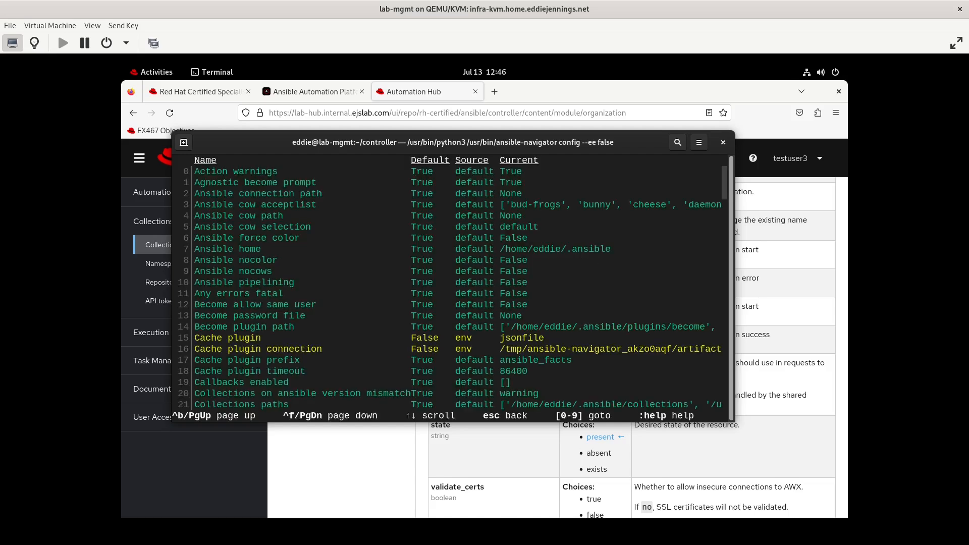
type(":qu")
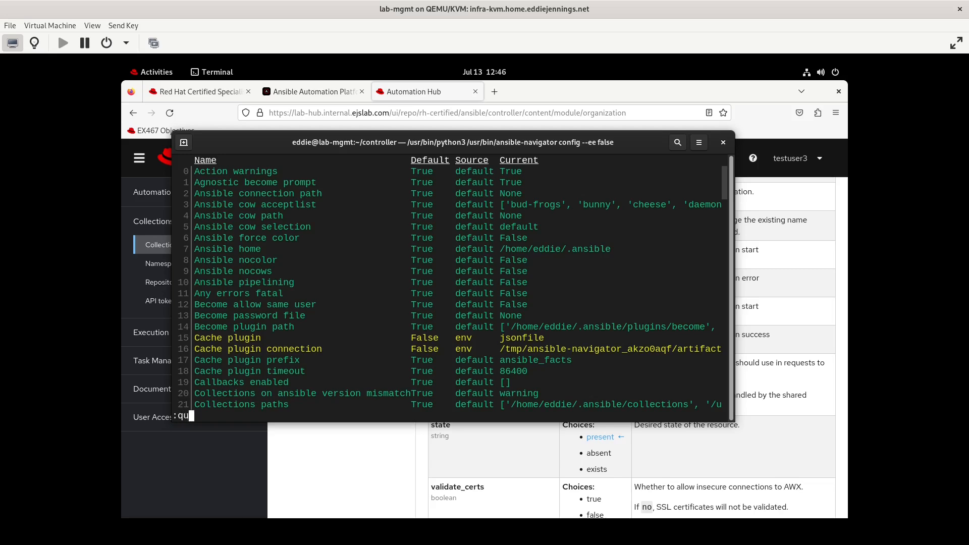
key("ctrl+c")
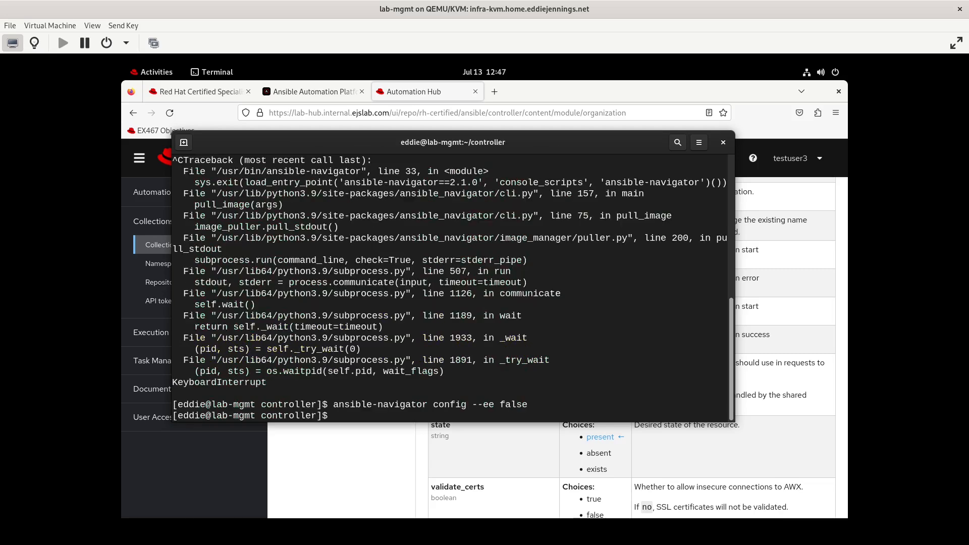
type("ansible-navigator settings --ee false")
- Run 'ansible-navigator settings --ee false', close it, and display the settings command help
key("Return")
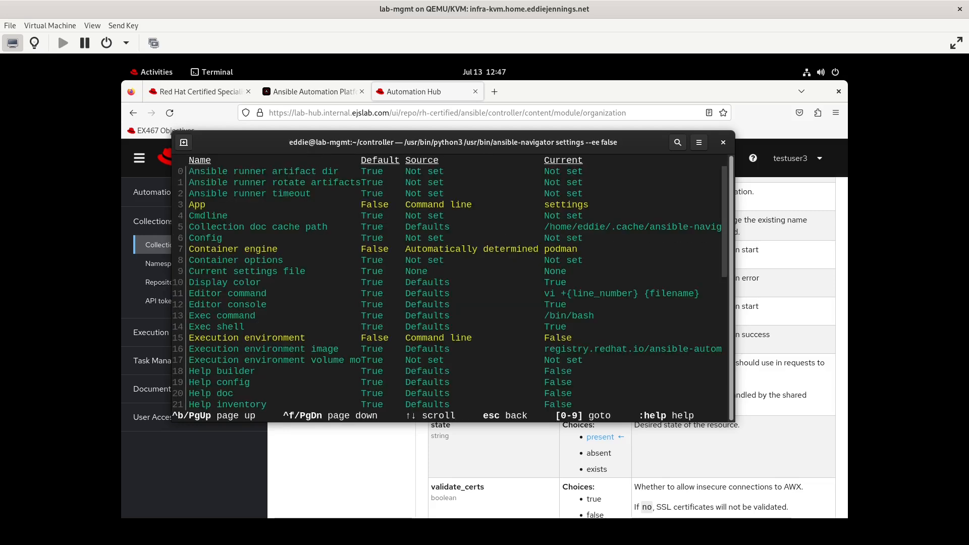
key("Escape")
key("Up")
type("--help")
key("Return")
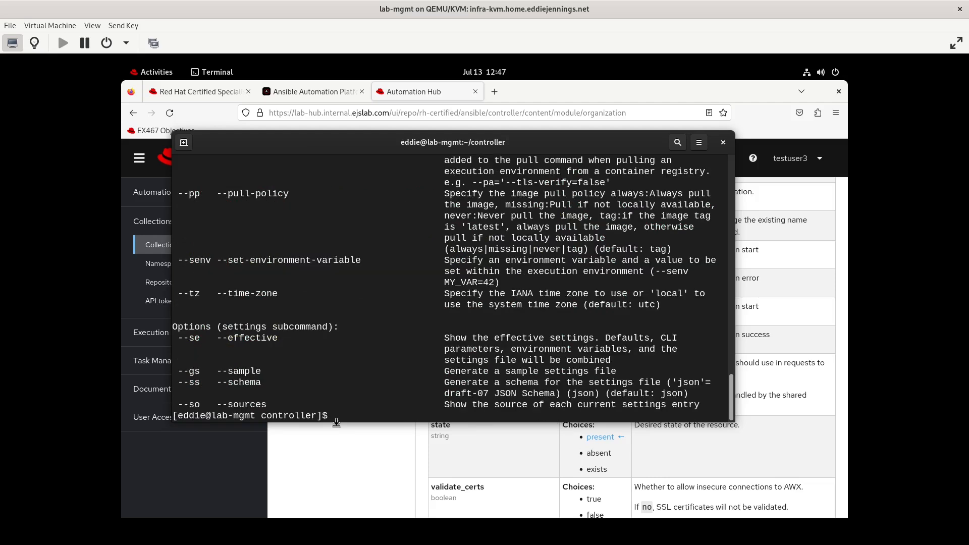
- Write a sample settings file with 'ansible-navigator settings --ee false --sample -m stdout > foo.yml'
key("Up")
key("BackSpace")
key("BackSpace")
key("BackSpace")
key("BackSpace")
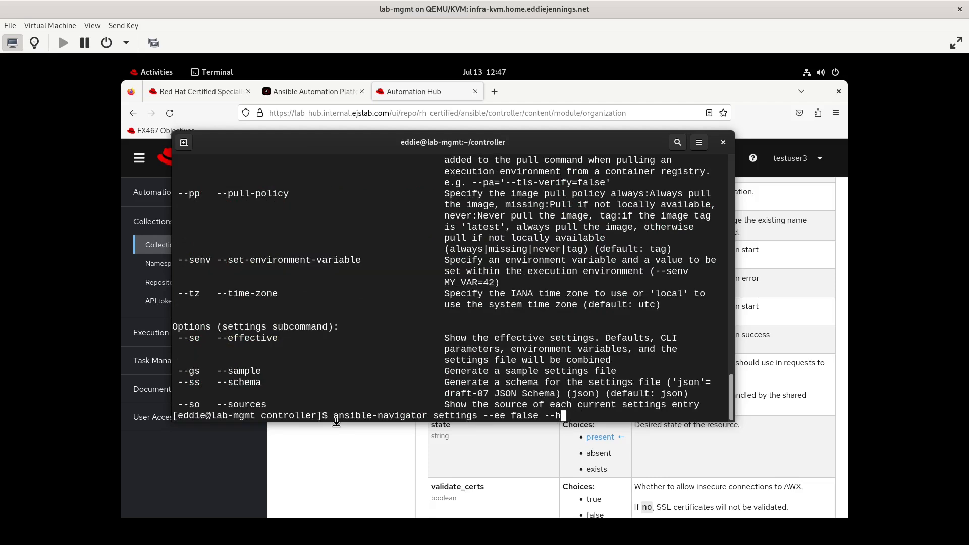
type("sample -m stdout > ")
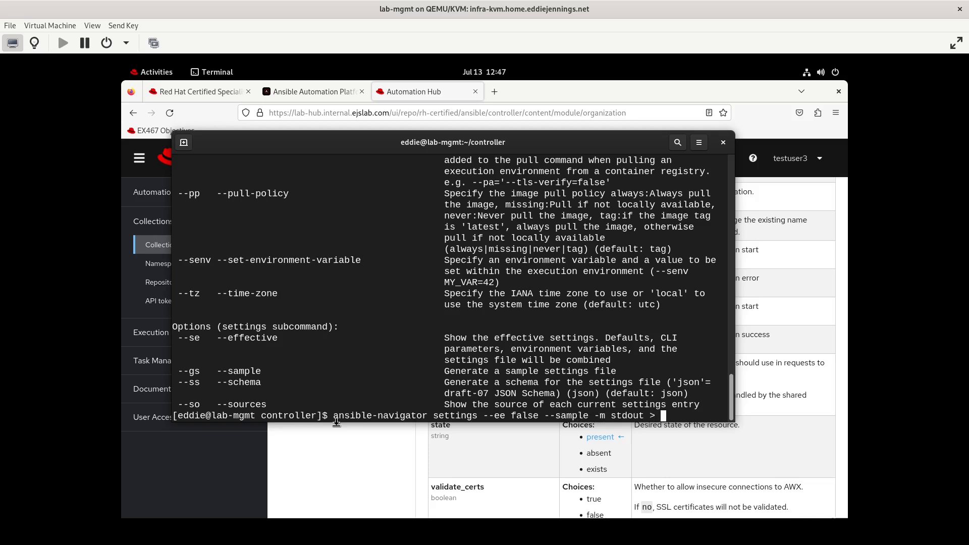
type("foo.yml")
key("Return")
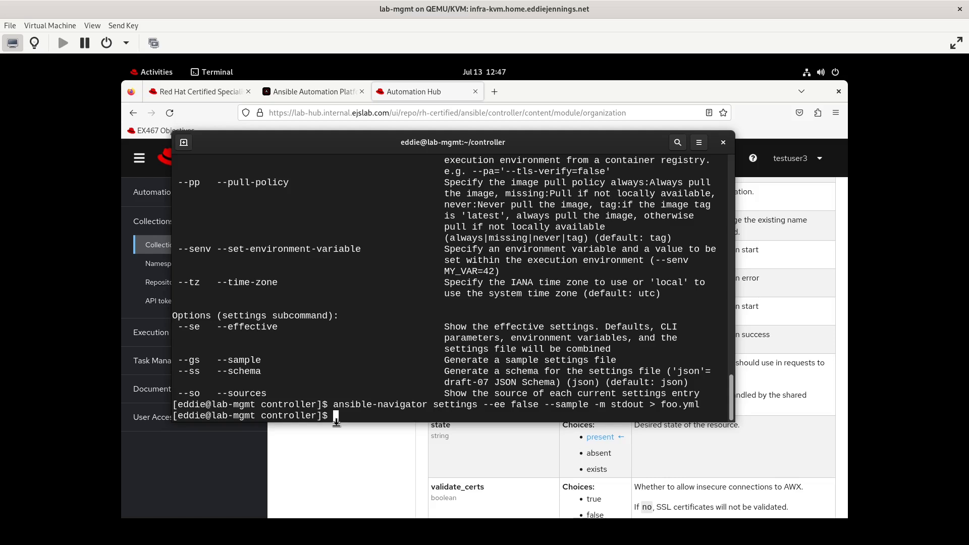
- Open foo.yml in vi and uncomment the execution-environment section
type("vi foo.yml")
key("Return")
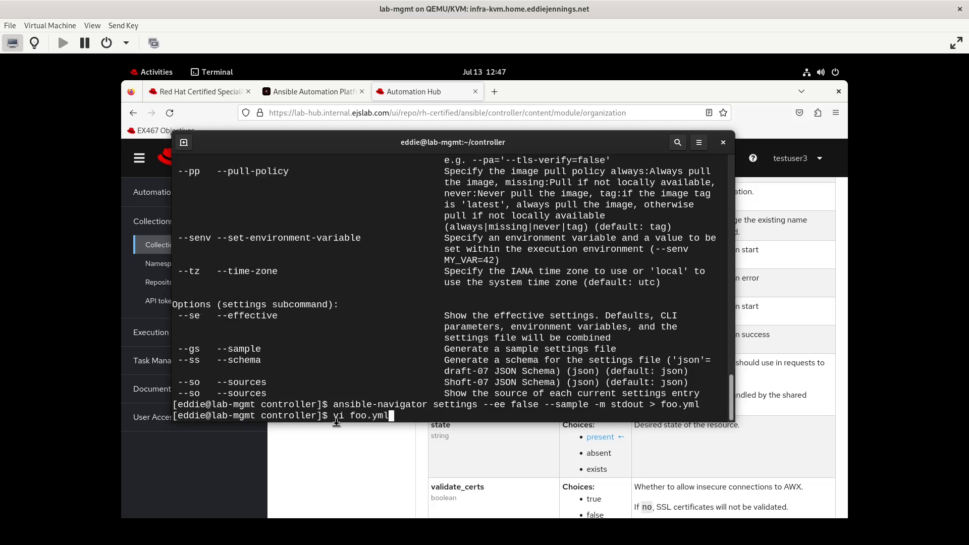
key("j")
key("j")
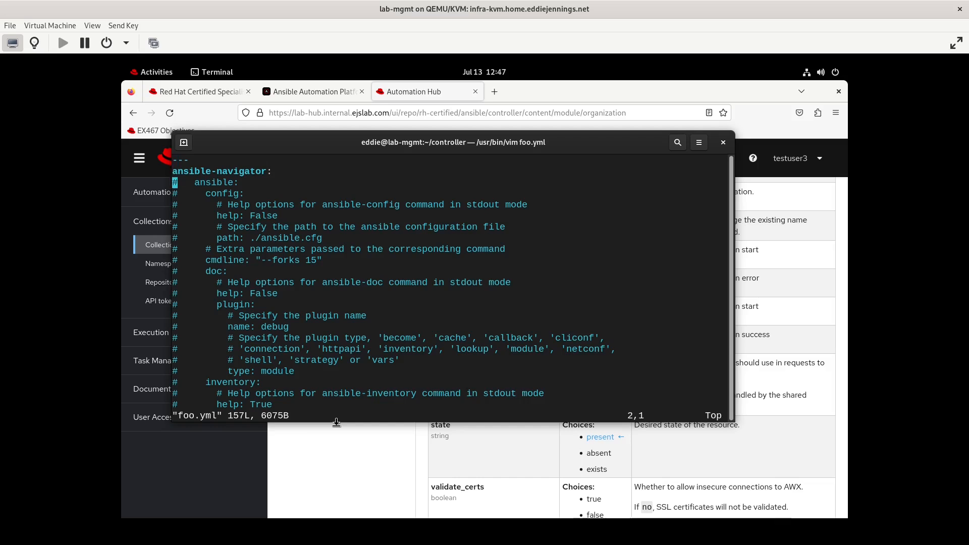
key("k")
key("k")
key("k")
key("k")
key("k")
key("k")
key("k")
key("k")
key("k")
key("k")
key("k")
key("k")
key("k")
key("k")
key("k")
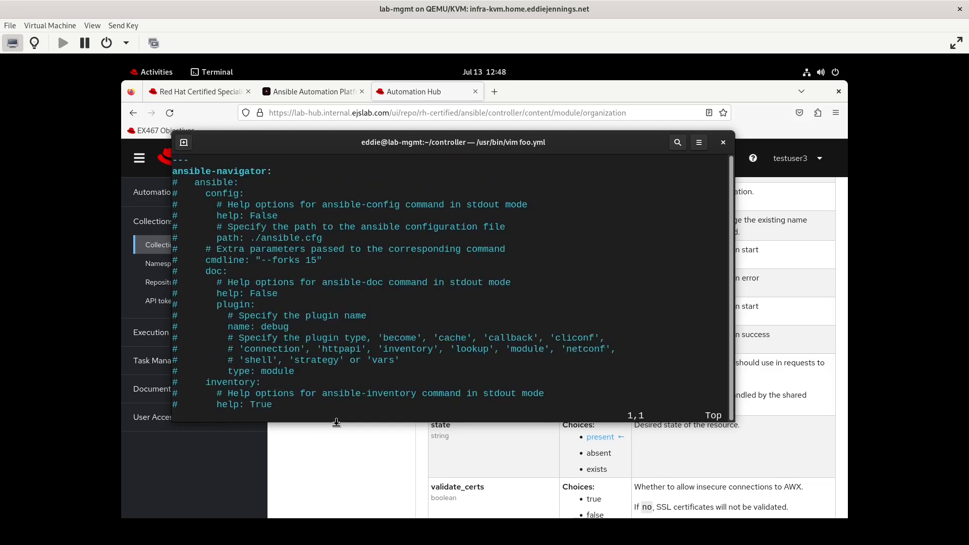
key("j")
key("j")
key("Down")
key("Down")
key("Down")
key("Down")
key("Down")
key("Down")
key("Down")
key("Down")
key("Down")
key("Down")
key("Down")
key("Down")
key("Down")
key("Down")
key("Down")
key("Down")
key("Down")
key("Down")
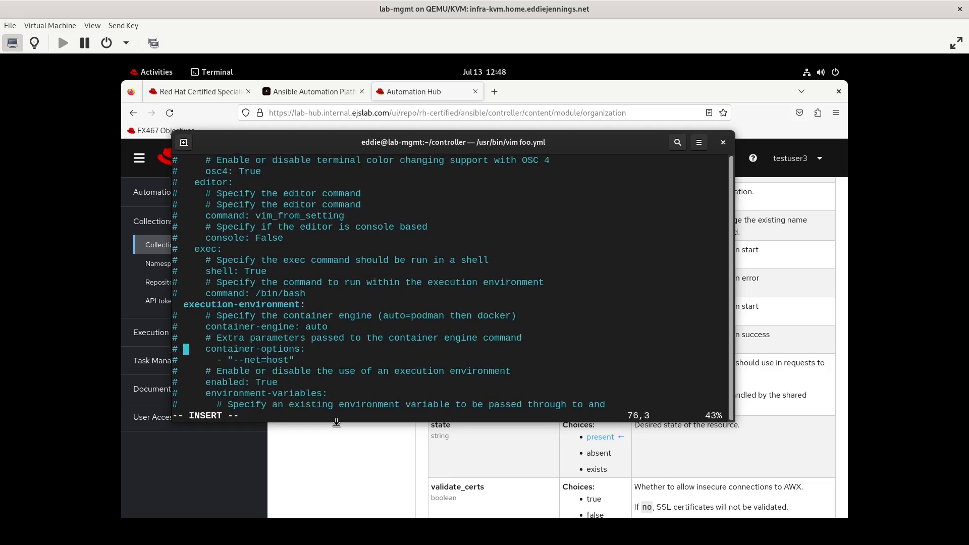
key("Down")
key("Down")
key("Down")
key("Down")
key("Up")
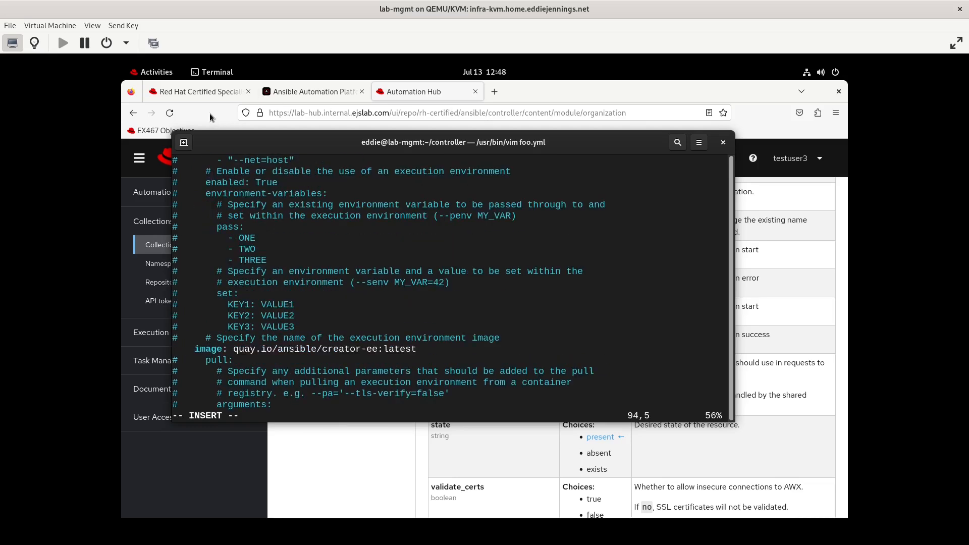
- Copy the ee-ejslab-rhel8 image address from Automation Hub's Execution Environments, then return to the terminal editor
left_click(210, 113)
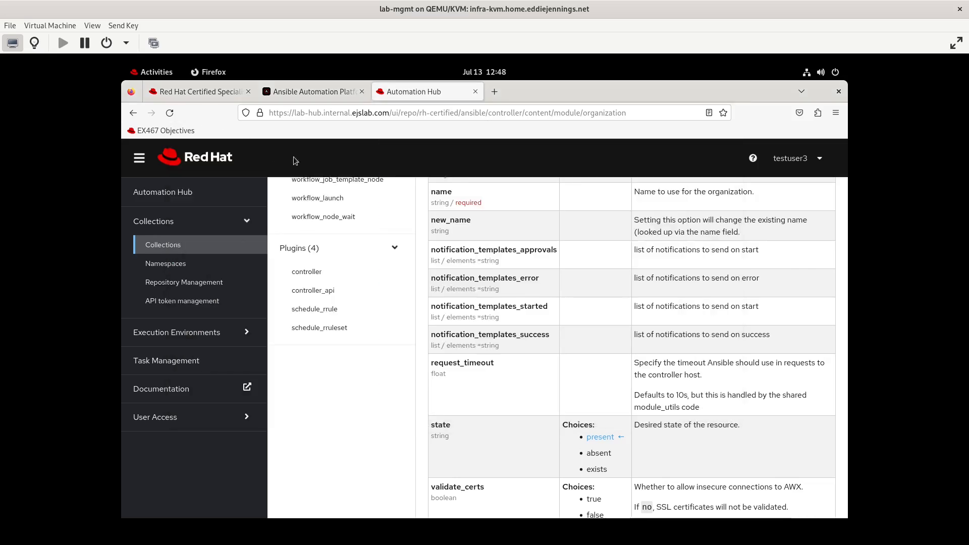
left_click(174, 329)
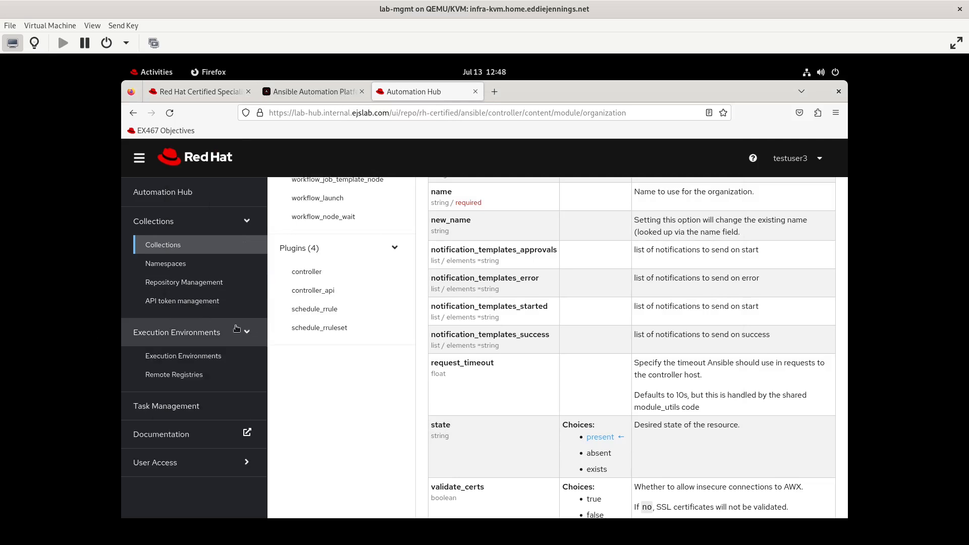
left_click(195, 359)
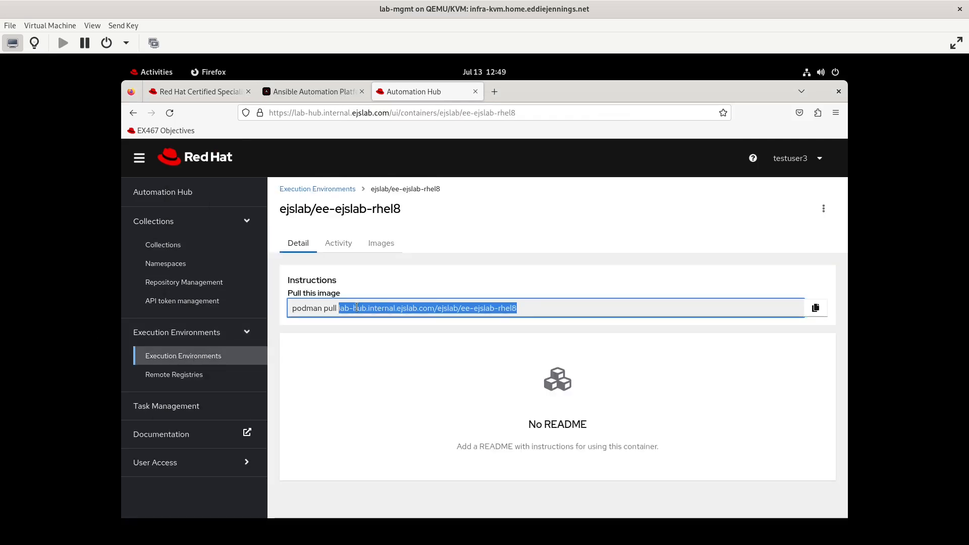
right_click(357, 307)
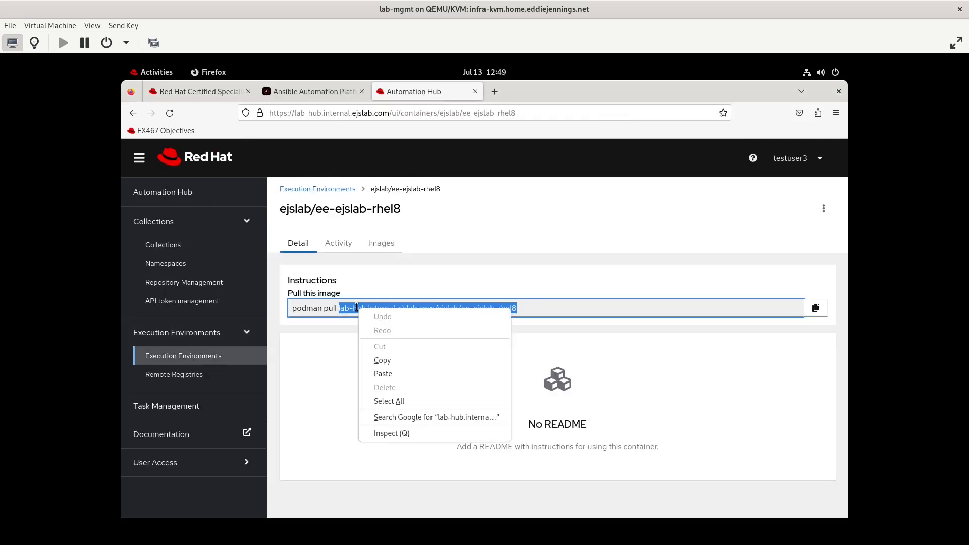
left_click(382, 359)
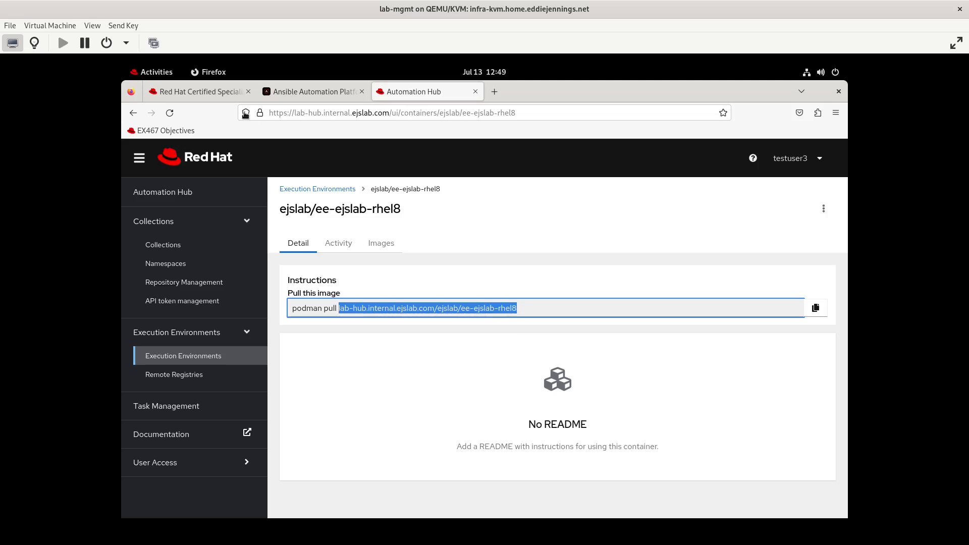
left_click(170, 76)
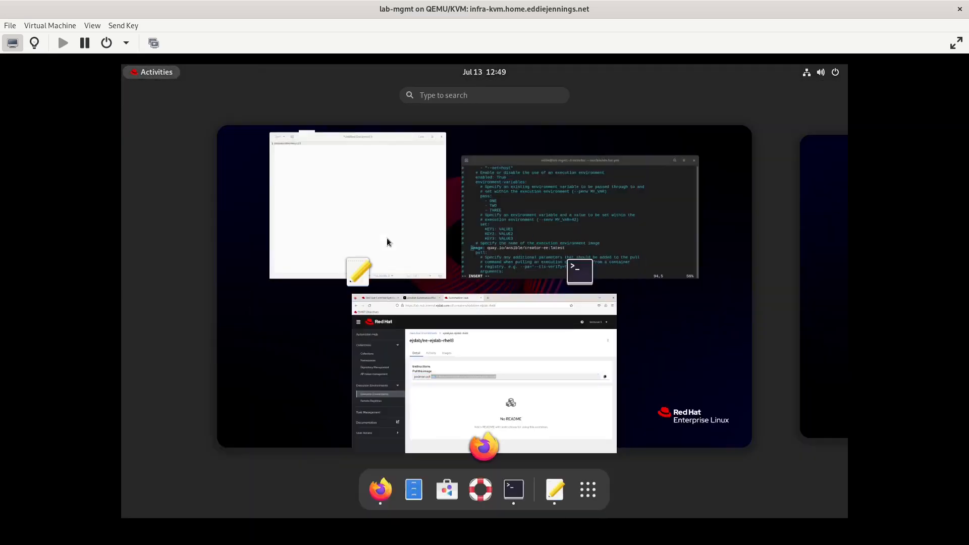
left_click(556, 250)
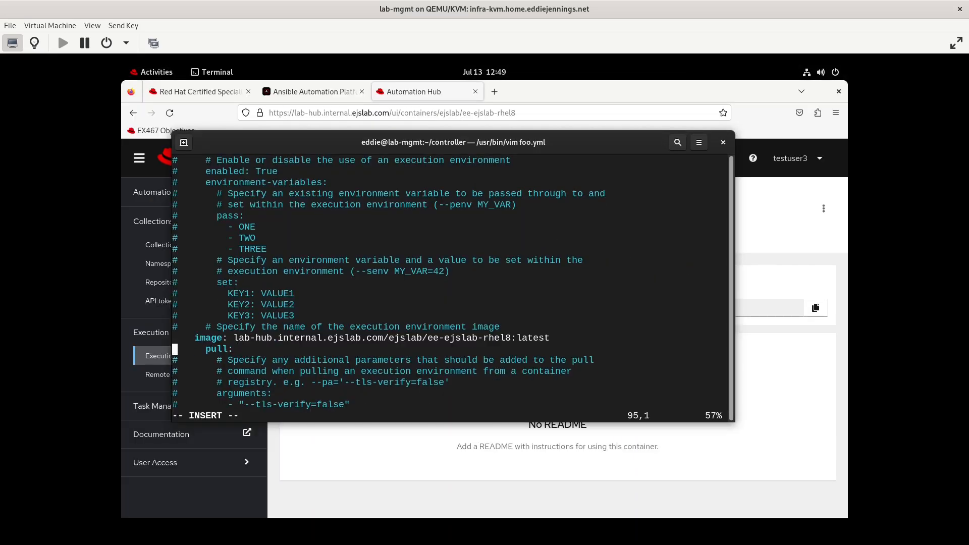
- Set the image pull policy in foo.yml to 'missing'
key("End")
type("missing")
scroll(451, 283, "down", 3)
key("Escape")
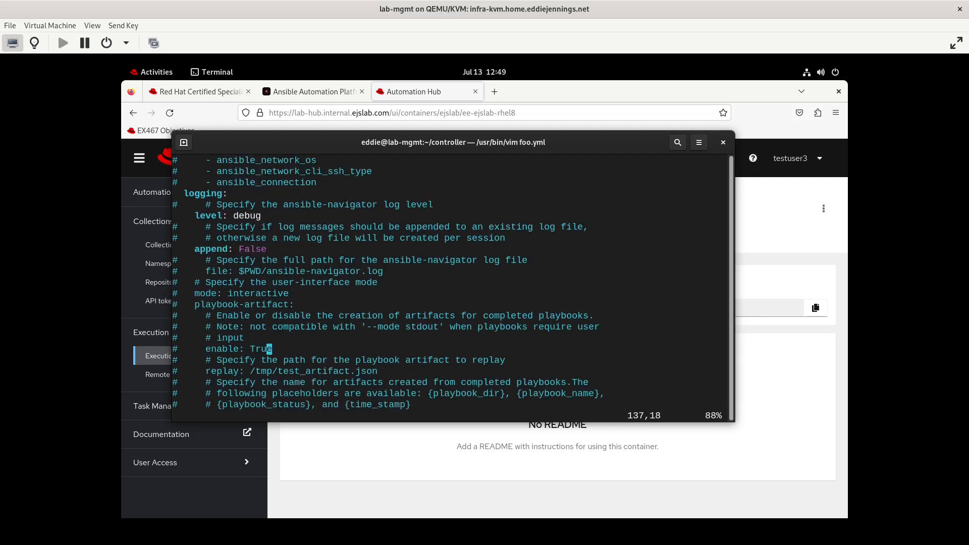
- Uncomment the playbook-artifact line and remove its leading characters
key("Down")
key("Down")
key("Down")
key("Down")
key("Down")
key("Up")
key("Up")
key("Up")
key("Up")
key("Up")
key("Up")
key("Up")
key("Up")
key("Up")
key("Up")
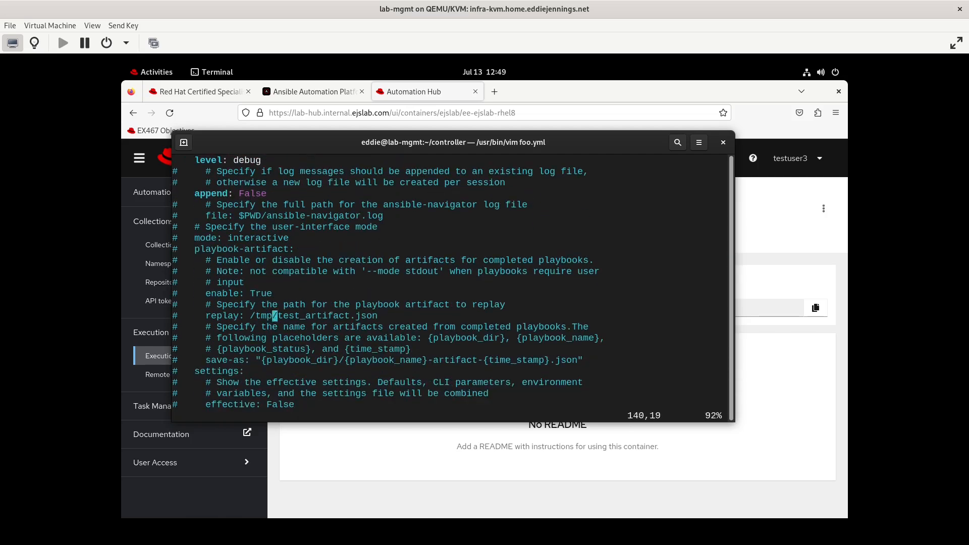
key("Down")
key("Left")
key("Left")
key("Left")
key("Left")
key("Left")
key("Left")
key("Left")
key("Left")
key("Left")
key("Left")
key("Left")
key("Left")
key("Left")
key("Left")
key("Left")
key("Left")
key("Left")
key("Left")
key("x")
key("BackSpace")
key("BackSpace")
key("Down")
key("Down")
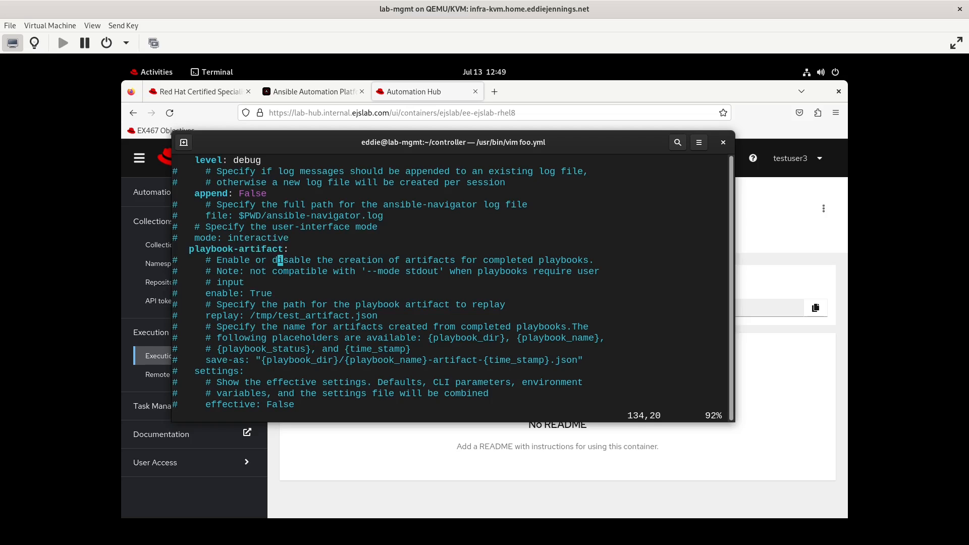
key("Up")
key("Home")
key("x")
key("x")
key("x")
key("Right")
key("Right")
key("Left")
key("Left")
- Indent playbook-artifact by two spaces, save foo.yml with :wq, and start the mv command
key("i")
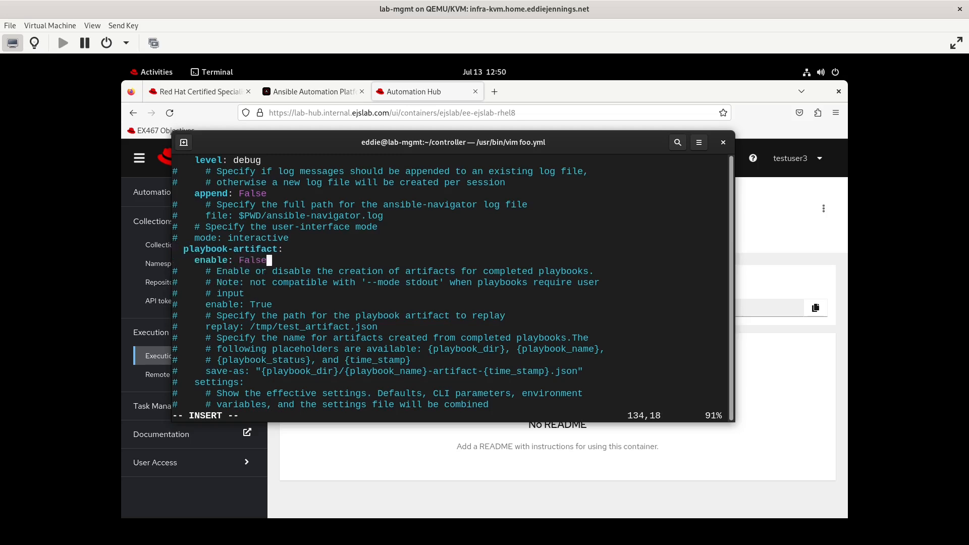
key("Escape")
type(":wq")
key("Return")
type("mv foo.yml ")
type("ansible-n")
- Rename foo.yml to ansible-navigator.yml and run 'ansible-navigator images'
type("vigator.yml")
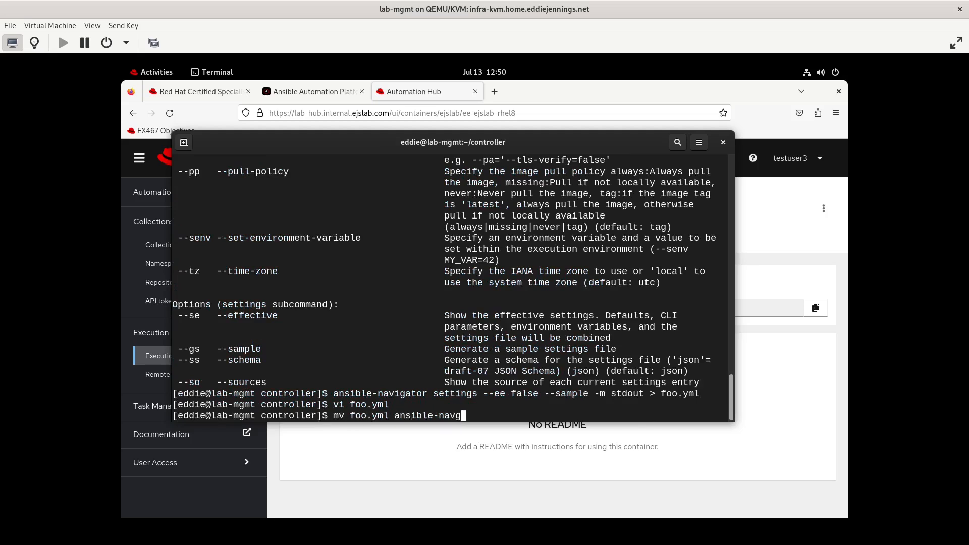
key("Return")
type("ansible-ni")
key("BackSpace")
type("a")
key("Tab")
type("images")
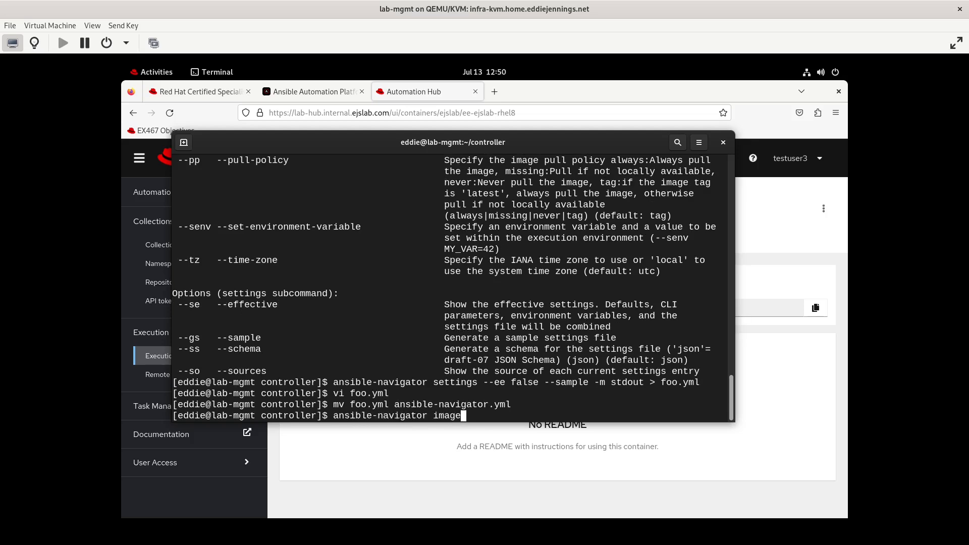
key("Return")
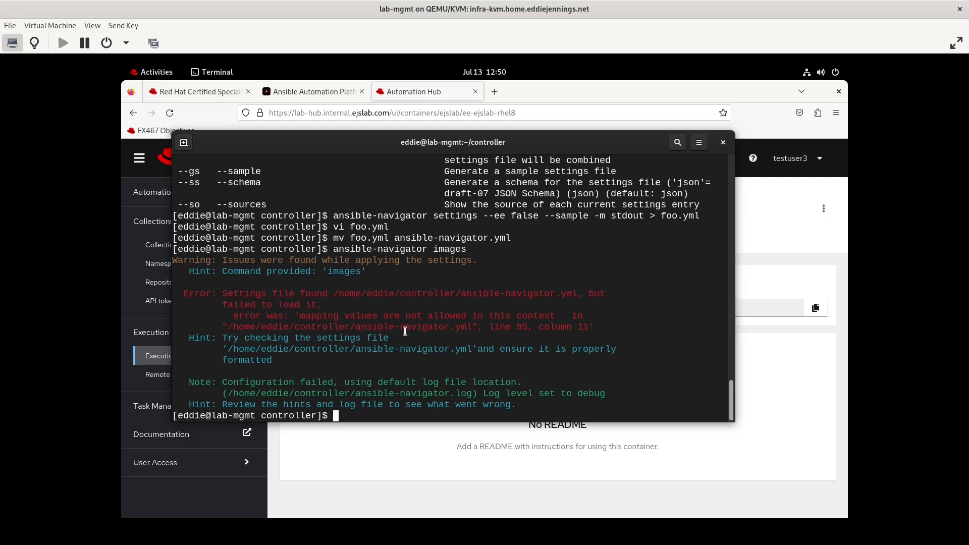
- Open an incompletely named settings file in vi and quit it unchanged
type("vi ansi")
key("Tab")
key("Return")
type(":q")
key("Return")
- In ansible-navigator.yml, delete 40 commented lines with 20dd and fix the pull line's indentation
type("vi an")
key("Tab")
type("yml")
key("Return")
key("Down")
key("Down")
key("Down")
key("Down")
key("Down")
key("Down")
key("Down")
key("Down")
key("Down")
key("Down")
key("Down")
key("Down")
key("Down")
key("Down")
key("Down")
key("Down")
key("Down")
key("Down")
key("Down")
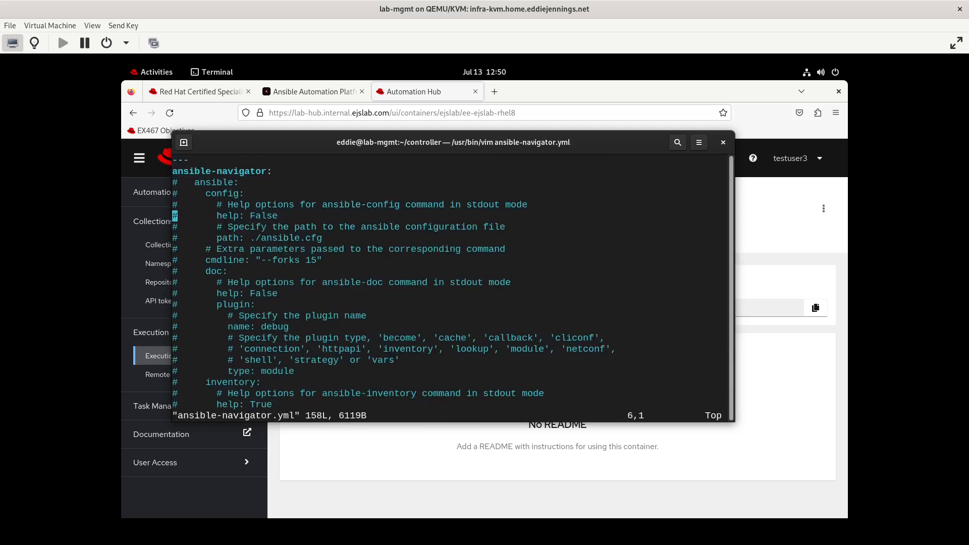
key("Up")
key("Up")
key("Up")
key("Up")
key("Up")
key("Up")
key("Up")
key("Up")
key("Up")
key("Up")
key("Up")
key("Up")
key("Up")
key("Up")
key("Up")
key("Up")
key("Up")
key("Up")
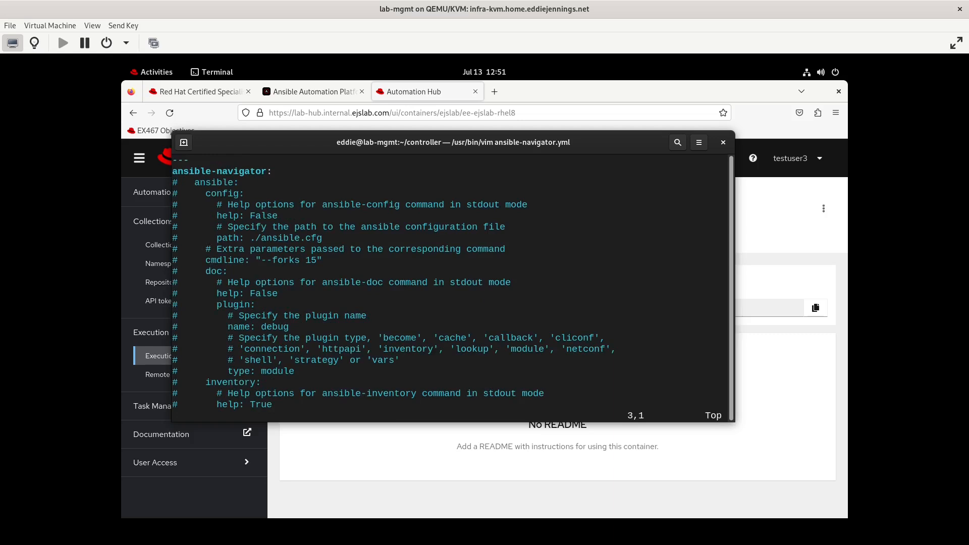
key("2")
key("0")
key("d")
key("d")
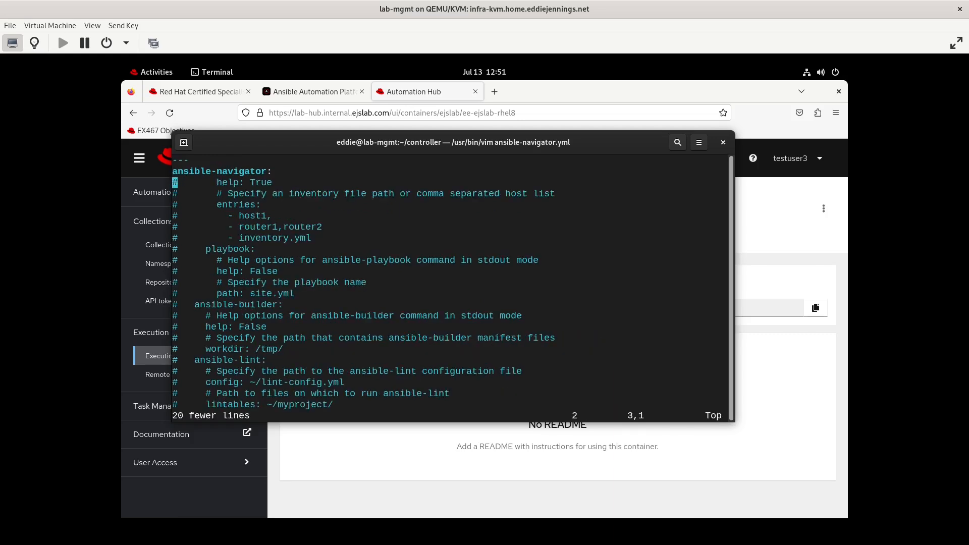
key("d")
key("d")
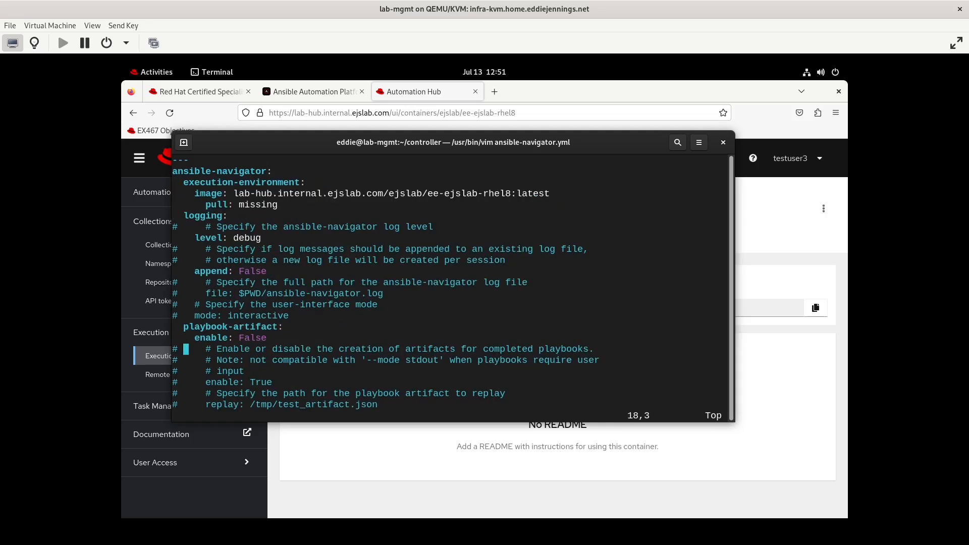
key("Down")
key("Up")
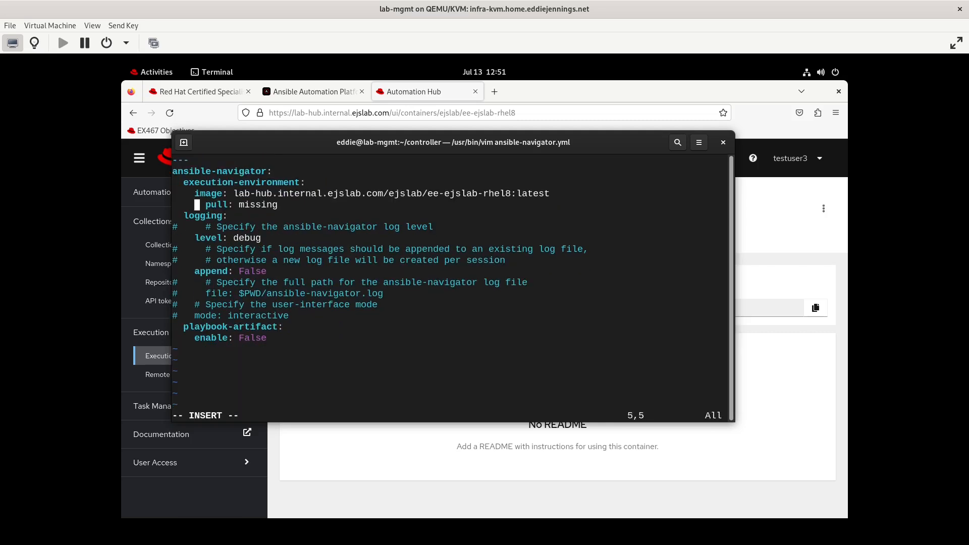
key("BackSpace")
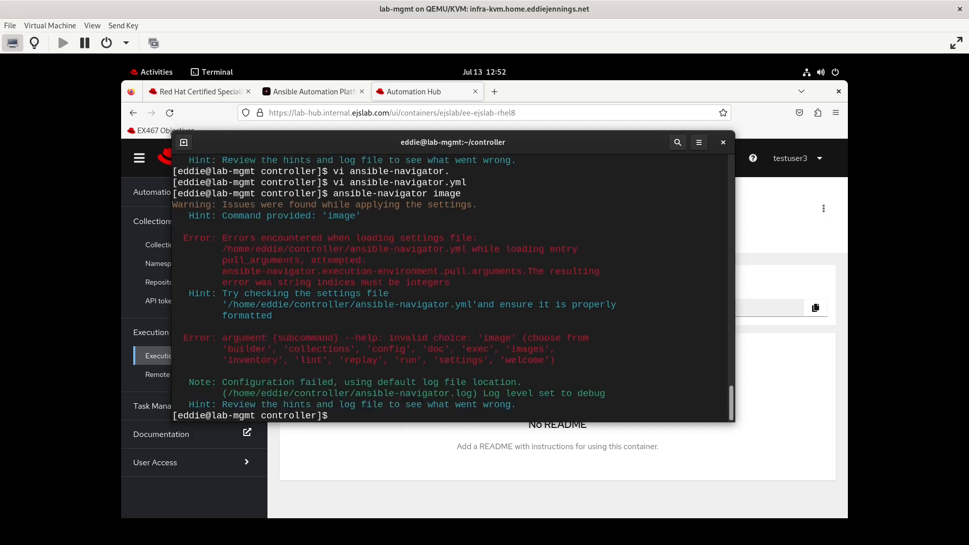
- Rerun 'ansible-navigator images', then reopen ansible-navigator.yml and quit with :q! without saving
key("Up")
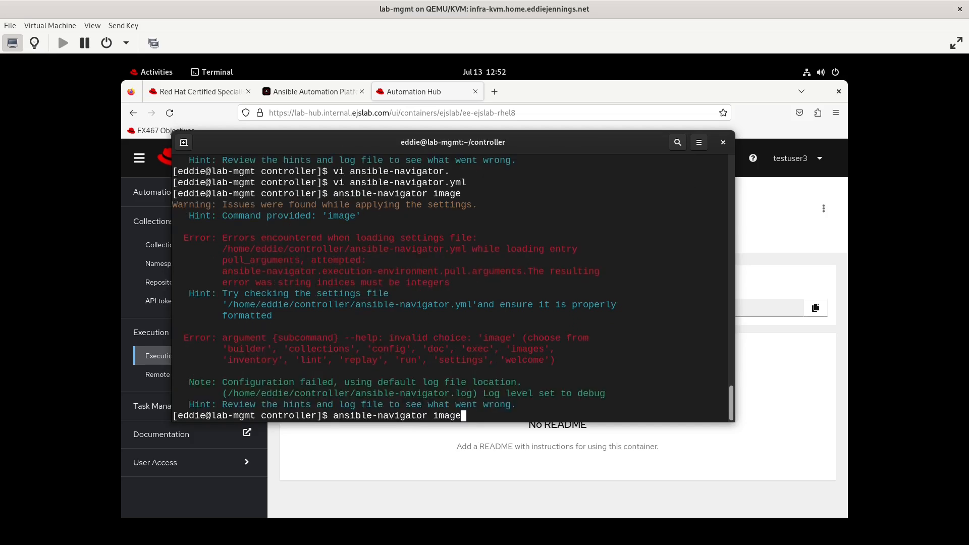
type("s")
key("Return")
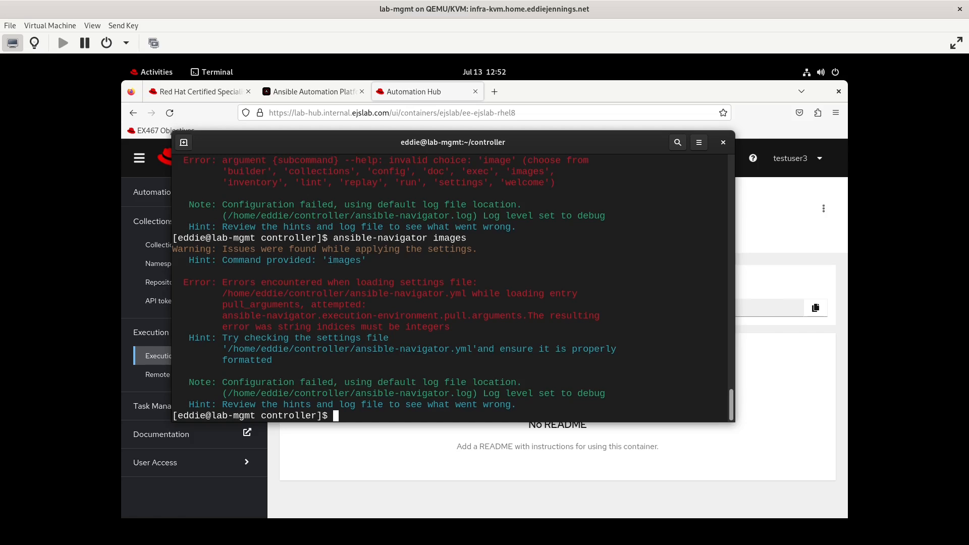
type("vi ansible-nav")
key("BackSpace")
key("BackSpace")
key("BackSpace")
type("nav")
key("Tab")
type("yml")
key("Return")
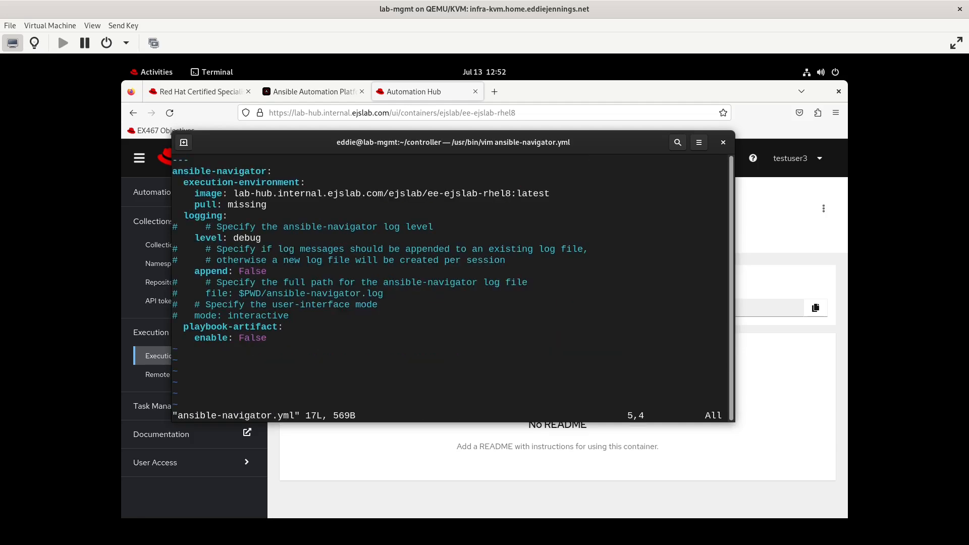
type(":q!")
key("Return")
- Rename ansible-navigator.yml to foo2.yml and generate a sample settings file, foo.yml, with --ee false
type("mv ")
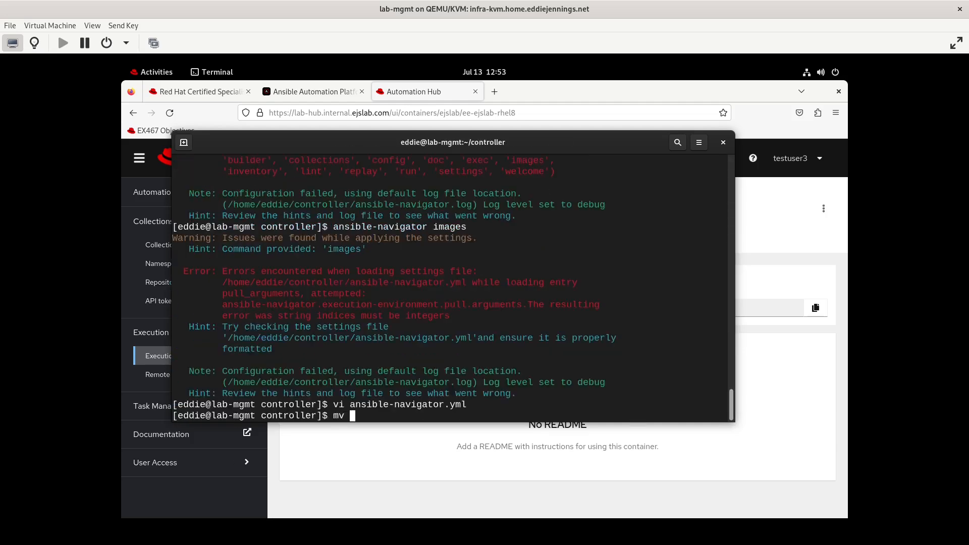
type("ansible-navigator.yml foo2.yml")
key("Return")
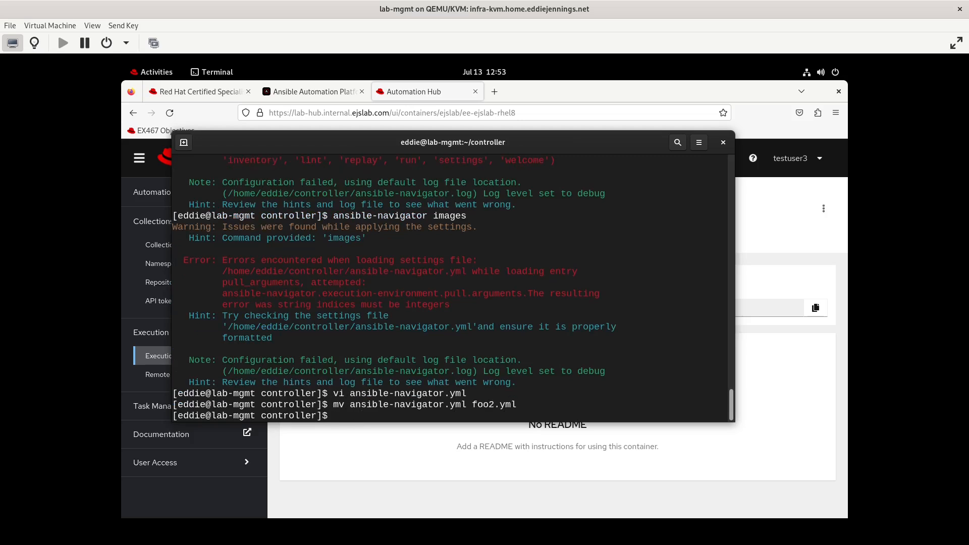
type("vi")
key("BackSpace")
key("BackSpace")
key("BackSpace")
type("ansible-niv")
key("BackSpace")
key("BackSpace")
type("av")
key("Tab")
type("settings --ee false --sample > foo.yml")
key("Return")
- In foo.yml, correct the enabled value to True and add a pull: missing entry
type("vi foo.yml")
key("Return")
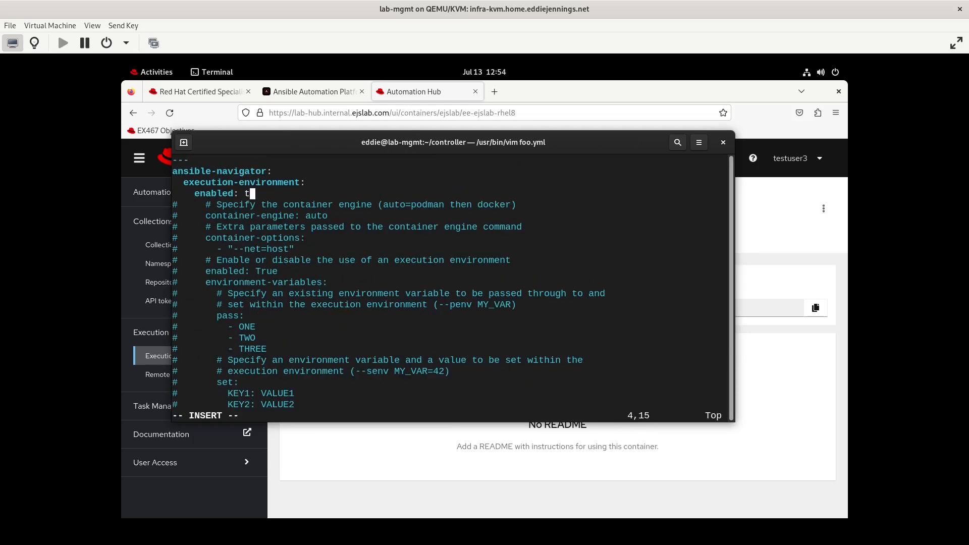
key("BackSpace")
type("ure")
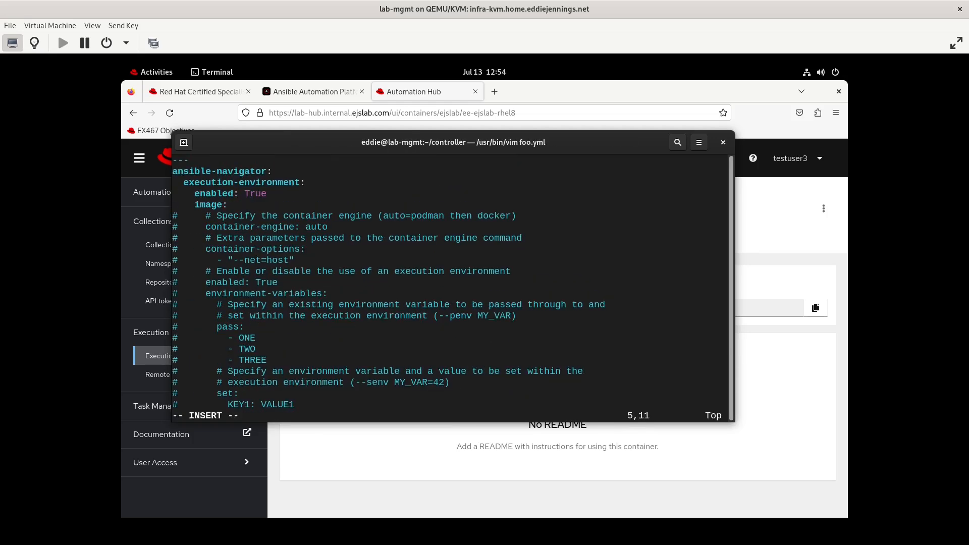
key("Down")
key("Down")
key("Down")
key("Down")
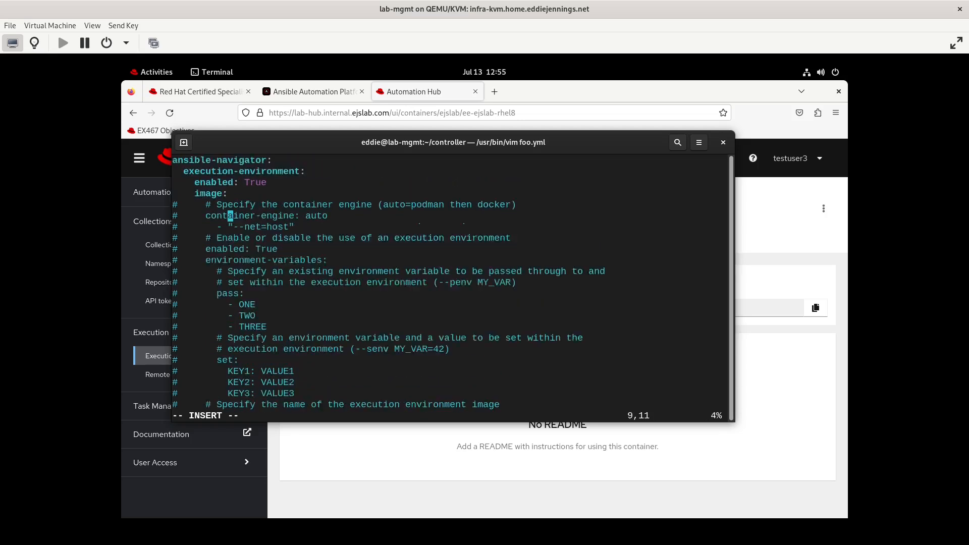
key("Up")
key("Up")
key("Up")
key("Up")
key("Up")
key("Up")
key("Up")
key("Up")
key("Down")
key("Down")
key("Down")
key("Down")
key("Return")
type("pull:")
key("Return")
type("missing:")
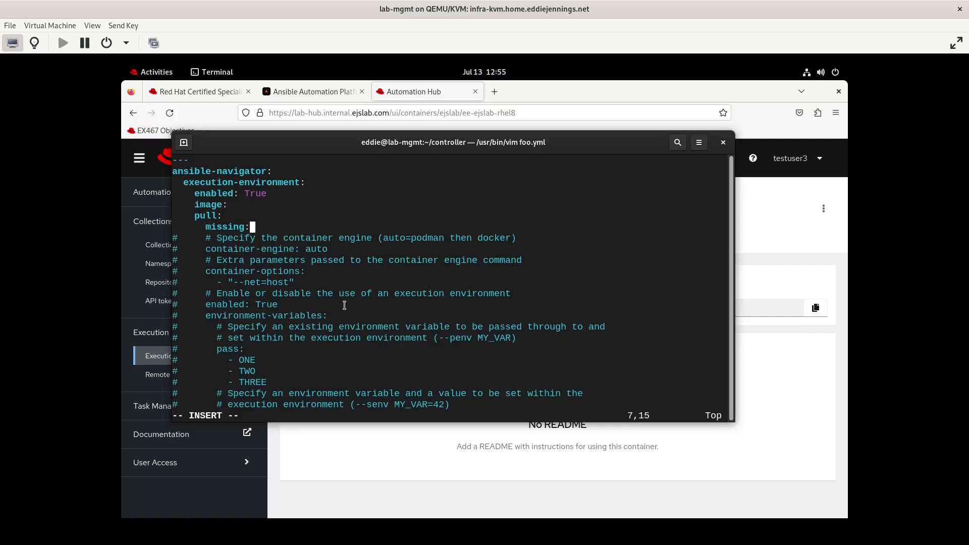
key("Down")
key("Down")
key("Down")
key("Down")
key("Down")
key("Down")
key("Down")
key("Down")
key("Down")
key("Down")
key("Down")
key("Down")
key("Down")
key("Down")
key("Down")
key("Down")
key("Down")
key("Down")
key("Down")
key("Down")
key("Down")
key("Down")
key("Down")
key("Down")
key("Down")
key("Down")
key("Down")
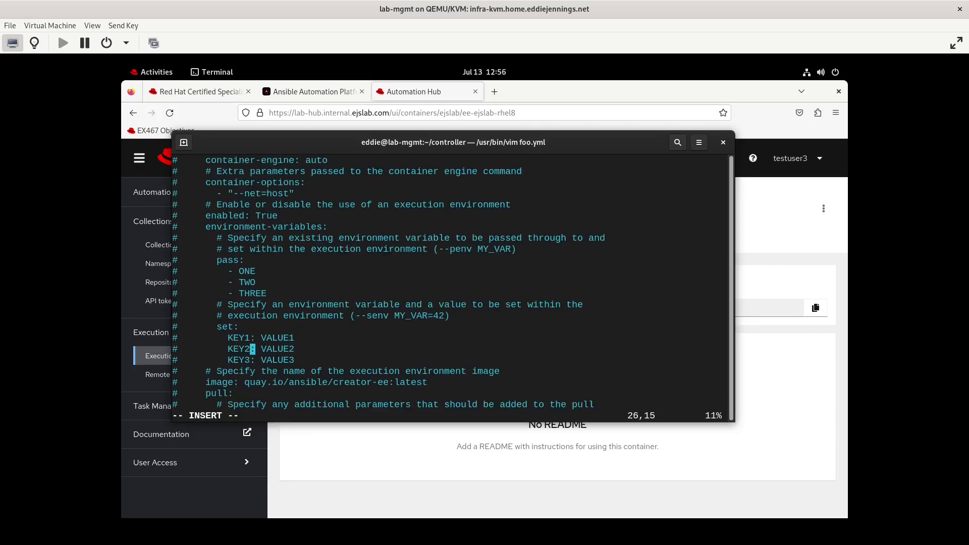
key("Down")
key("Down")
key("Down")
key("Down")
key("Down")
key("Down")
key("Down")
key("Down")
key("Down")
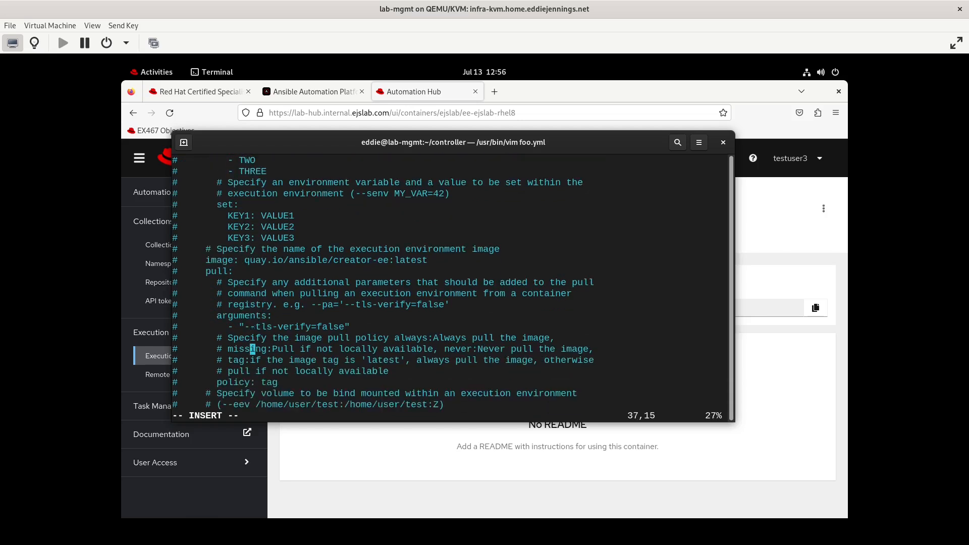
scroll(268, 201, "down", 2)
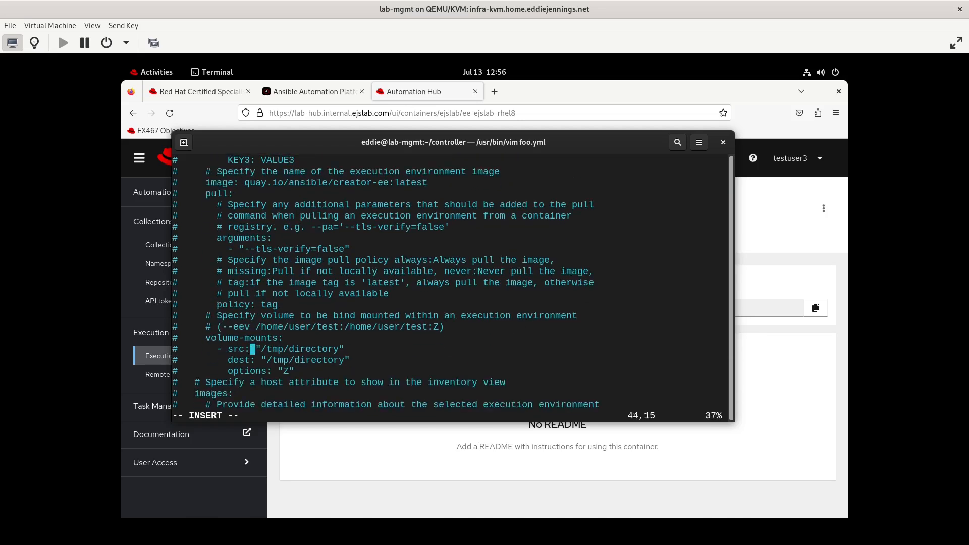
scroll(269, 200, "up", 15)
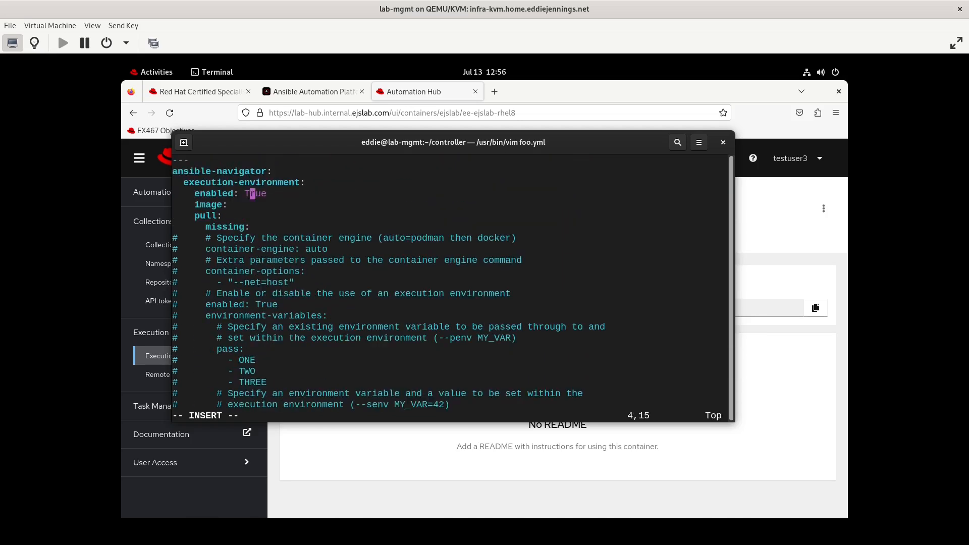
- Set the image to the ee-ejslab-rhel8:latest path copied from Automation Hub
left_click(415, 94)
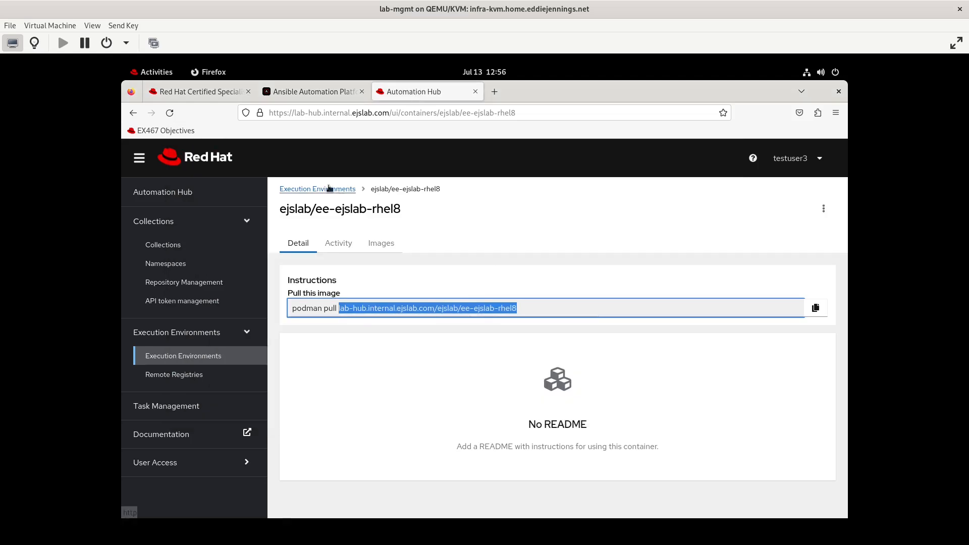
left_click(154, 72)
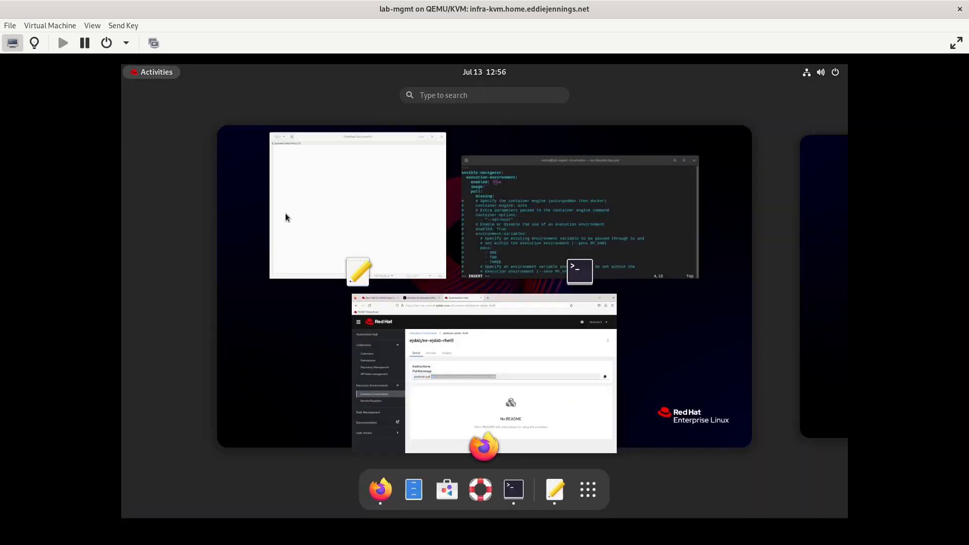
left_click(504, 232)
key("Down")
key("Down")
key("Up")
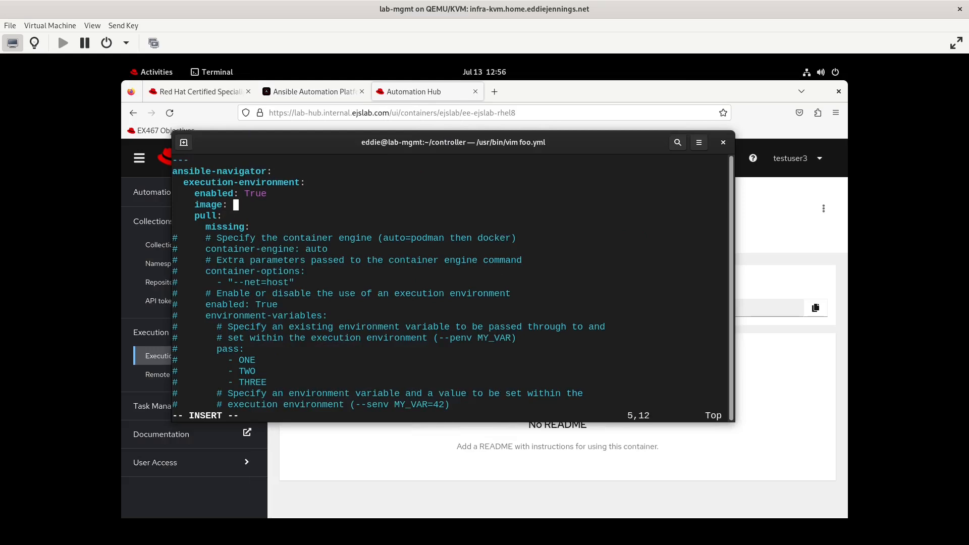
type("lab-hub.internal.ejslab.com/ejslab/ee-ejslab-rhel8")
type(":")
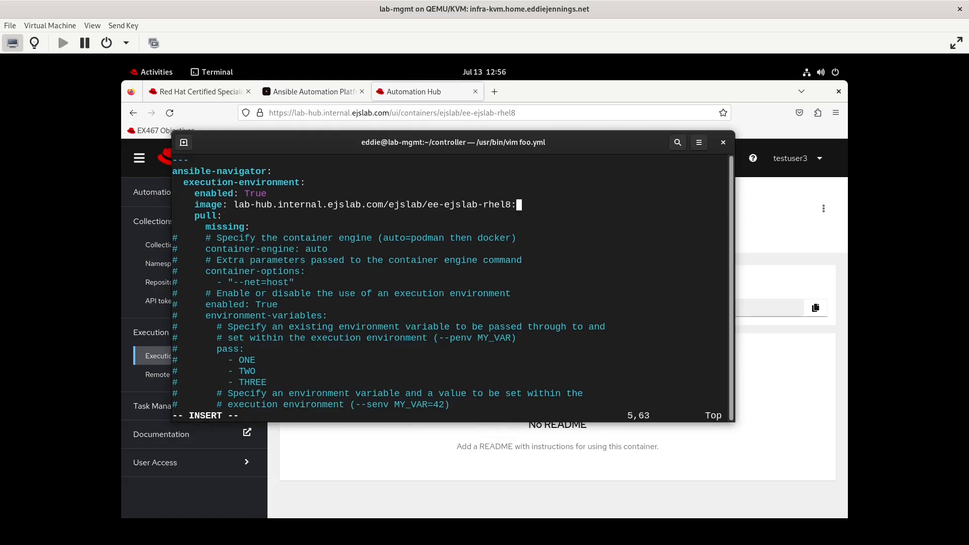
type("latest")
- Disable playbook artifacts by setting enable to False, then save foo.yml with :wq
key("Down")
key("Down")
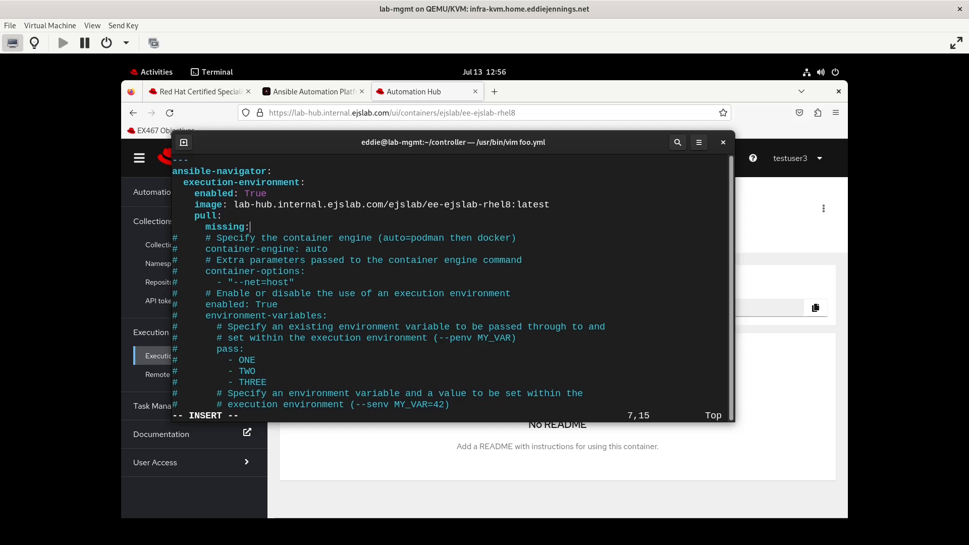
key("Down")
key("Down")
key("Down")
key("Down")
key("Down")
key("Down")
key("Down")
key("Down")
key("Down")
key("Down")
key("Down")
key("Down")
key("Down")
key("Down")
key("Down")
key("Down")
key("Down")
key("Down")
key("Down")
key("Down")
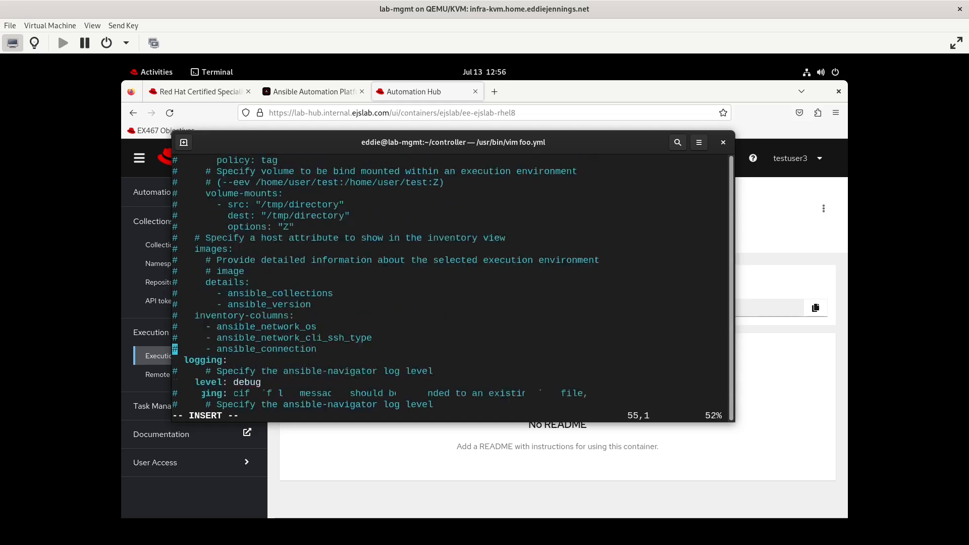
key("Down")
key("Down")
key("Down")
key("Down")
key("Down")
key("Down")
key("Down")
key("Down")
key("Down")
key("Down")
key("Down")
key("Down")
key("Down")
key("Down")
key("Down")
key("Down")
key("Down")
key("Down")
key("Down")
key("Down")
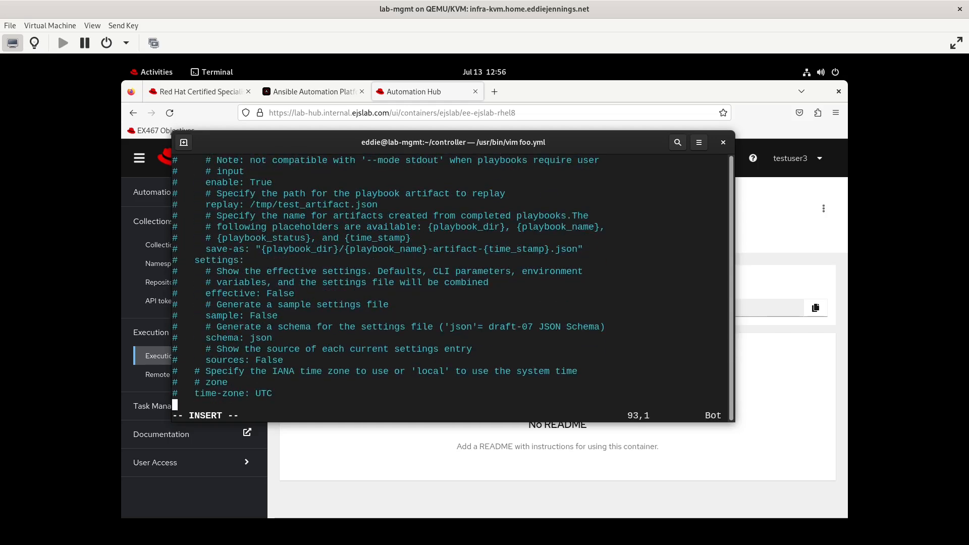
key("Up")
key("Up")
key("Up")
key("Up")
key("Up")
key("Up")
key("Up")
key("Up")
key("Up")
key("Up")
key("Up")
key("Up")
key("Up")
key("Up")
key("Up")
key("Up")
key("Up")
key("Up")
key("Up")
key("Up")
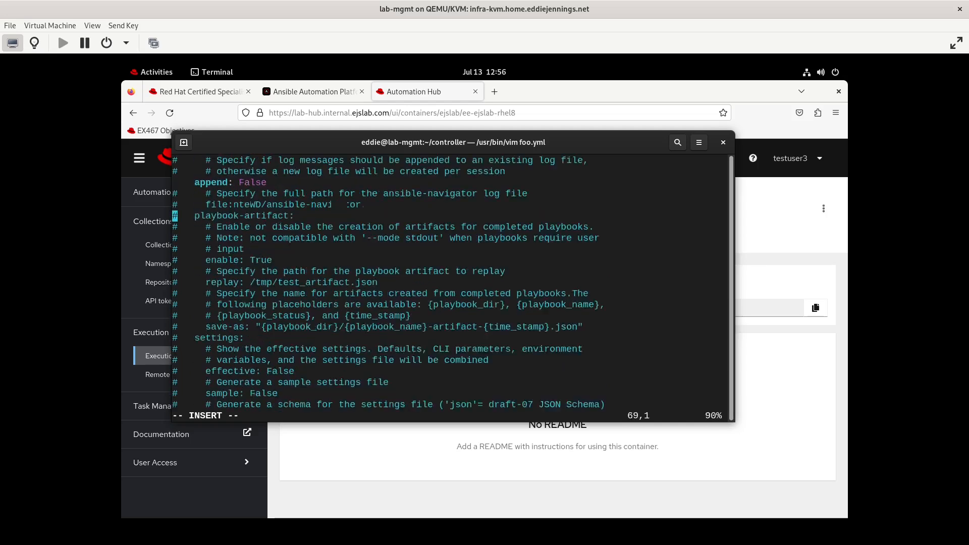
key("Down")
key("Down")
key("Down")
key("Down")
key("Down")
key("Down")
key("Down")
key("Down")
key("Down")
key("Down")
key("Down")
key("Down")
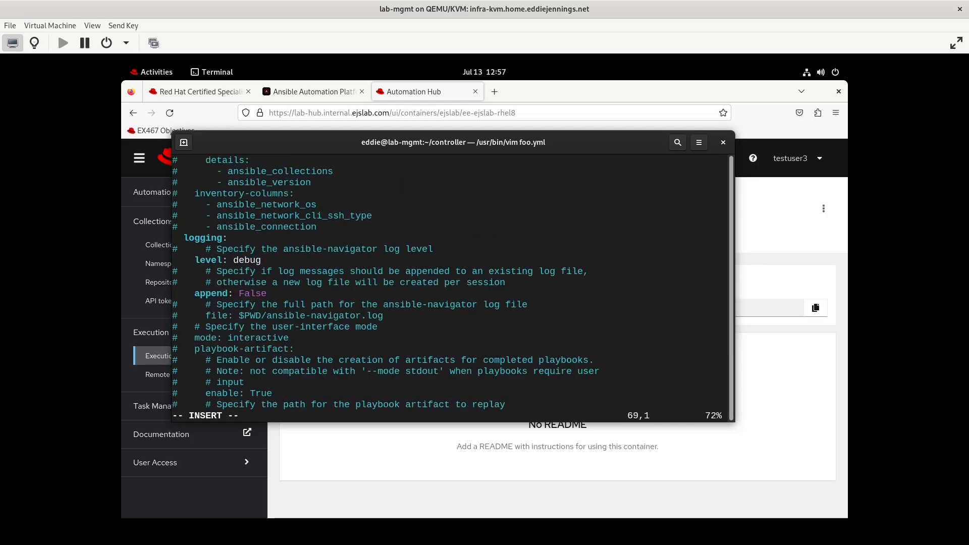
key("Escape")
key("u")
key("a")
key("Right")
key("BackSpace")
key("BackSpace")
key("BackSpace")
key("BackSpace")
type("False")
key("Escape")
type(":wq")
key("Return")
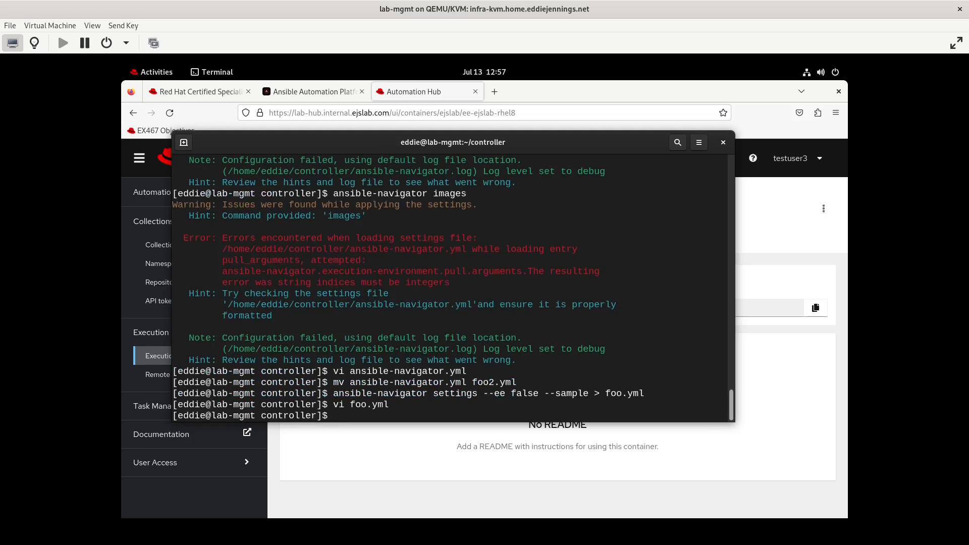
- Rename foo.yml to ansible-navigator.yml and list the available execution environment images
type("mv foo.yml ansible-navigator.yml")
key("Return")
type("ansible-navigator images")
key("Return")
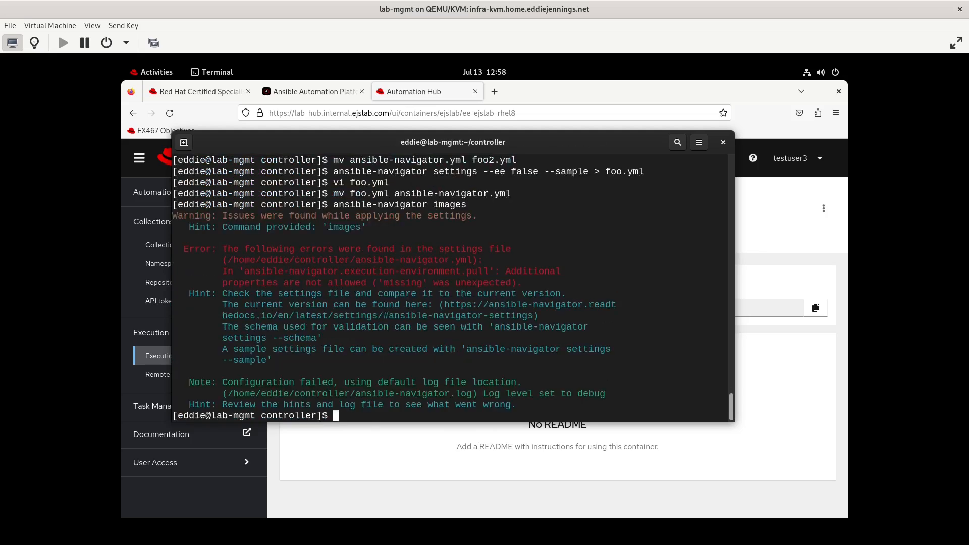
- Fix the pull policy to missing in ansible-navigator.yml and rerun the images listing, then quit it
type("vi ansible-navigator.yml")
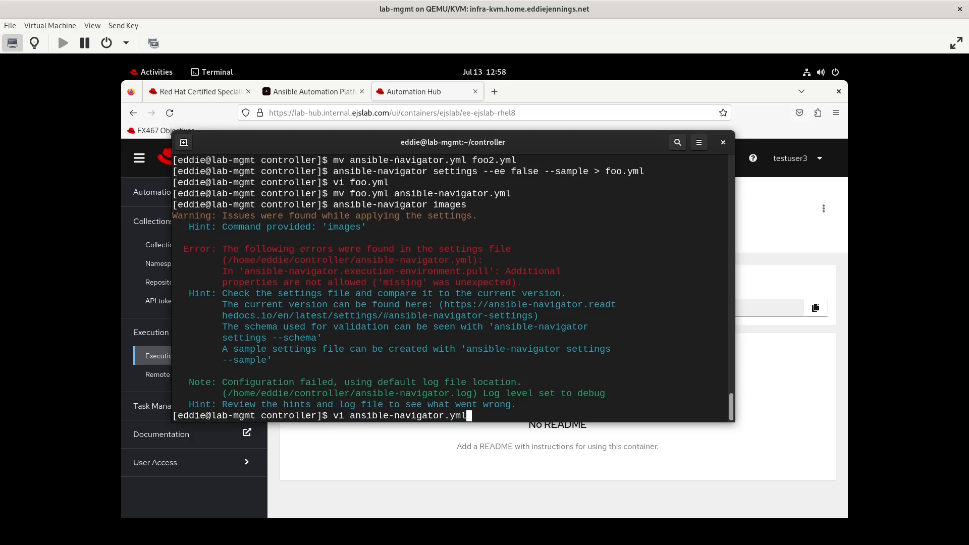
key("Return")
key("Escape")
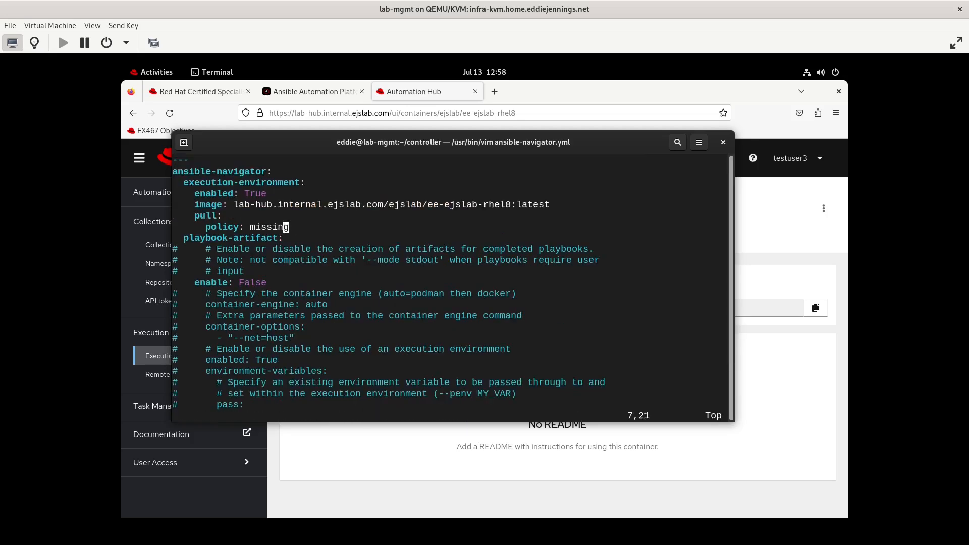
type(":wq")
key("Return")
key("Up")
key("Up")
key("Return")
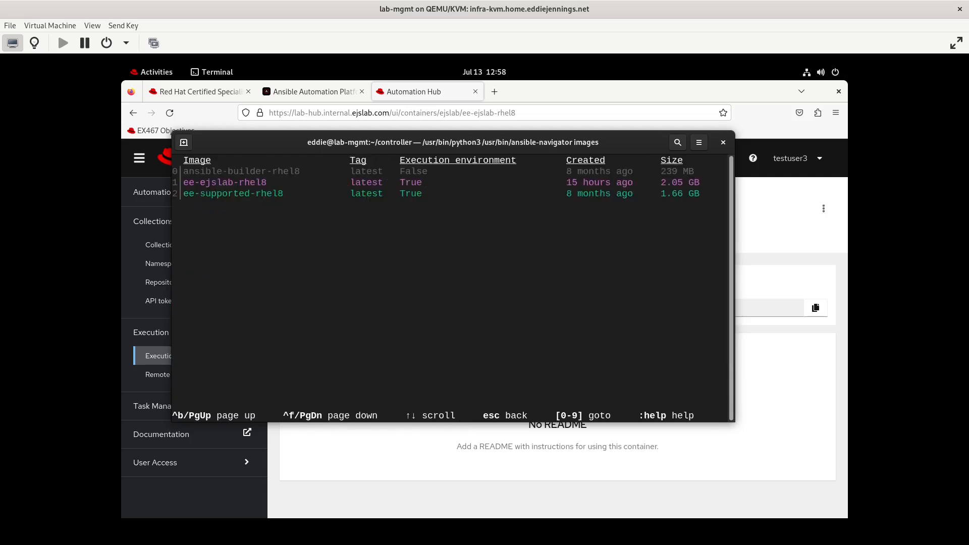
type(":q!")
key("Return")
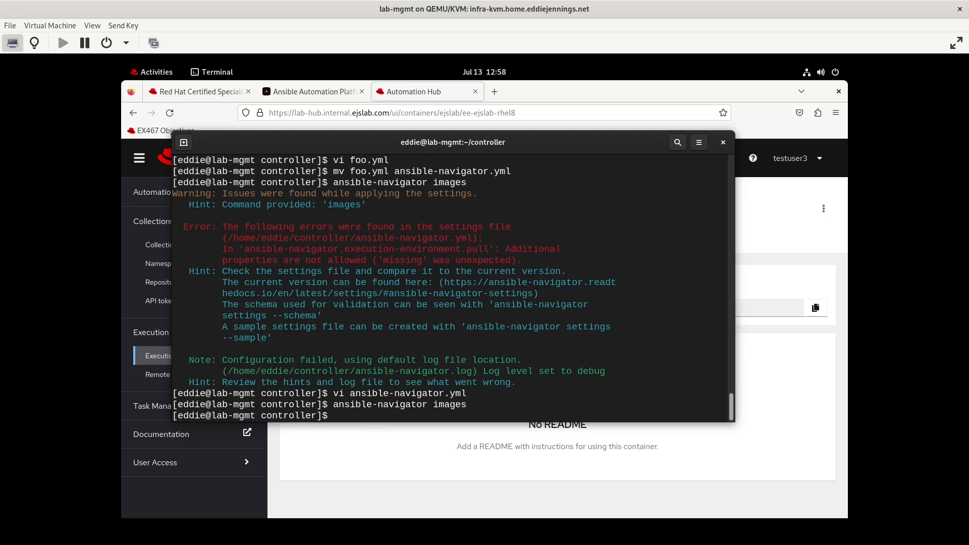
type("vi org.yml")
- Start org.yml with hosts: localhost and a 'setup test org 1' task using ansible.controller
key("Return")
key("i")
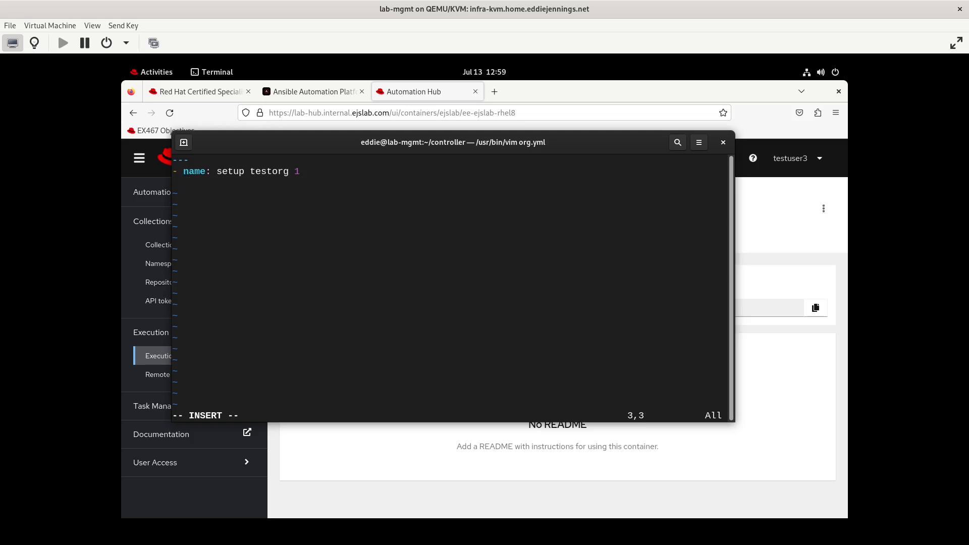
type("hosts: localhost")
key("Return")
type("tasks:")
key("Return")
key("BackSpace")
type("- name: setup t")
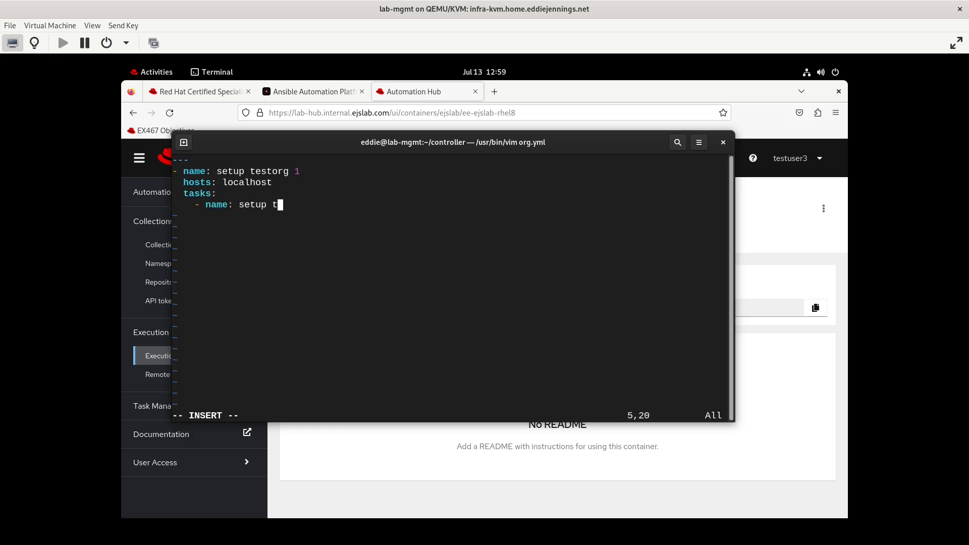
type("est org 1")
key("Return")
type("ansible.")
key("BackSpace")
type(".controller.")
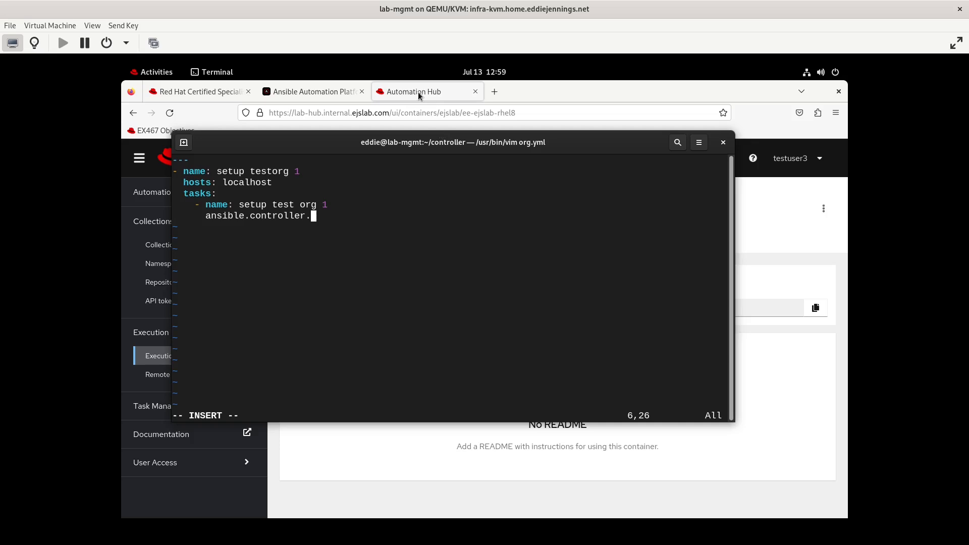
- Look up the organization module docs in the Automation Hub ansible namespace
left_click(417, 92)
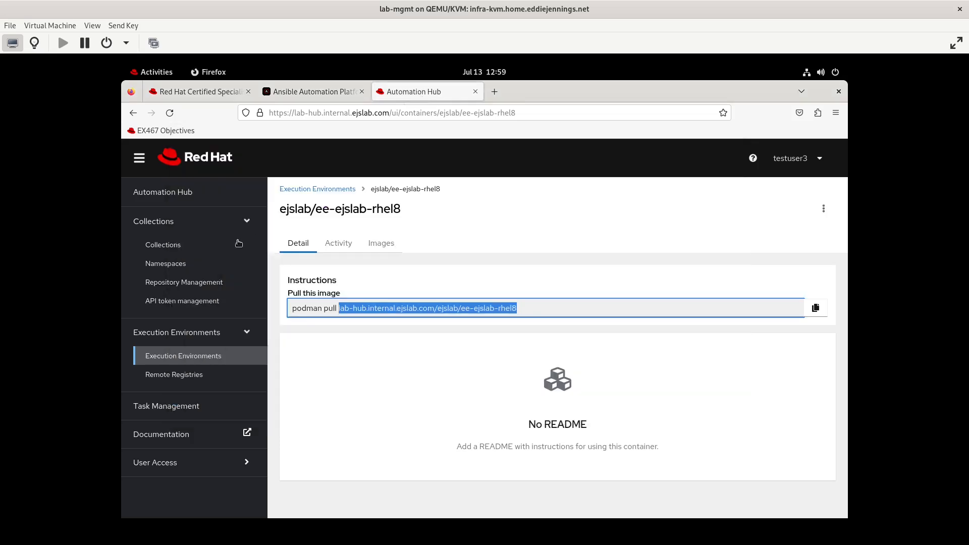
left_click(166, 263)
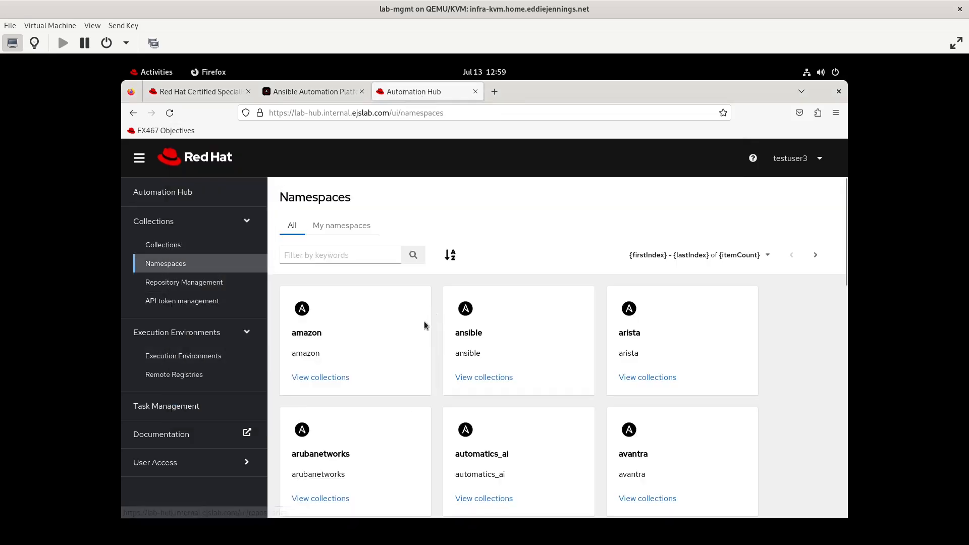
left_click(467, 377)
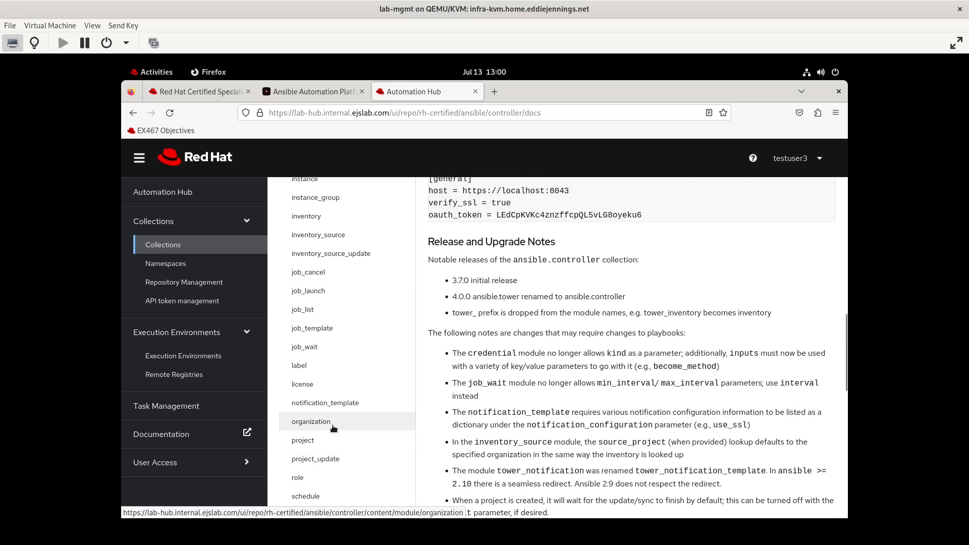
left_click(333, 428)
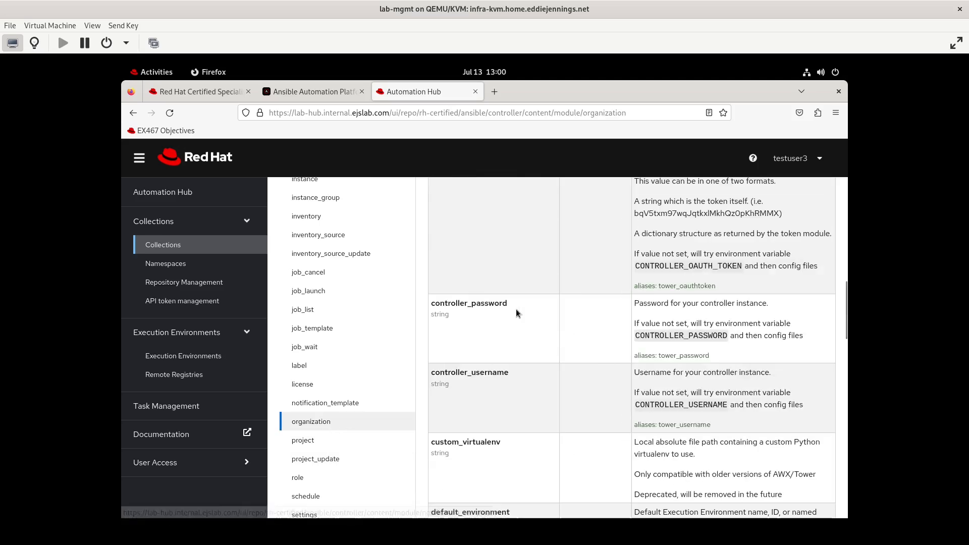
left_click(166, 74)
- Set the organization name to testorg1 and add a controller_host: key under the module
type("e")
type(": test")
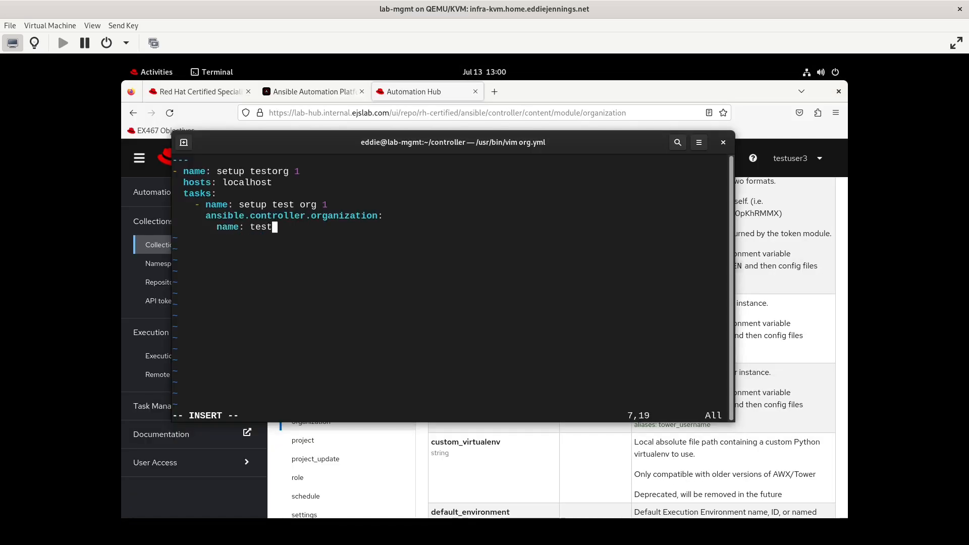
type("org1")
key("Return")
key("BackSpace")
key("BackSpace")
left_click_drag(603, 150, 566, 216)
key("Up")
key("Up")
key("End")
key("Return")
type("controller_host:")
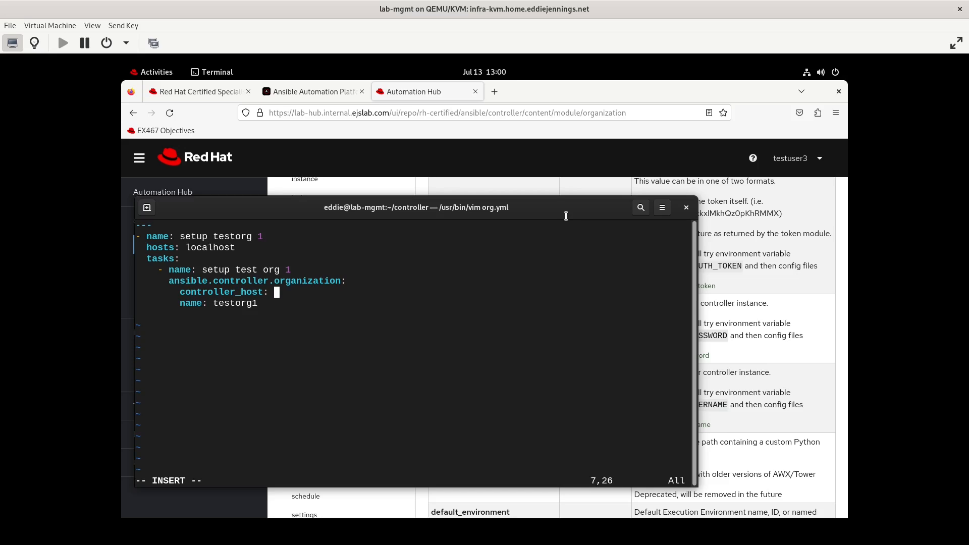
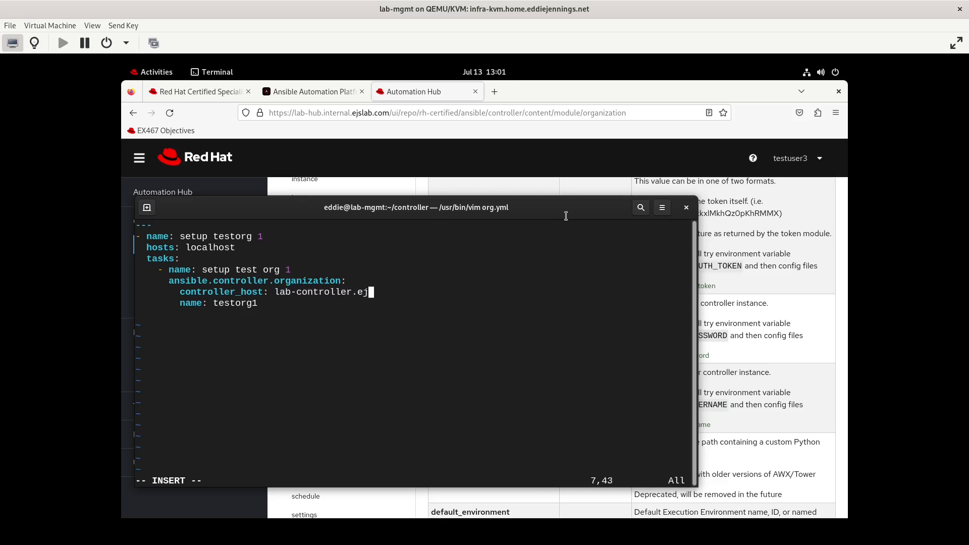
- Set controller_host to lab-controller.ejslab.com and add the testuser1 username and its password
key("Return")
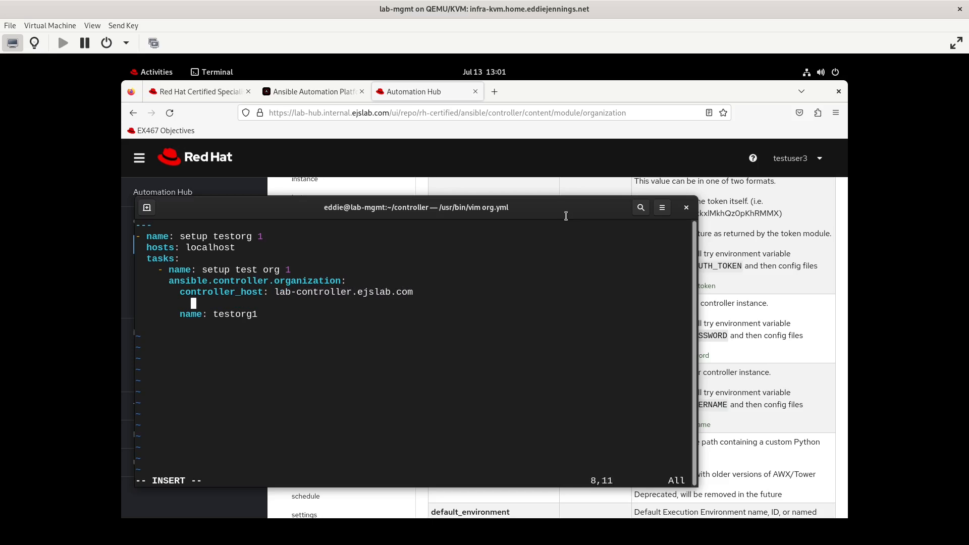
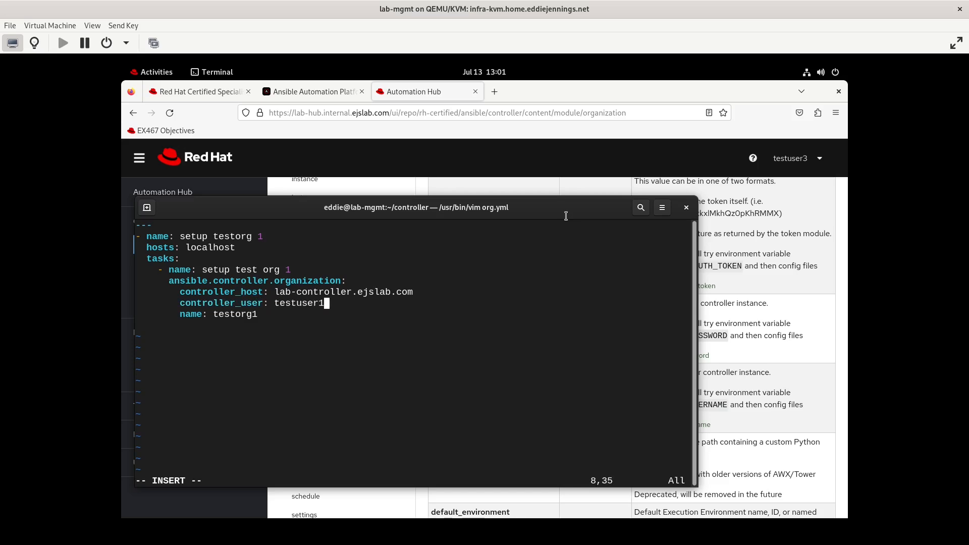
key("Return")
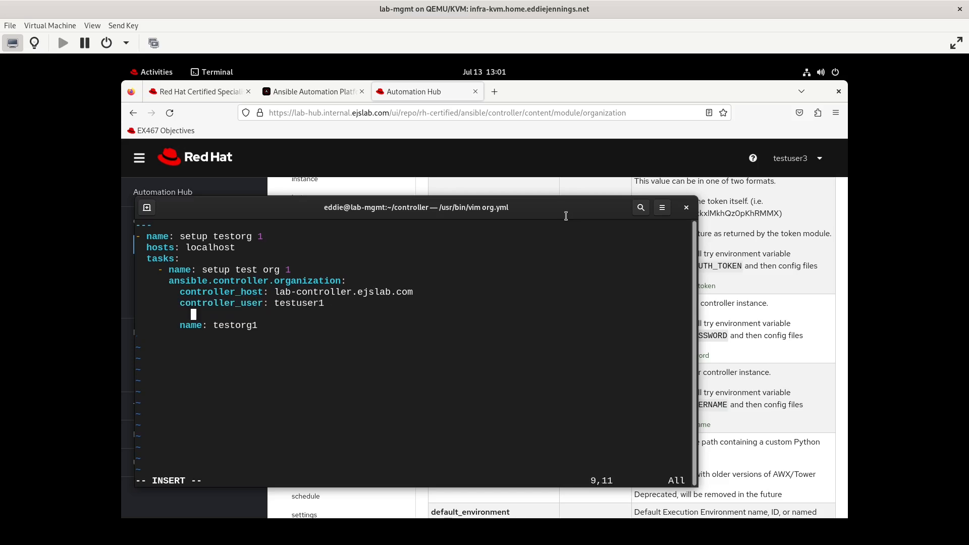
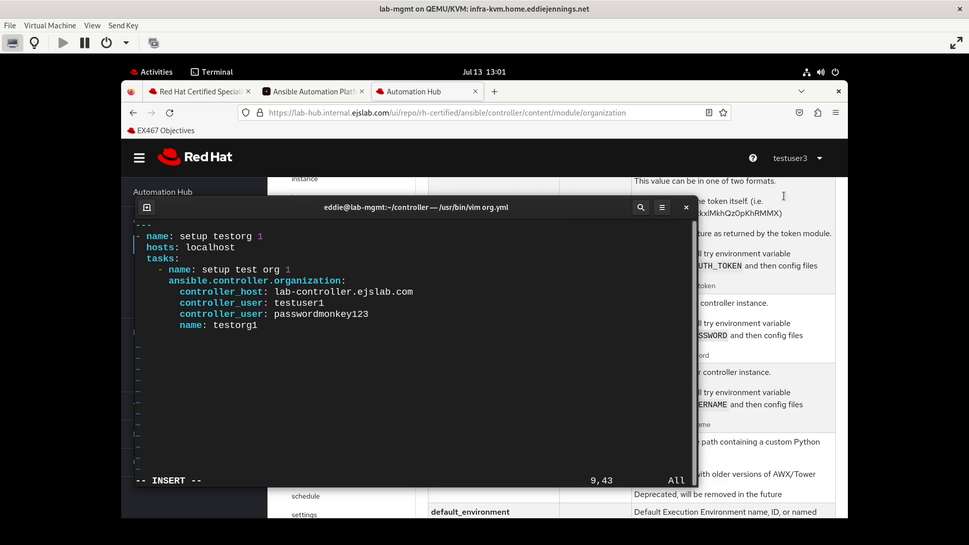
- Add state: present to the organization task after checking the module docs
left_click(758, 291)
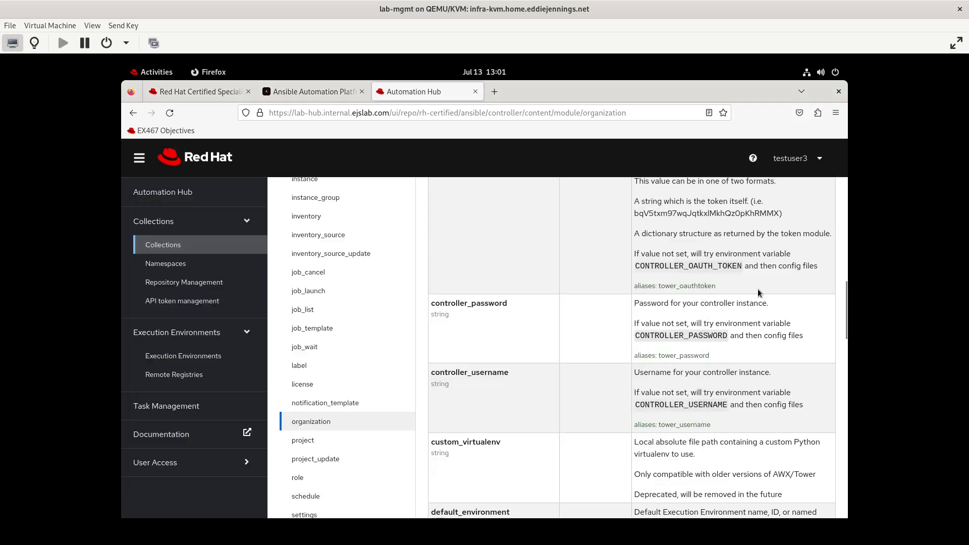
scroll(758, 289, "up", 7)
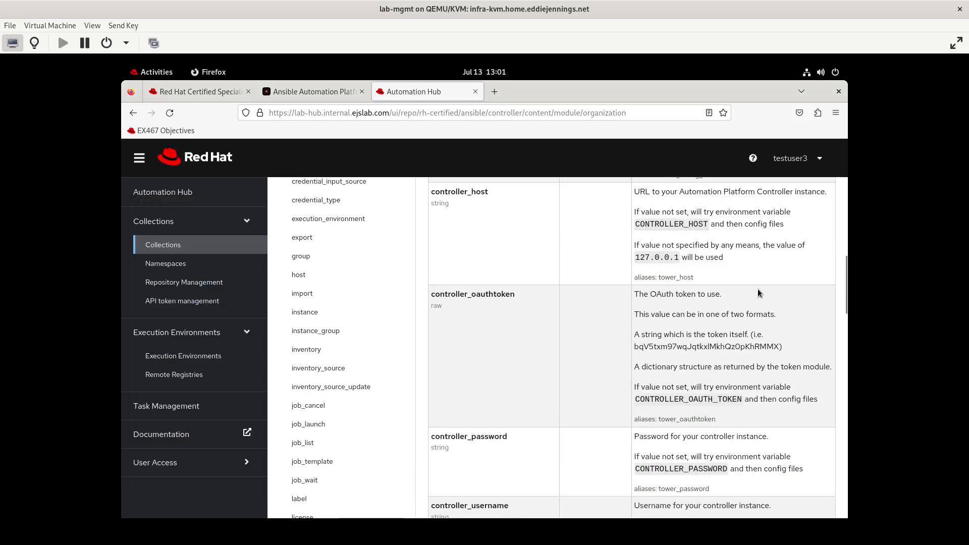
scroll(758, 289, "down", 7)
key("alt+Tab")
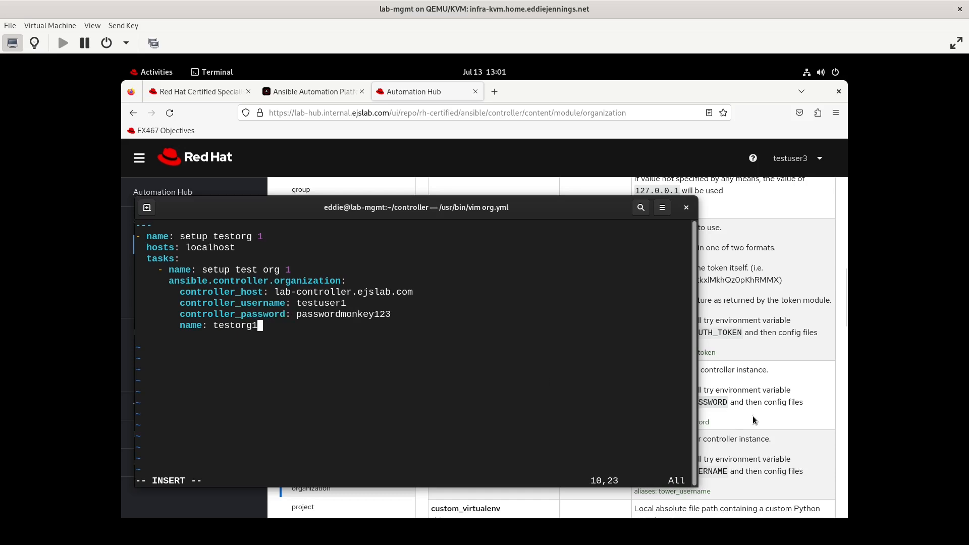
key("Return")
type("state: present")
- Complete the organization description as 'Test Org 1', undoing an accidental duplicate line
left_click(749, 425)
scroll(749, 424, "down", 10)
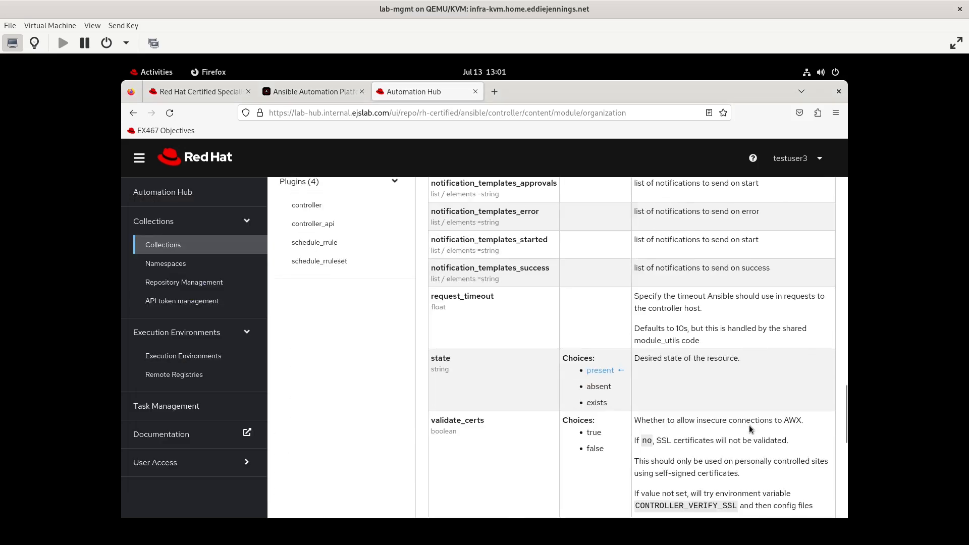
scroll(749, 426, "down", 7)
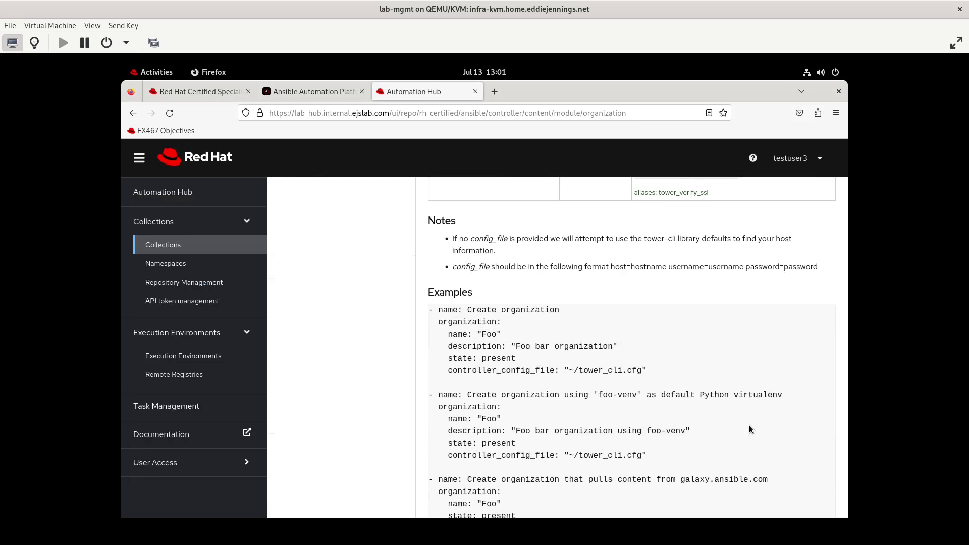
scroll(749, 429, "down", 2)
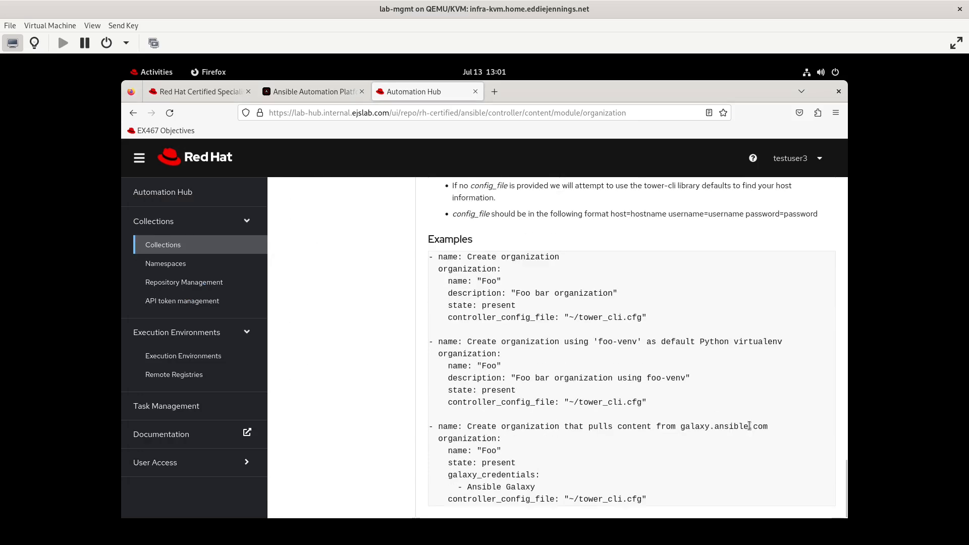
scroll(749, 425, "up", 10)
left_click(154, 71)
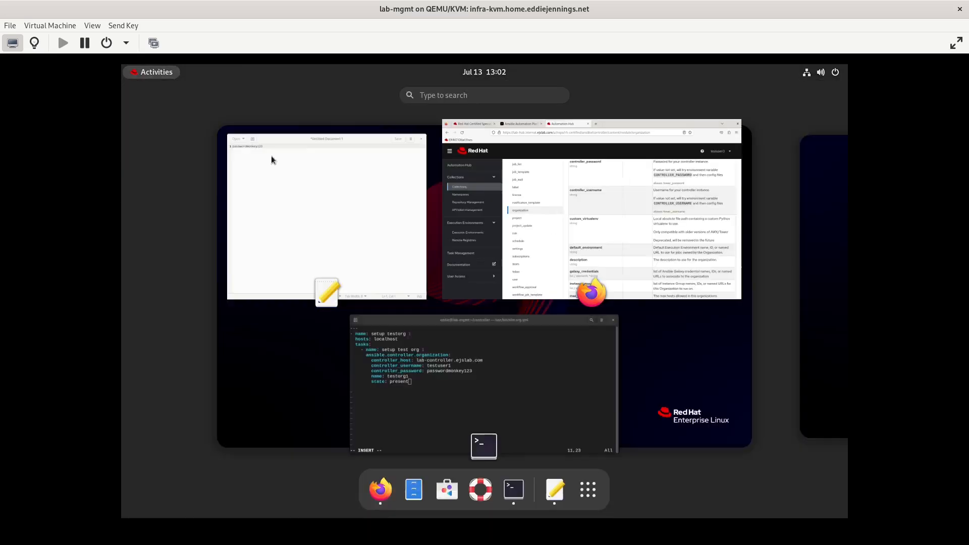
left_click(438, 365)
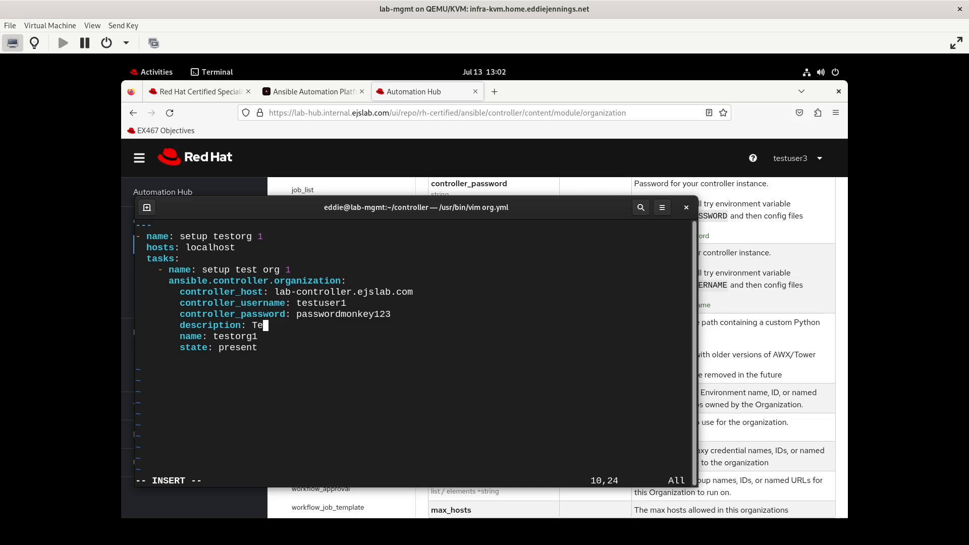
type("st Org 1")
key("Escape")
key("j")
key("j")
key("j")
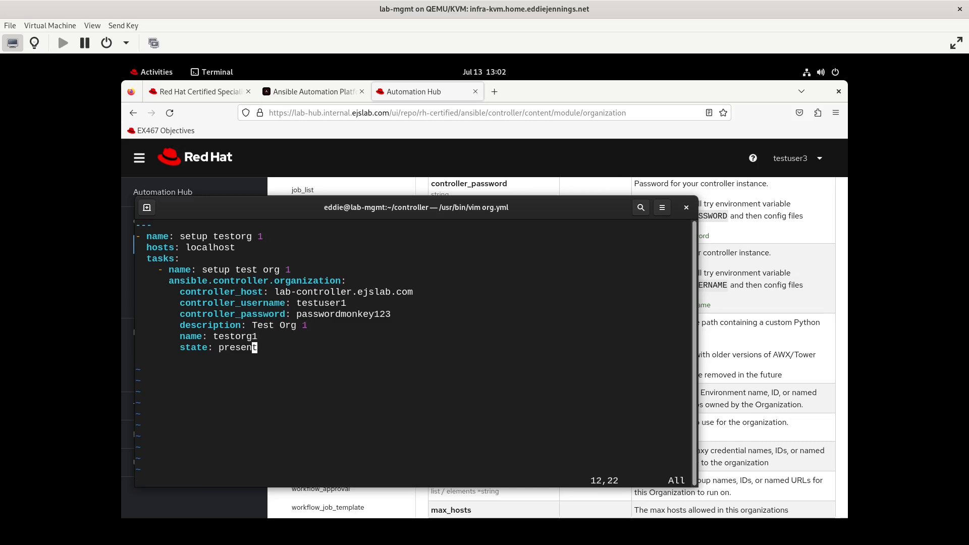
key("period")
key("period")
key("period")
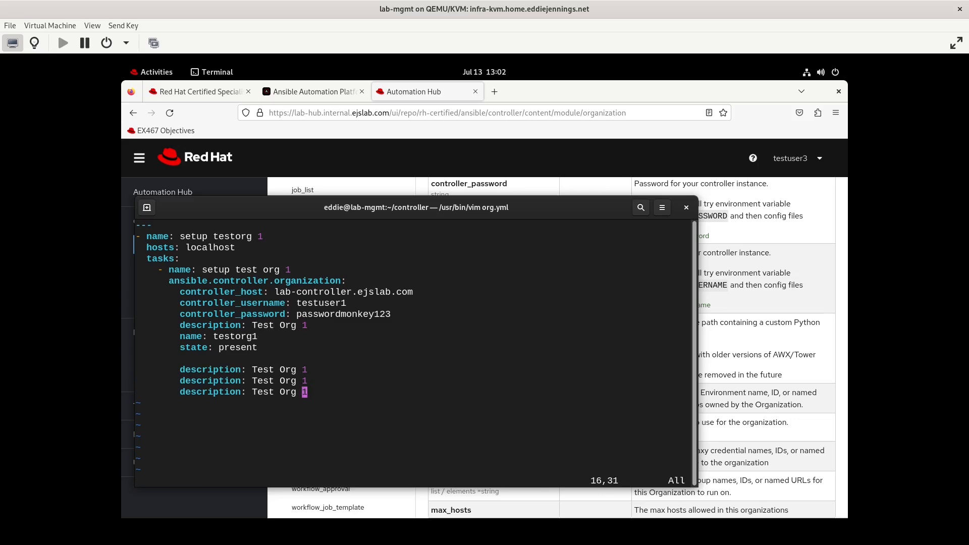
key("u")
key("u")
key("u")
type("i...")
key("Escape")
- Save org.yml with :x and run it with ansible-navigator -m stdout run org.yml
type(":x")
key("Return")
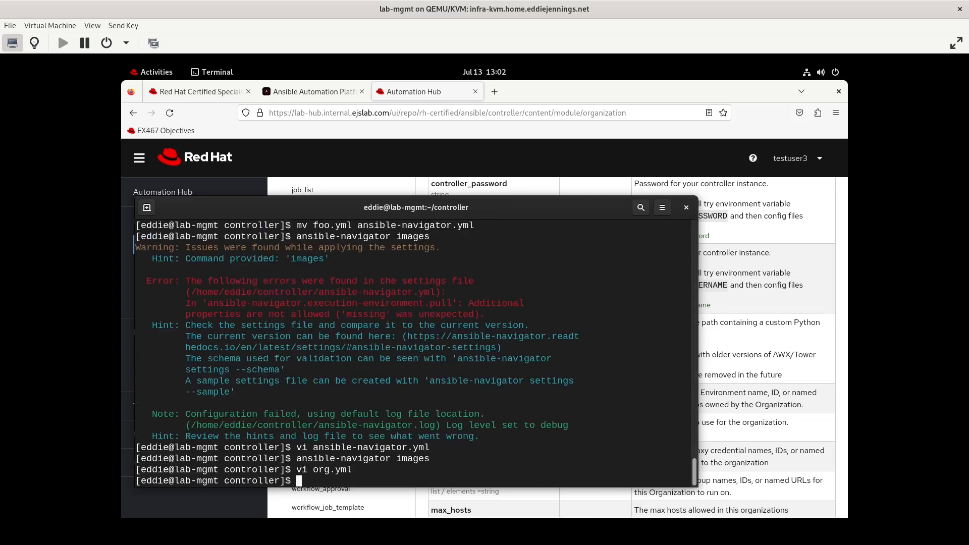
type("ansible-navigator -m stdoutrun or")
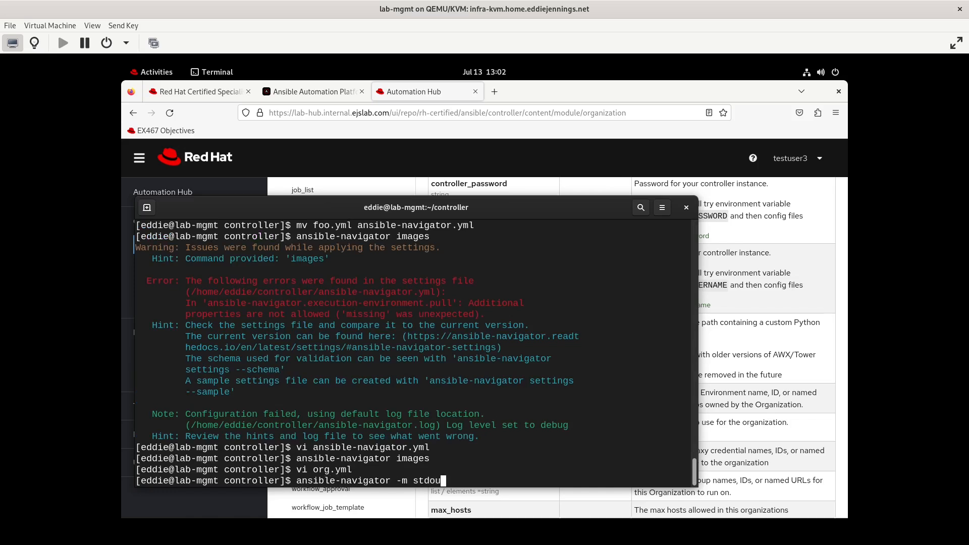
key("BackSpace")
key("BackSpace")
key("BackSpace")
key("BackSpace")
key("BackSpace")
key("BackSpace")
type("run org.yml")
key("Return")
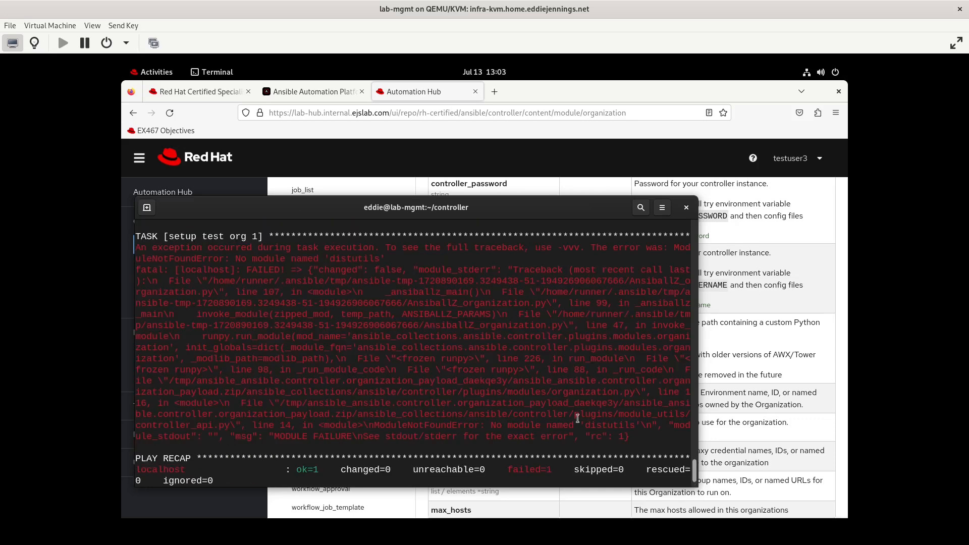
key("super")
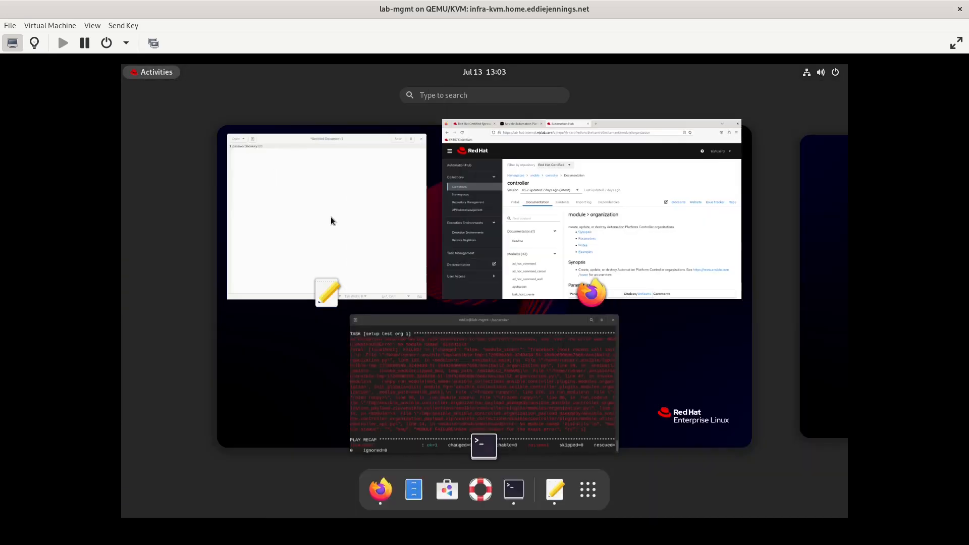
- Open the ee-supported-rhel8 page from Private Automation Hub's Execution Environments list
left_click(465, 356)
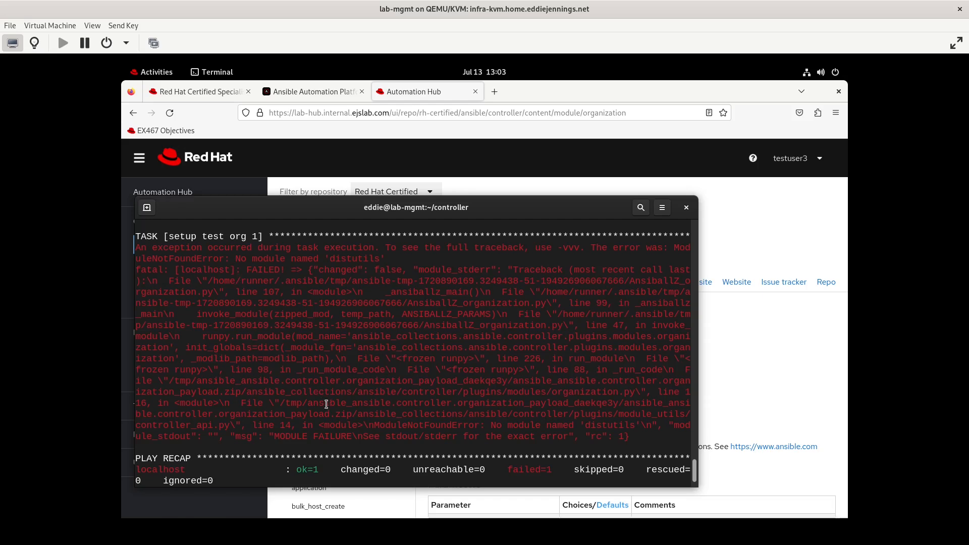
left_click(381, 499)
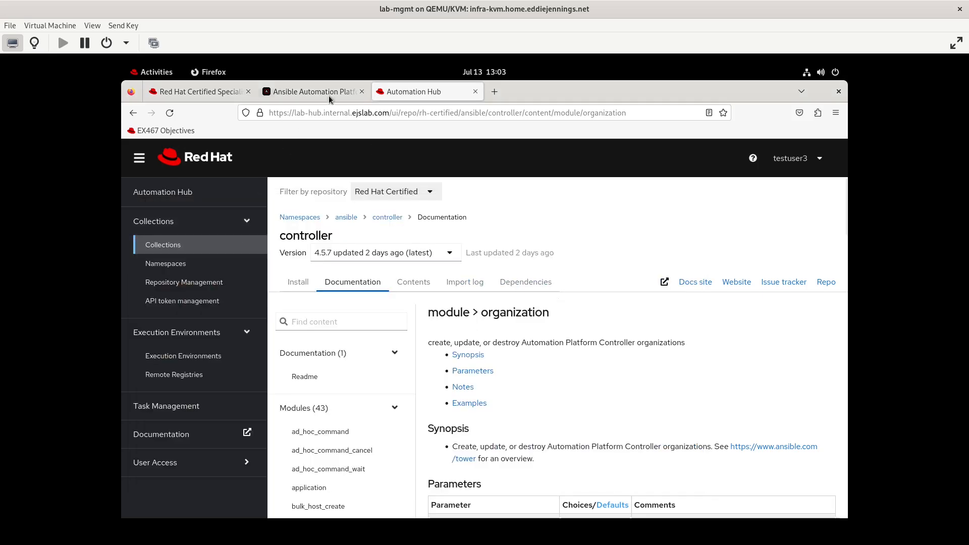
left_click(183, 355)
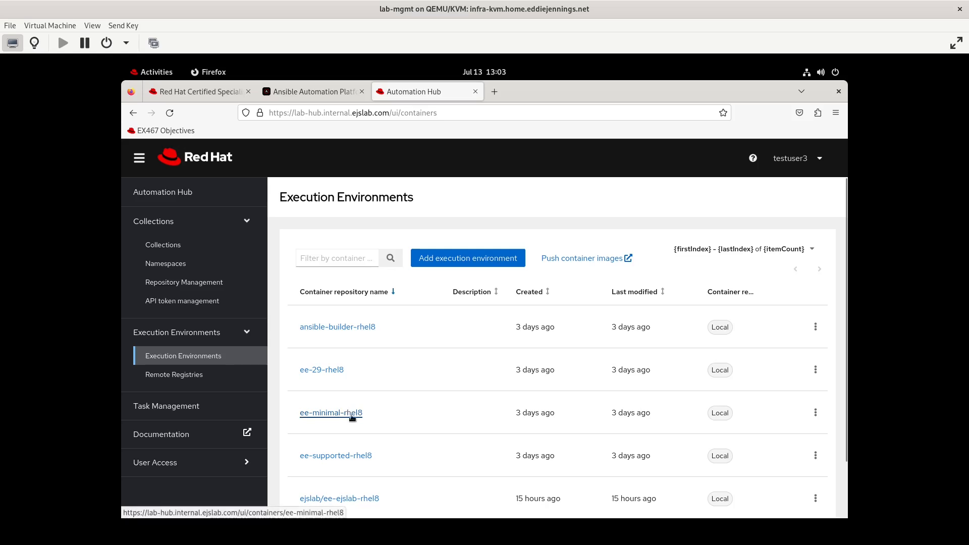
left_click(357, 457)
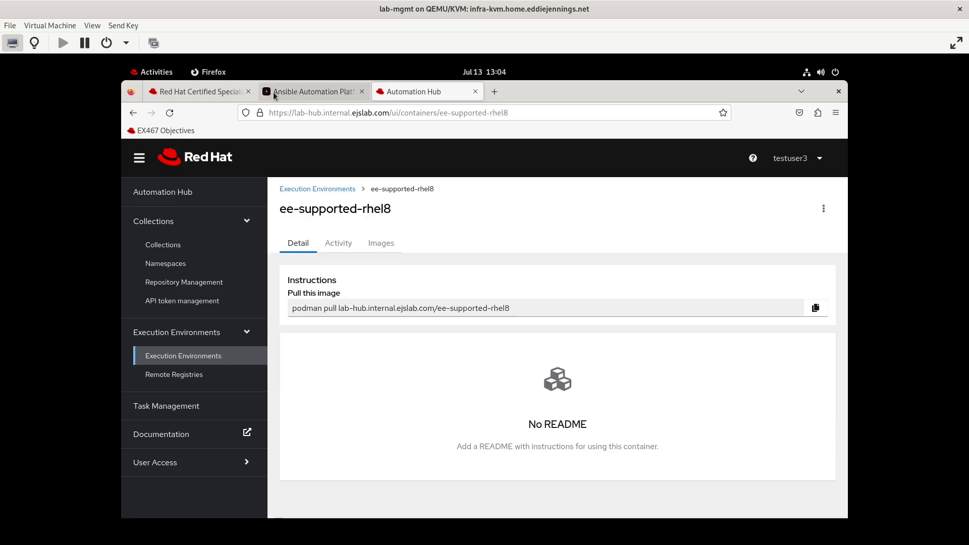
left_click(160, 74)
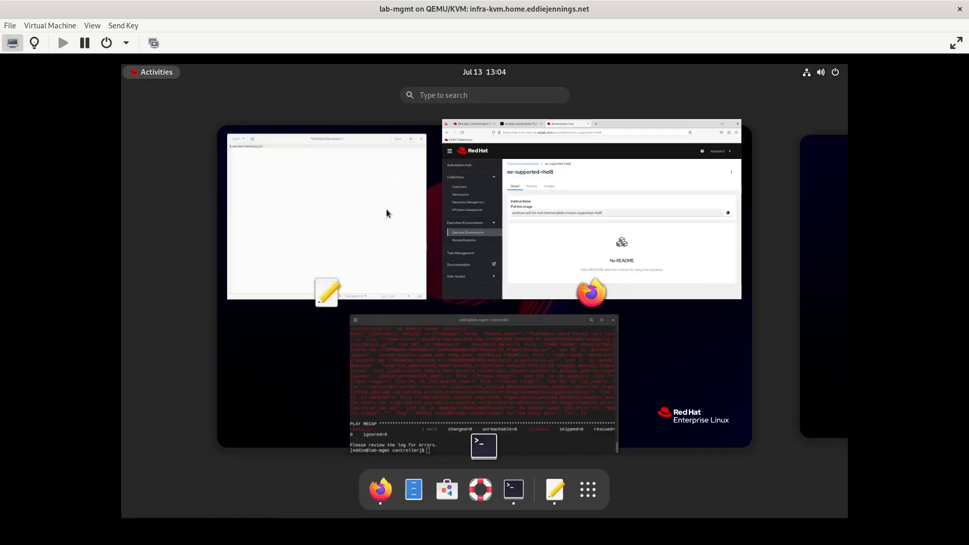
left_click(450, 354)
- Log podman in to the lab-hub.internal.ejslab.com registry
type("pod")
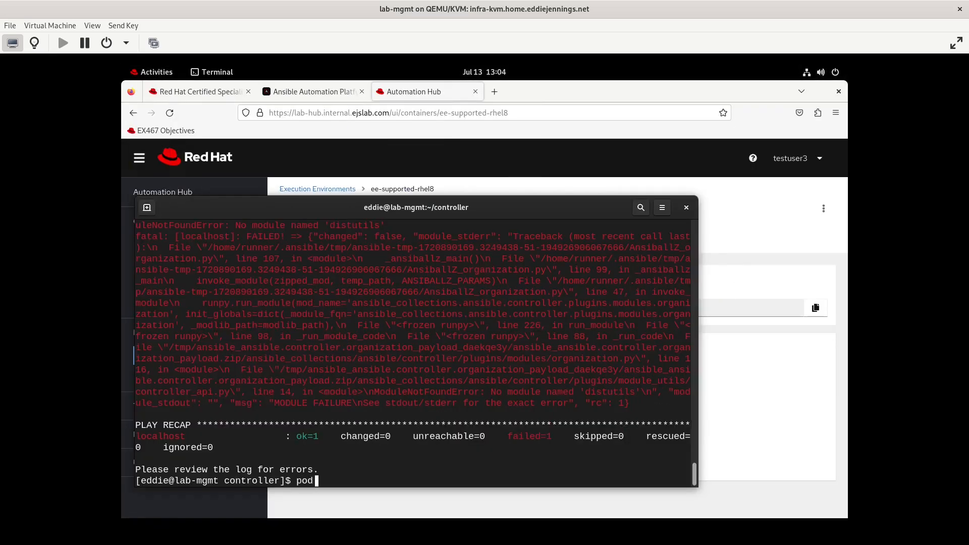
type("man login lab-hub.ejslab.com")
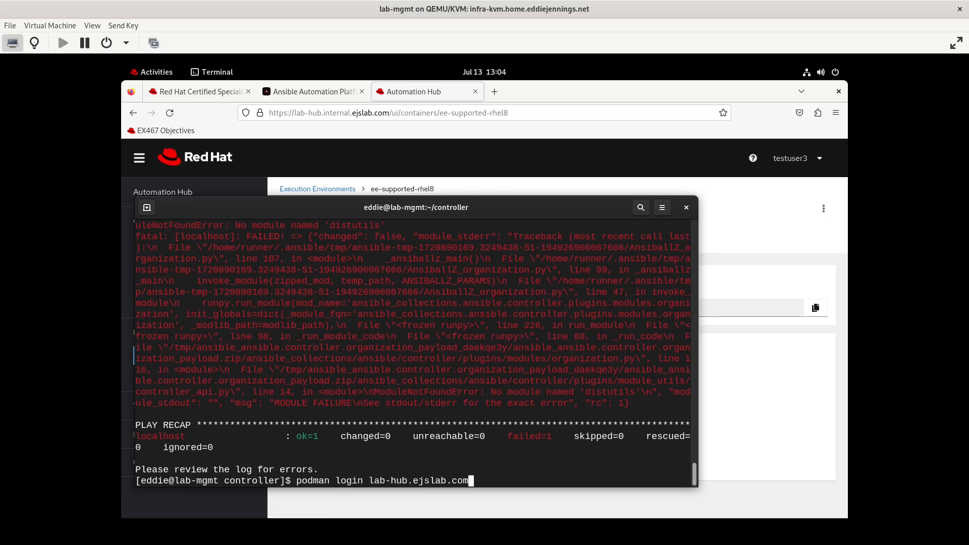
key("BackSpace")
key("BackSpace")
key("BackSpace")
key("BackSpace")
key("BackSpace")
key("BackSpace")
key("BackSpace")
key("BackSpace")
key("BackSpace")
key("BackSpace")
type("internal.ejslab.com")
key("Return")
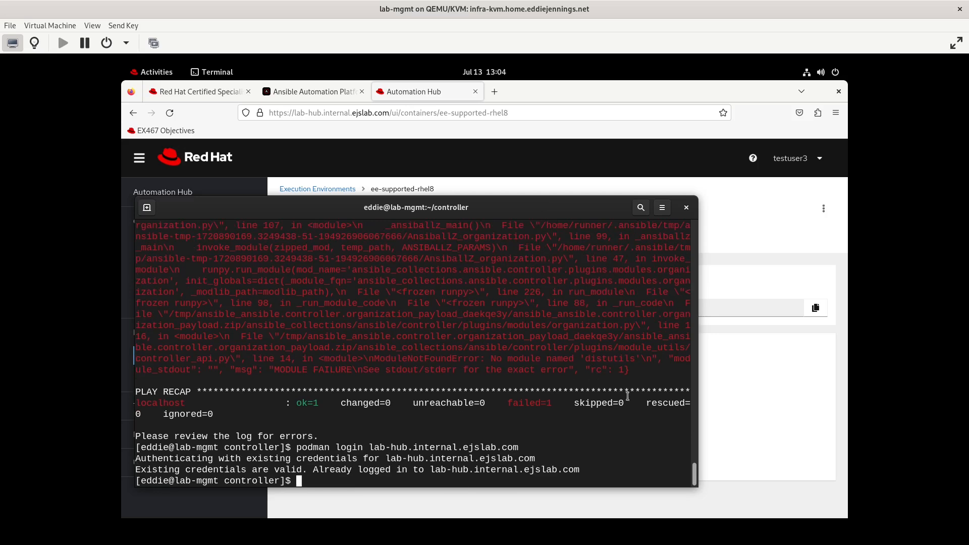
- Copy the ee-supported-rhel8 image path from the hub's podman pull command
left_click(780, 395)
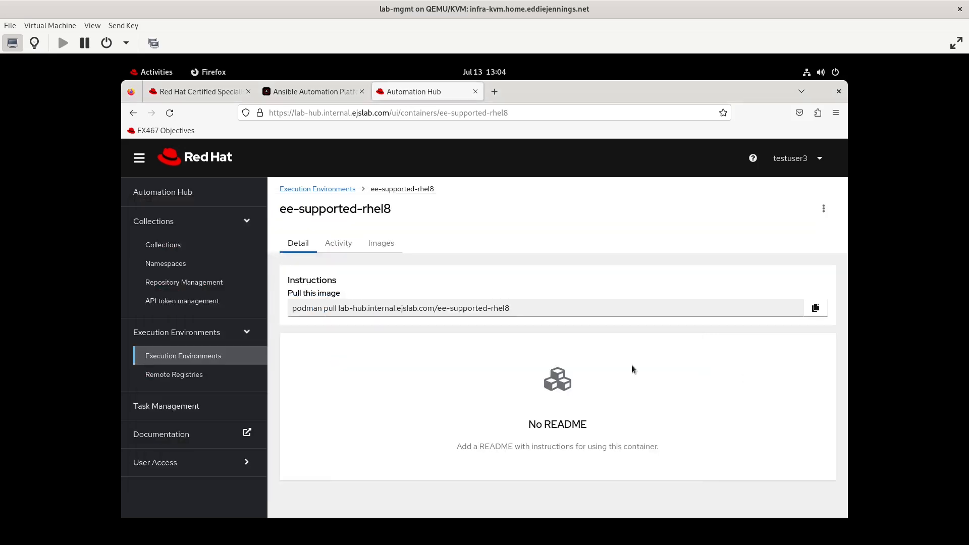
left_click_drag(339, 311, 534, 306)
key("ctrl+c")
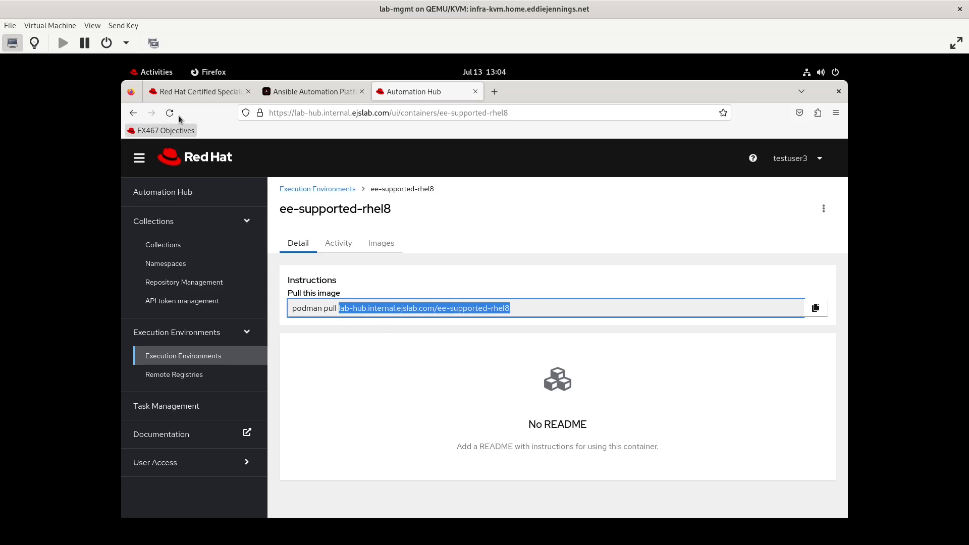
left_click(199, 92)
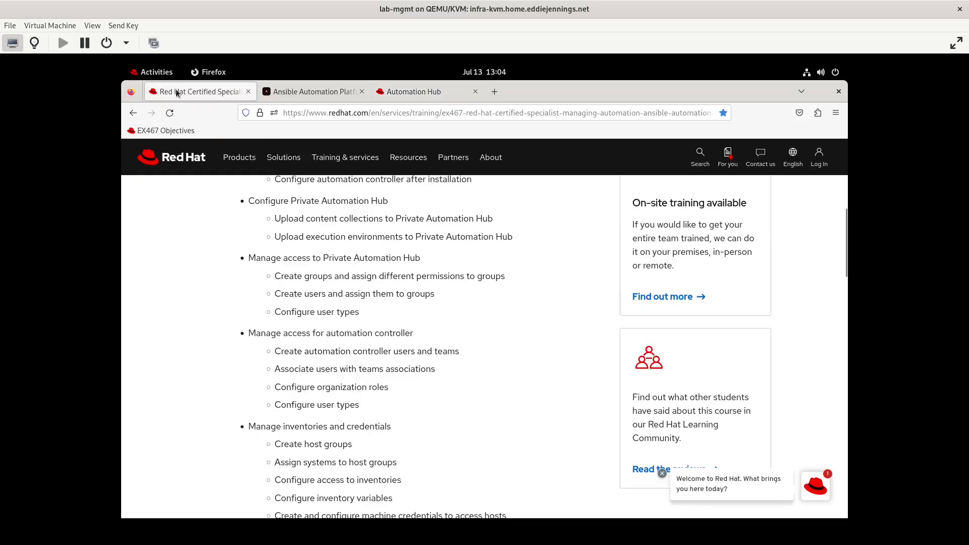
left_click(152, 72)
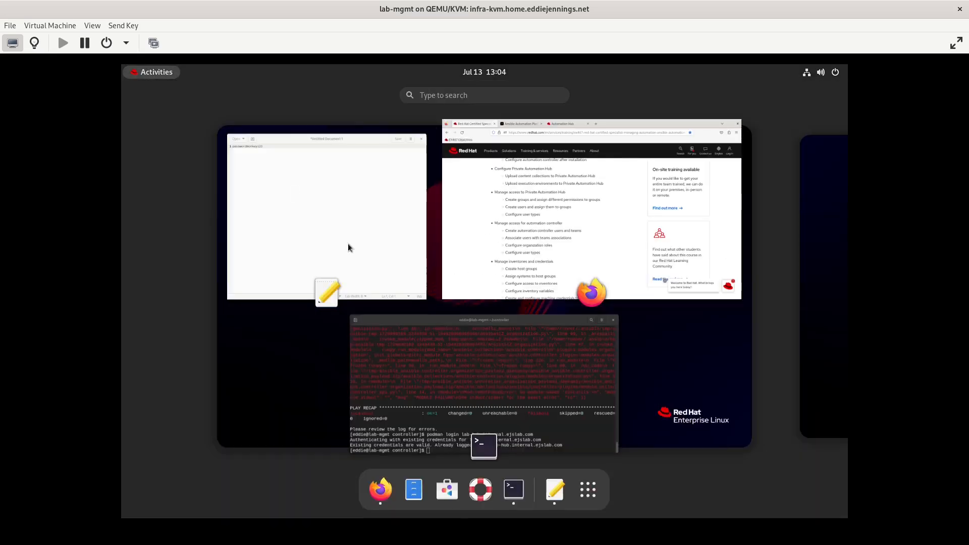
- Rerun org.yml with --eei set to the pasted ee-supported-rhel8 hub image path
left_click(439, 391)
key("Up")
key("Up")
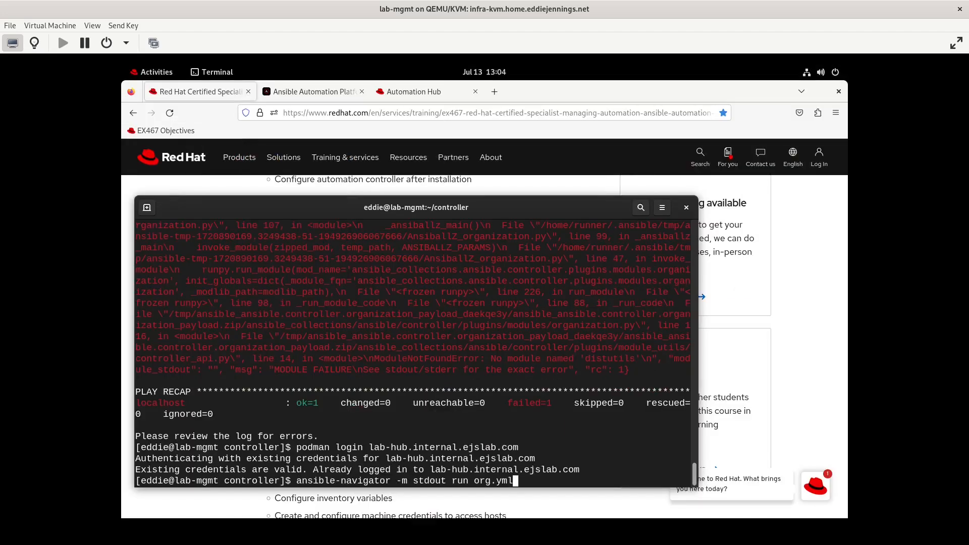
type("--eei")
key("ctrl+shift+v")
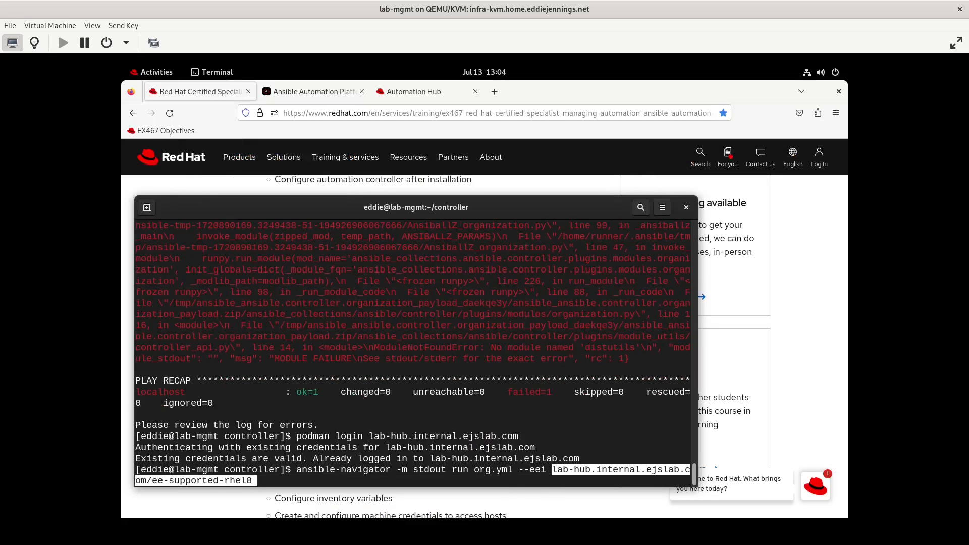
key("Return")
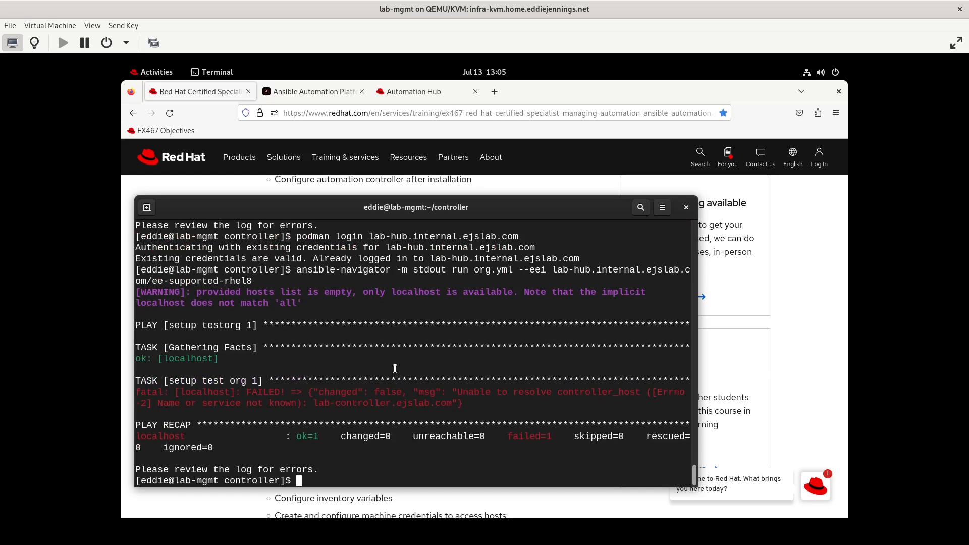
type("vi ")
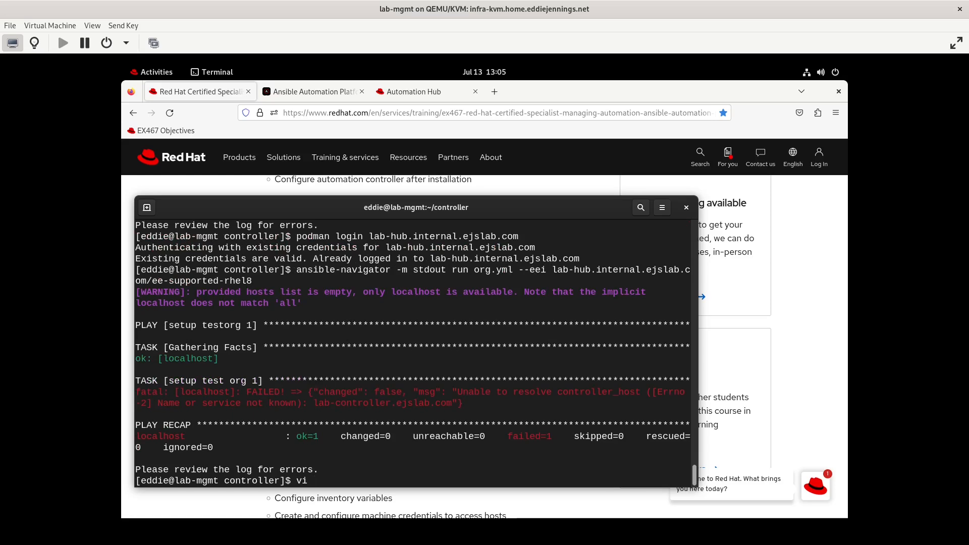
type("org.")
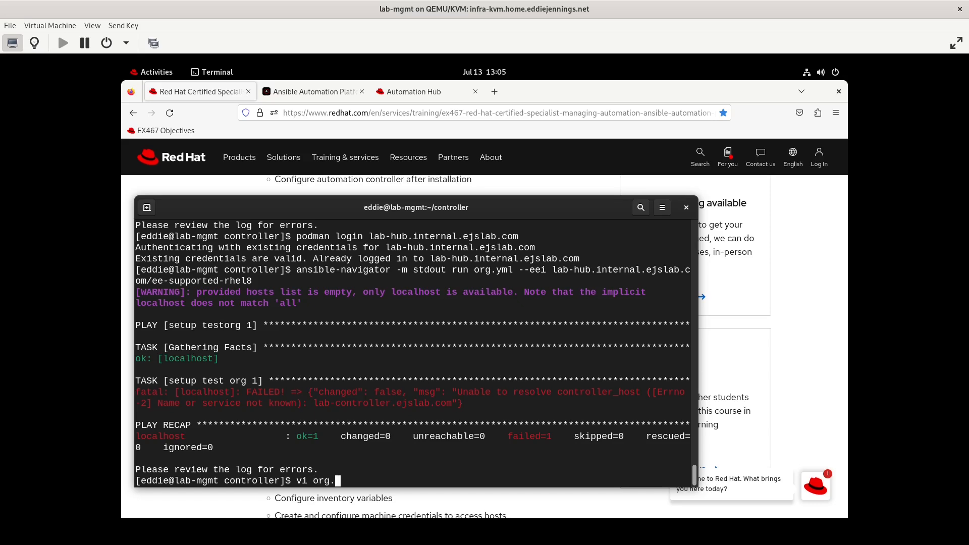
type("yml")
- Open org.yml and move to the controller_host line to point it at lab-controller.internal.ejslab.com
key("Return")
key("Up")
key("Up")
key("Up")
key("Up")
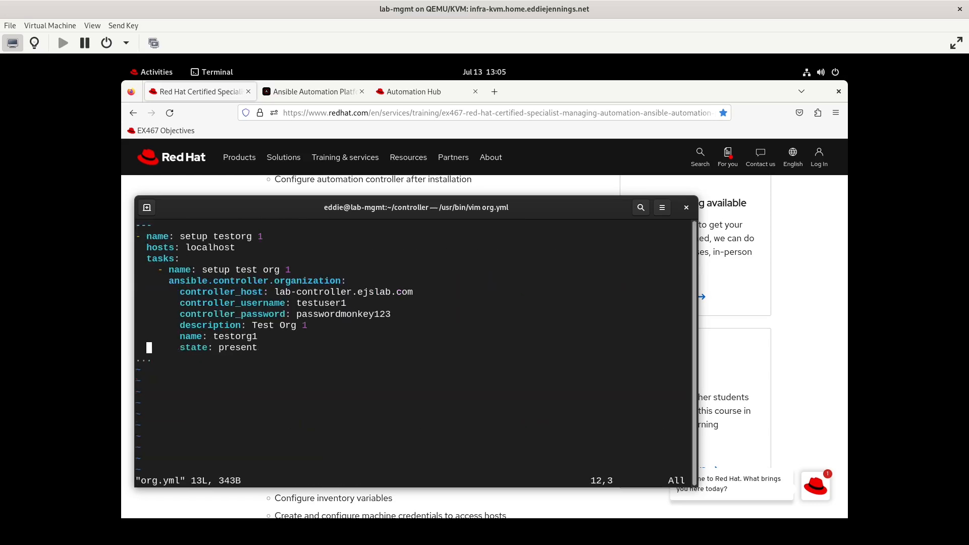
key("Up")
key("Up")
key("Up")
key("Right")
key("Right")
key("Right")
key("Right")
key("Right")
key("Right")
key("Right")
key("Right")
key("Right")
key("Right")
key("Right")
key("Right")
key("Right")
key("Right")
key("Right")
key("Right")
key("Right")
key("Right")
key("Right")
key("Right")
key("Right")
key("Right")
key("Right")
key("Right")
key("Right")
key("Right")
key("Right")
key("Right")
key("Right")
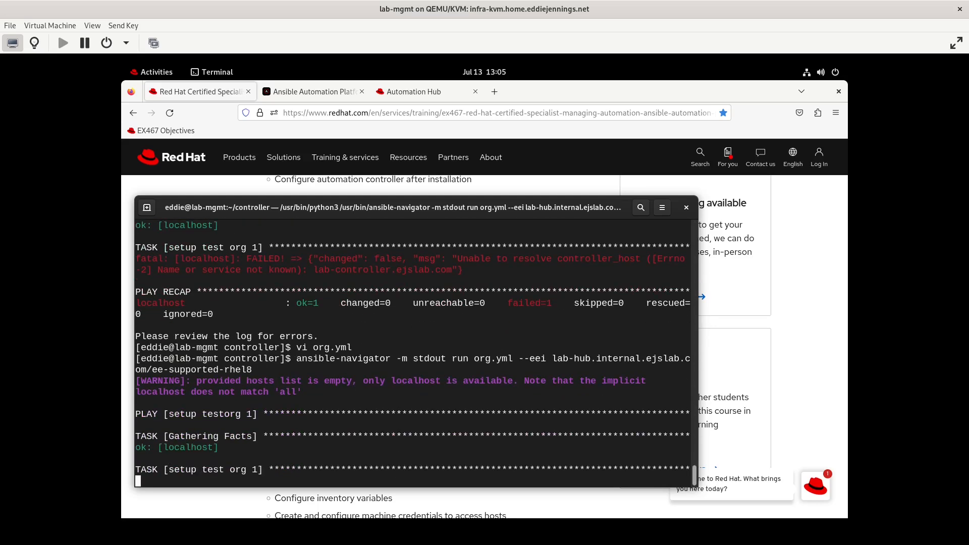
- Reopen org.yml in vi after the SSL certificate-verification failure
type("vi")
key("BackSpace")
key("BackSpace")
key("BackSpace")
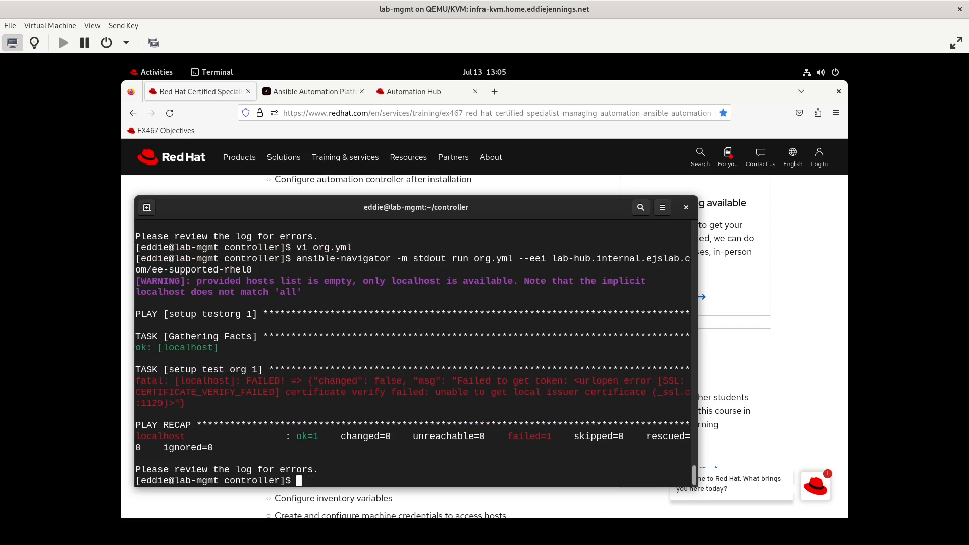
type("vi")
type("org.yml")
key("Return")
- Add 'validate_certs: false' below state: present and save org.yml with :wq
key("Down")
key("Down")
key("Down")
key("Down")
key("Down")
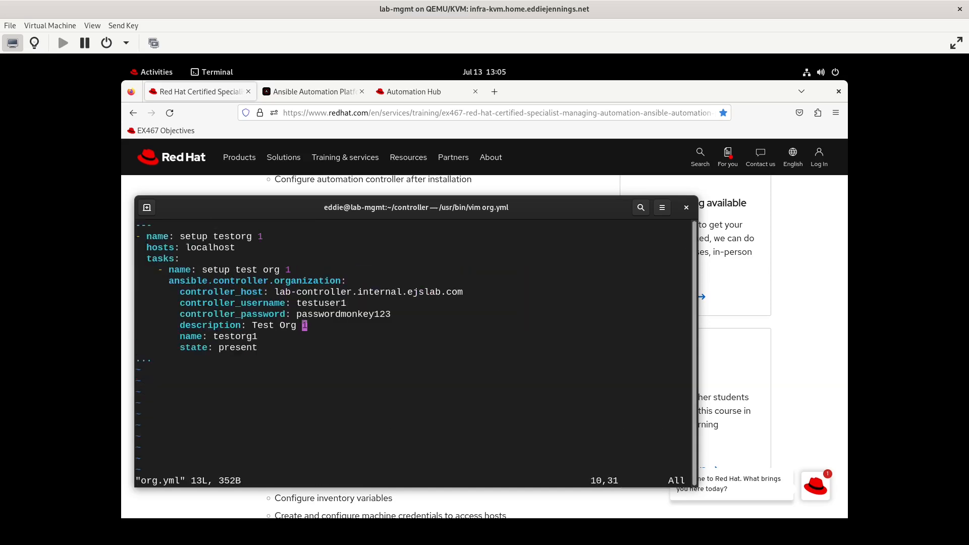
key("o")
key("BackSpace")
key("BackSpace")
type("val")
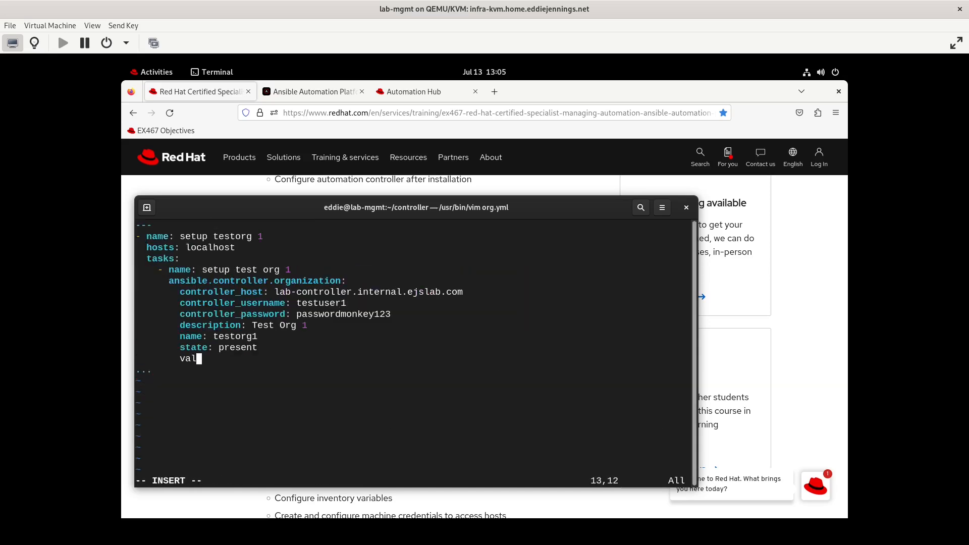
type("idate_certs: ")
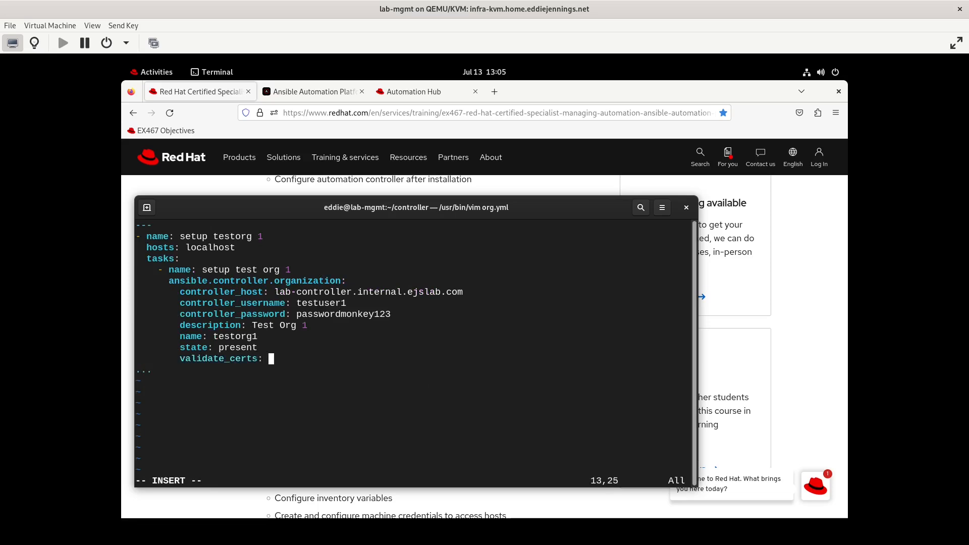
type("false")
key("Escape")
type(":wq")
key("Return")
type("vi org.yml")
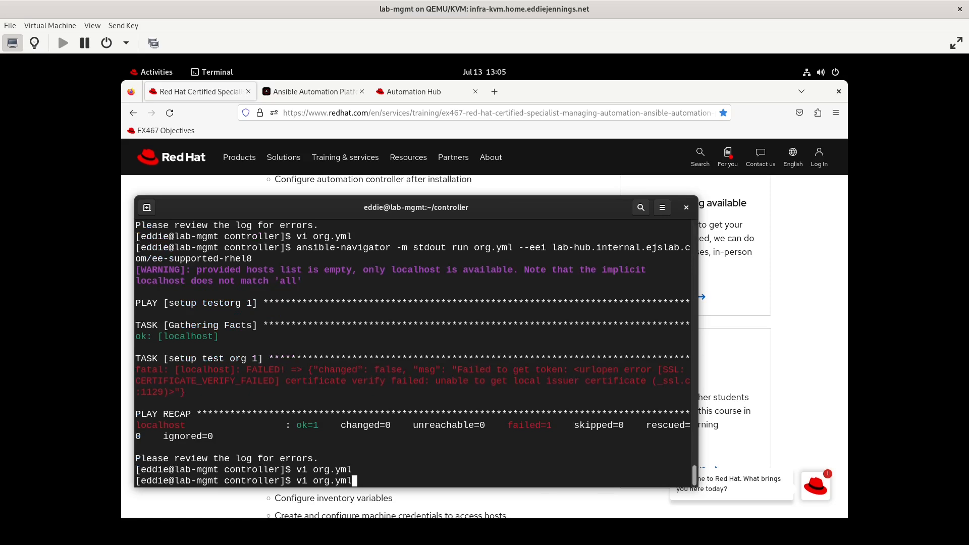
key("Up")
- Rerun the org.yml ansible-navigator command so setup test org 1 reports changed, failed=0
key("Return")
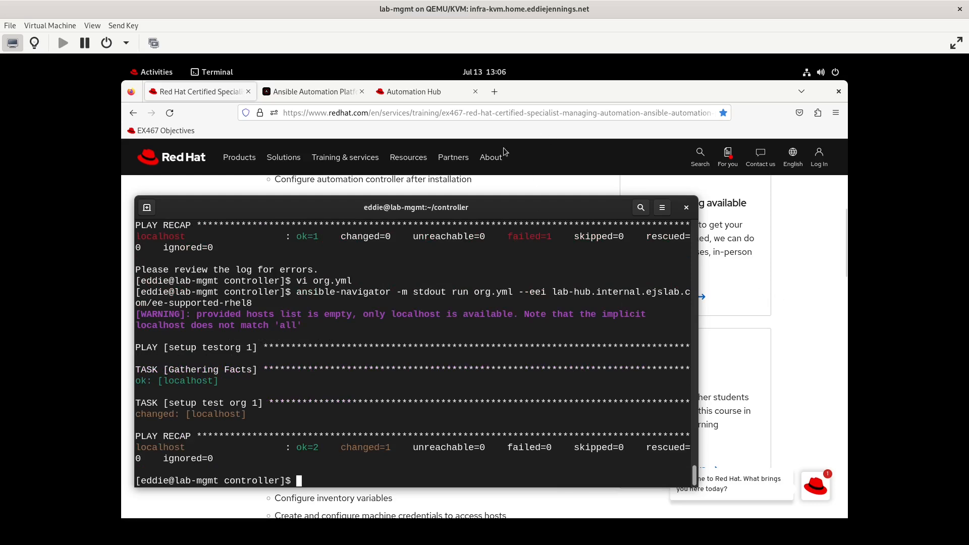
- Check the Organizations list in the platform UI, then log out of testuser3
left_click(325, 91)
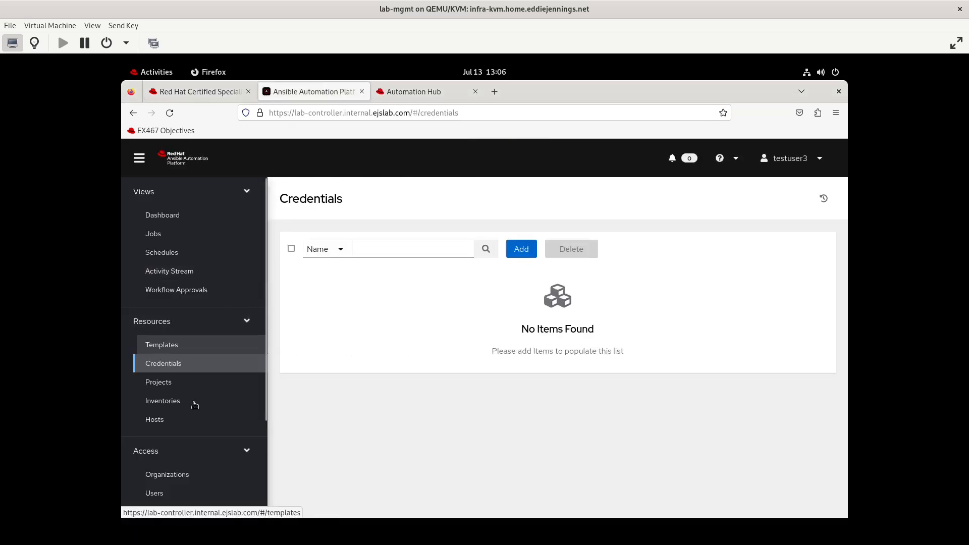
left_click(173, 476)
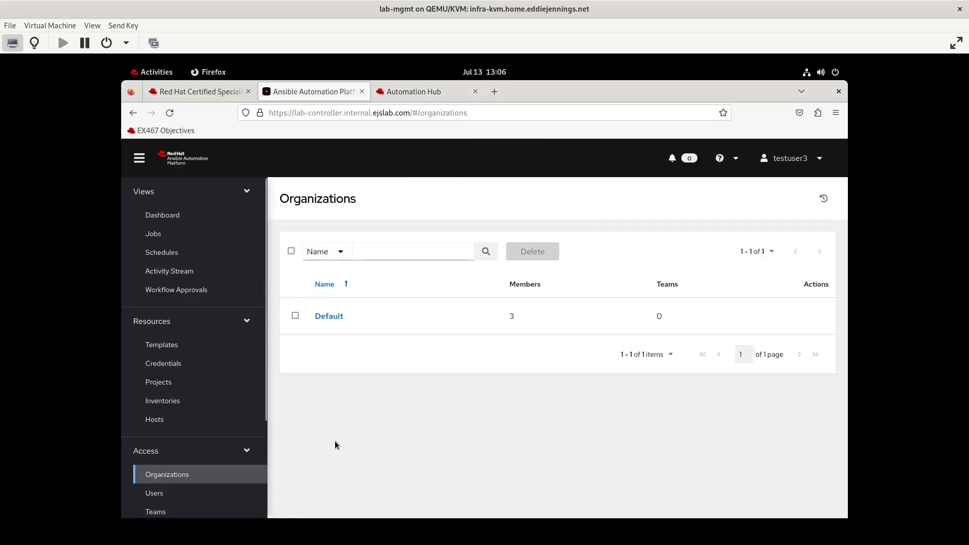
left_click(809, 158)
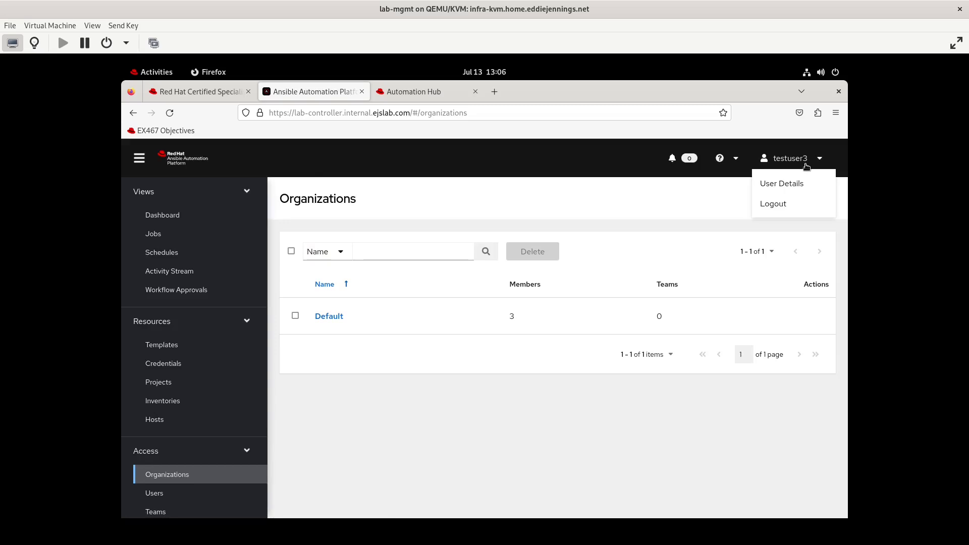
left_click(789, 204)
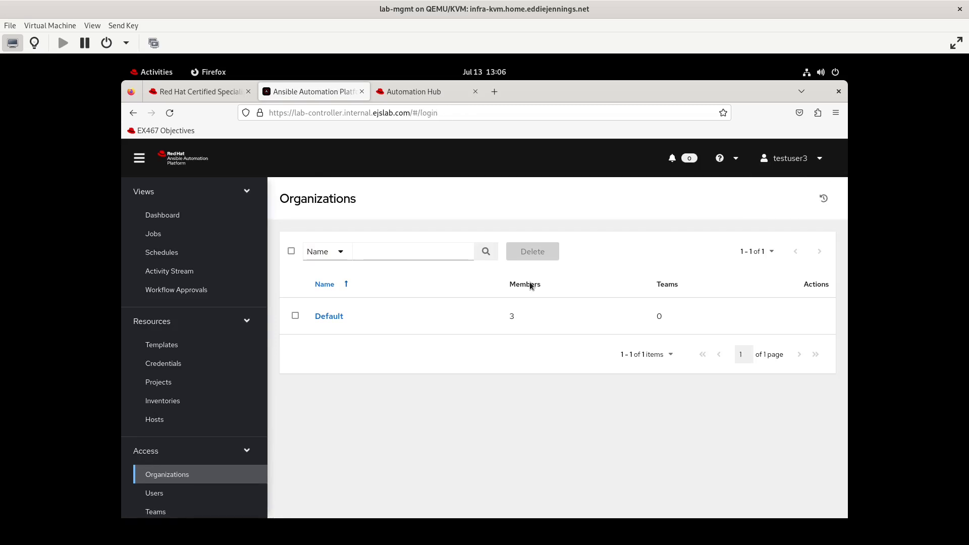
- Log back in as testuser1 with that account's password
type("testuser1")
key("Tab")
type("****")
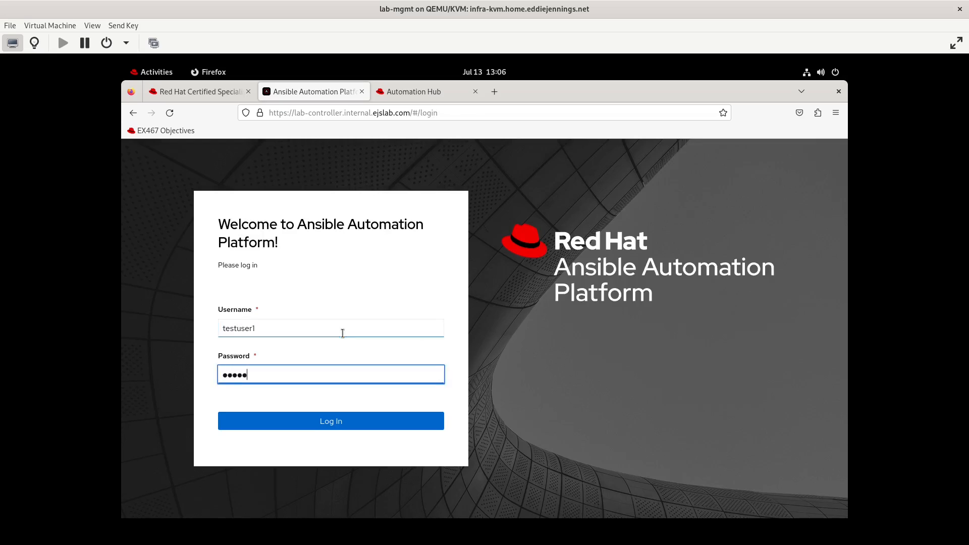
key("Return")
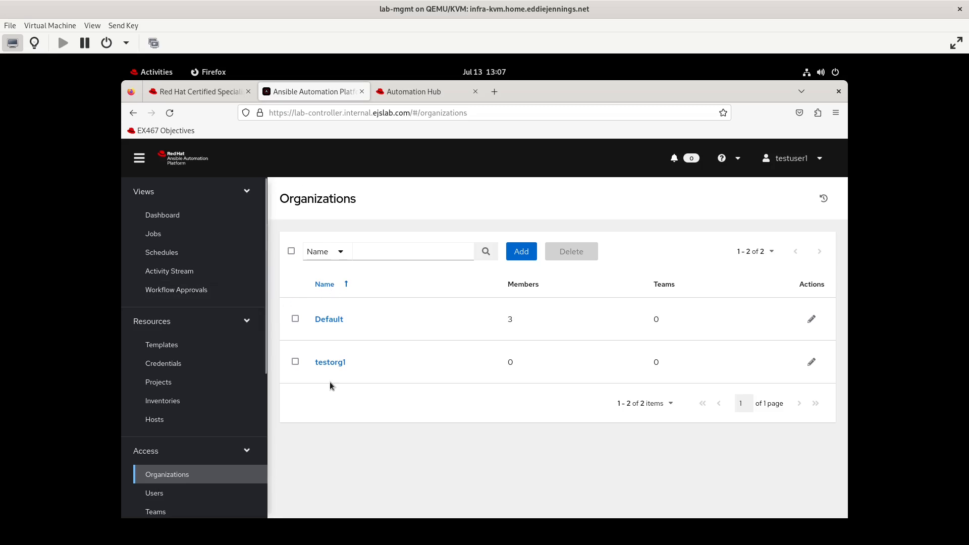
- Glance at the EX467 objectives page in the browser, then return to the platform UI
left_click(164, 74)
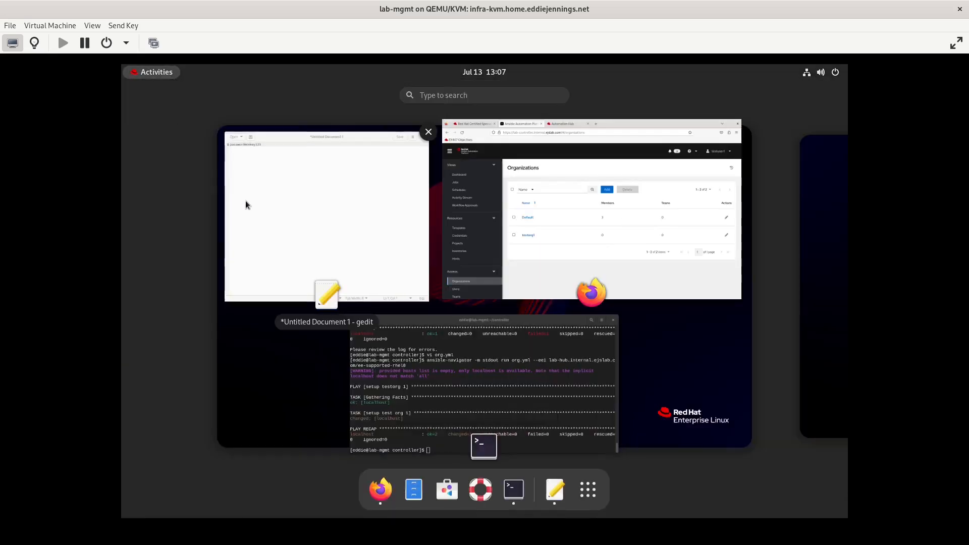
left_click(601, 247)
left_click(197, 92)
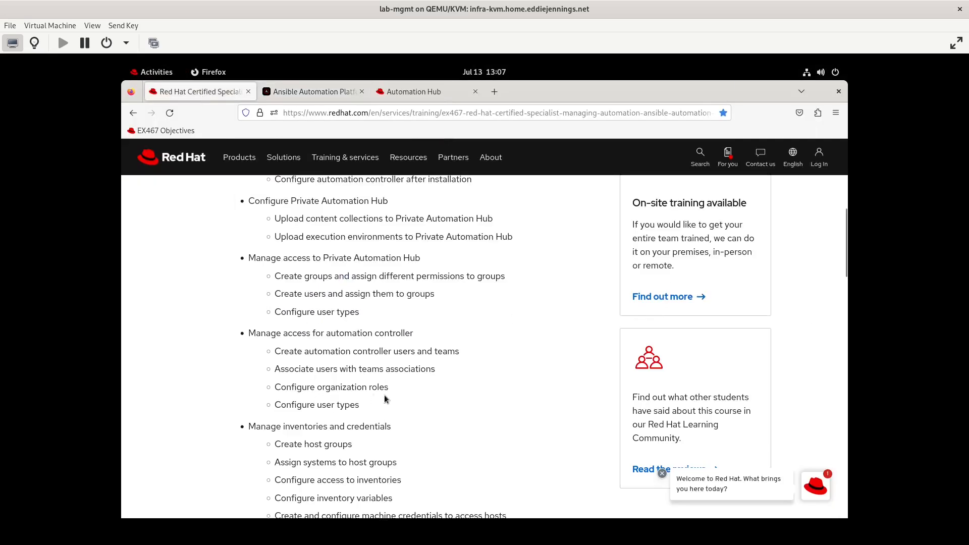
left_click(324, 91)
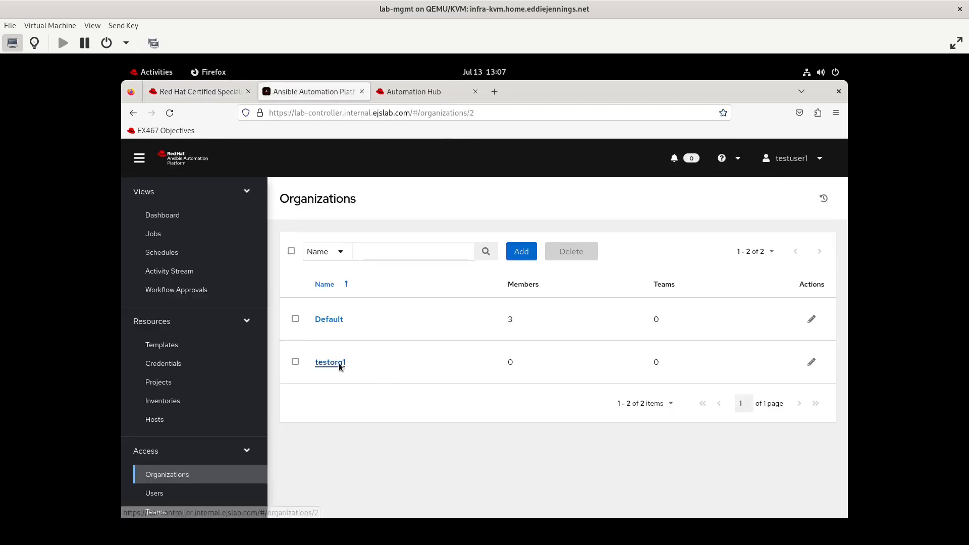
- Open testorg1 and review its Access list of three users and their roles
left_click(339, 364)
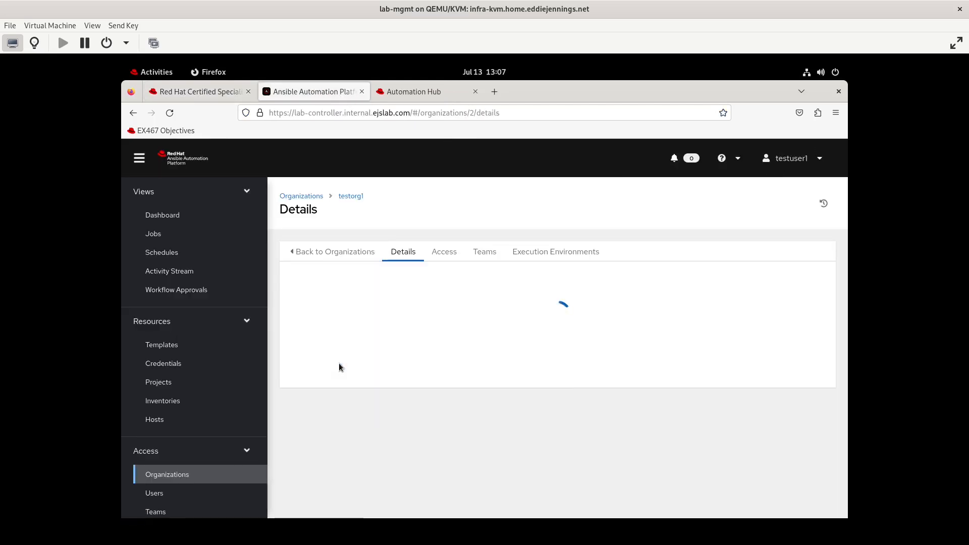
left_click(448, 260)
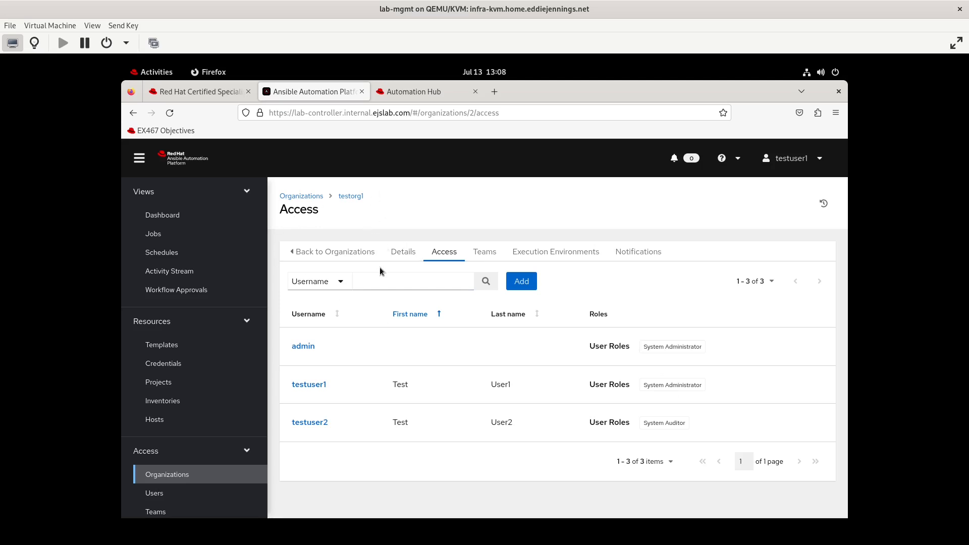
left_click(309, 197)
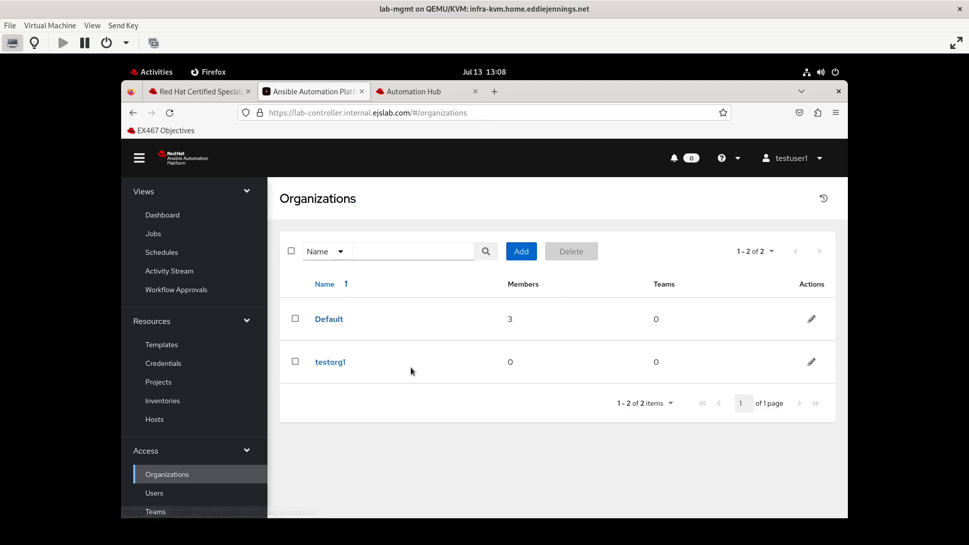
left_click(341, 364)
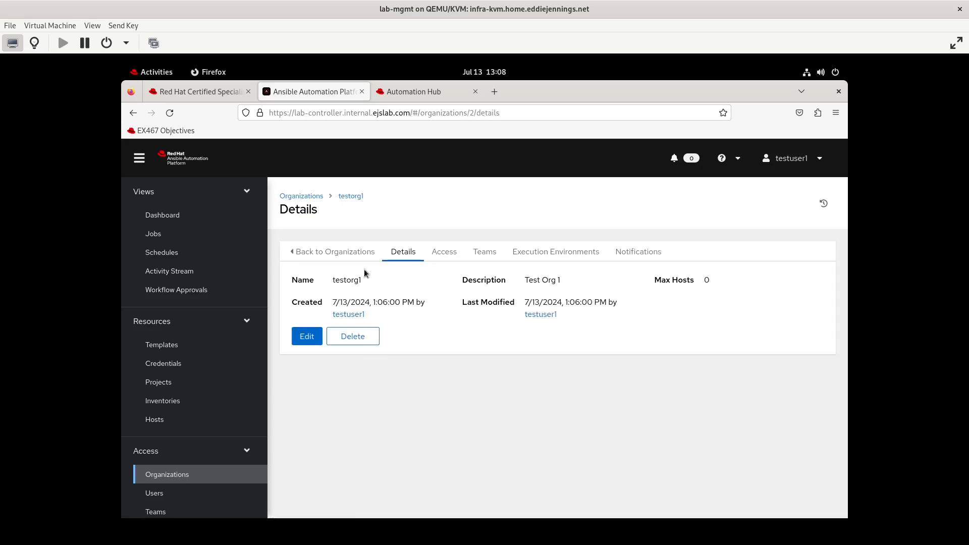
left_click(444, 252)
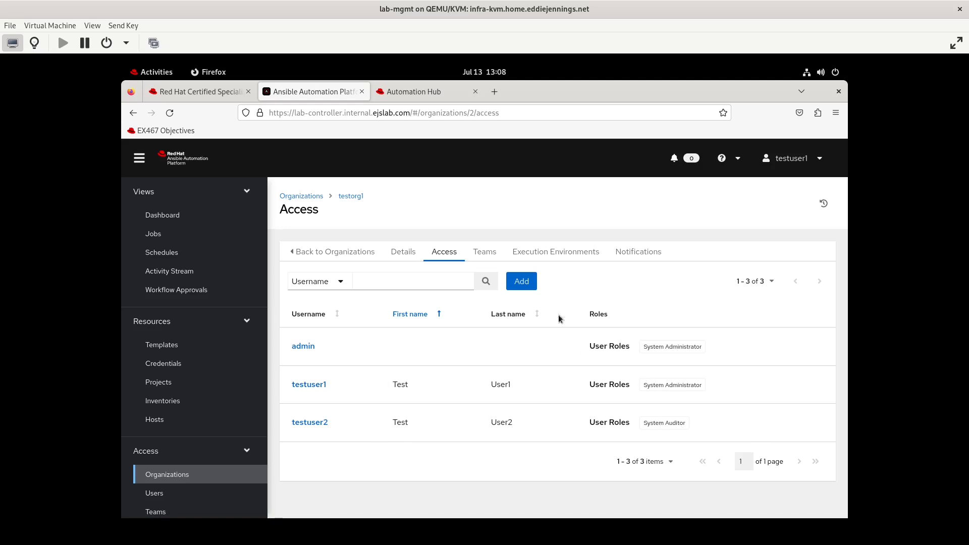
- Grant testuser3 the Auditor role on testorg1 through the Add User Roles wizard and save it
left_click(526, 282)
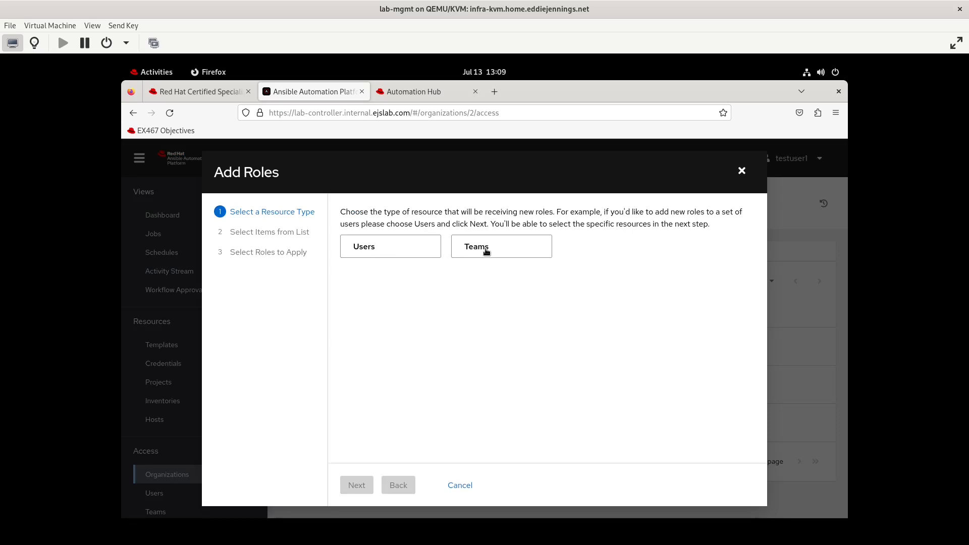
left_click(391, 247)
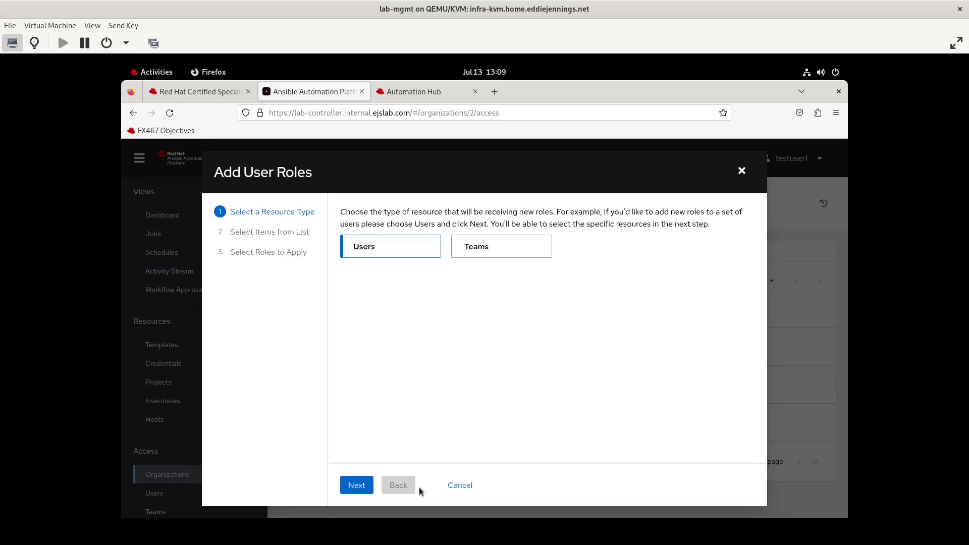
left_click(363, 483)
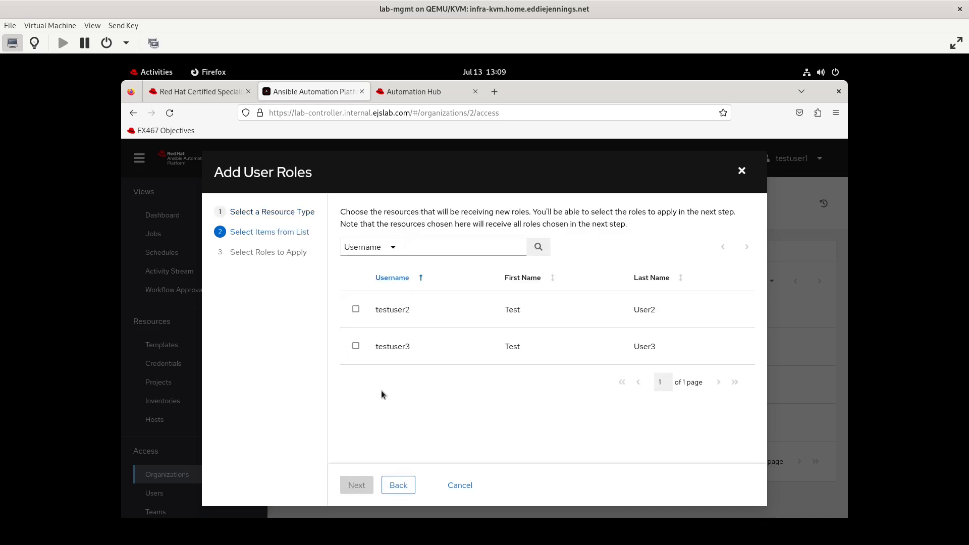
left_click(356, 347)
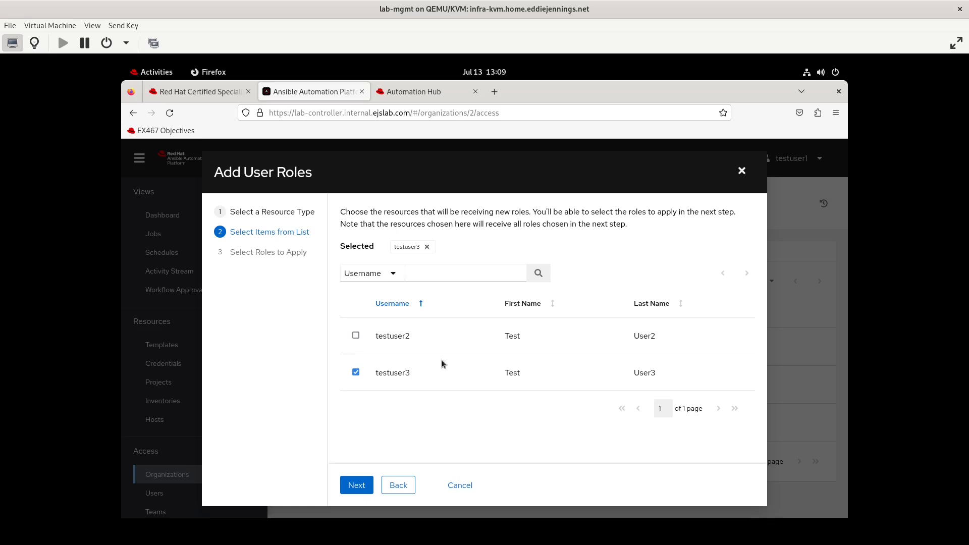
left_click(356, 485)
scroll(530, 410, "down", 3)
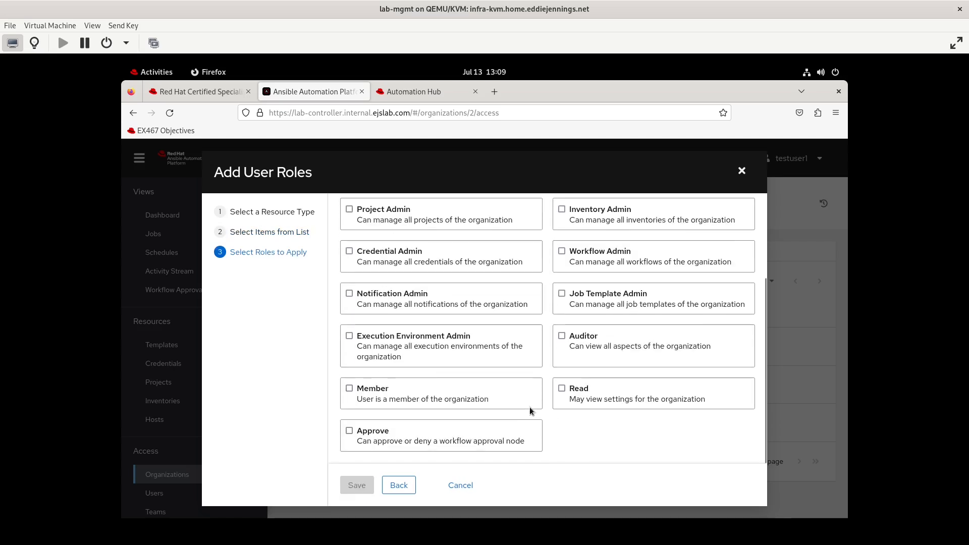
scroll(530, 408, "up", 3)
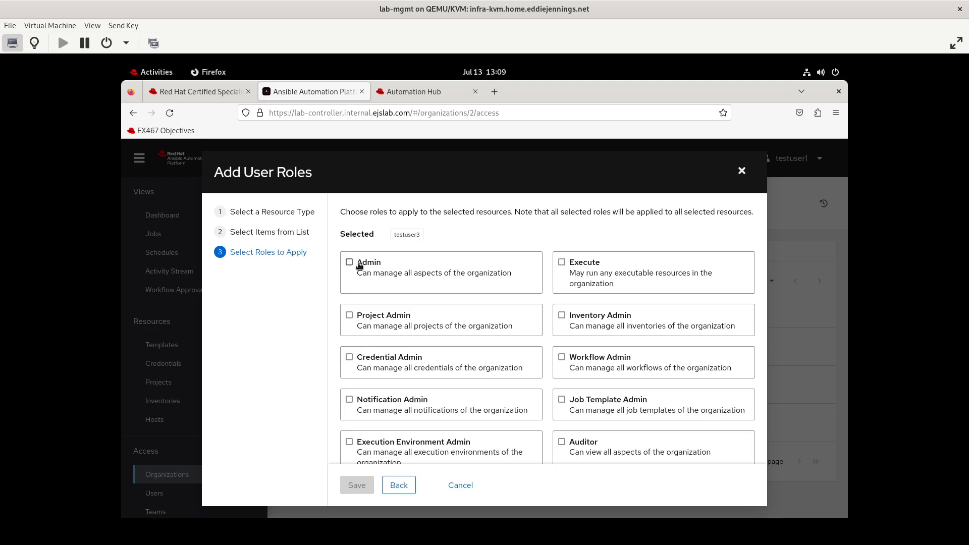
scroll(524, 376, "down", 3)
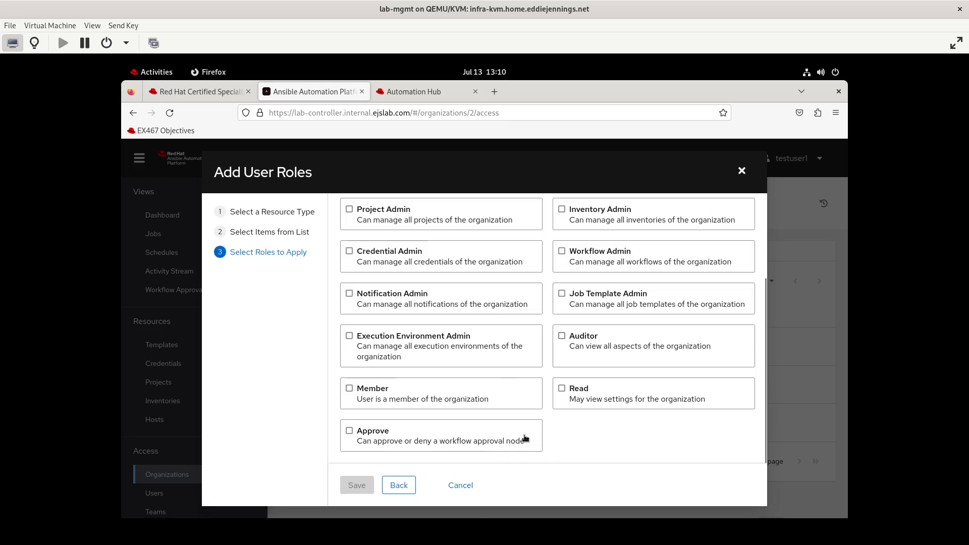
left_click(561, 337)
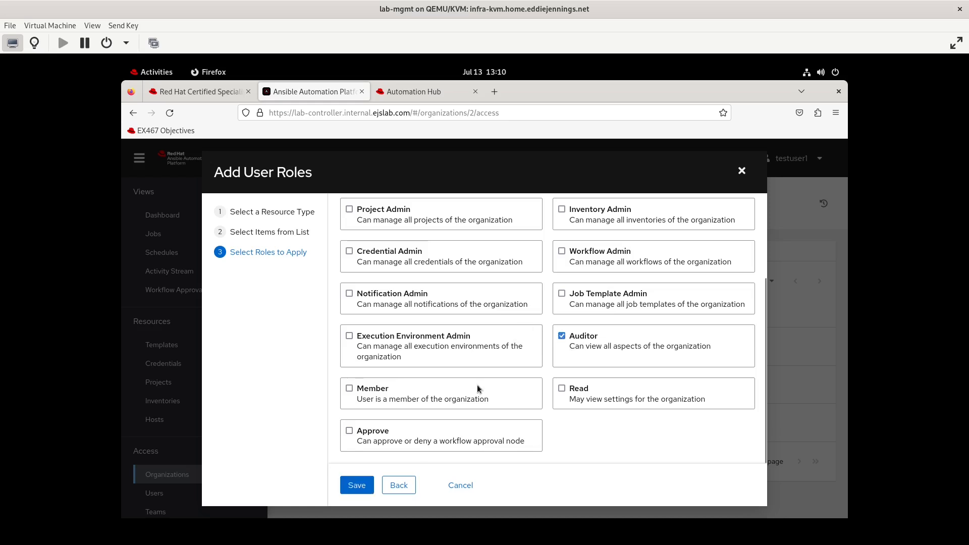
left_click(361, 485)
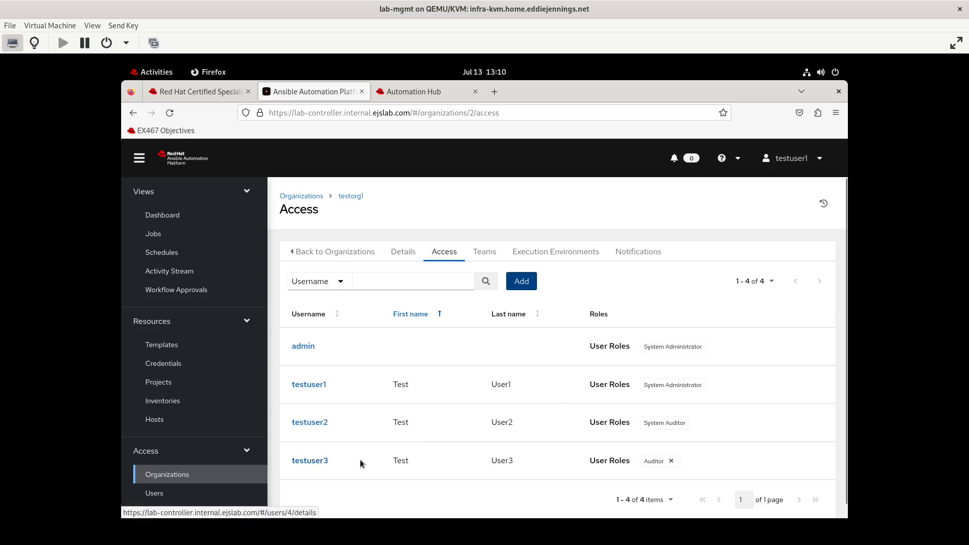
- Sign out of testuser1 and log in as testuser3 with that account's password
left_click(818, 158)
left_click(784, 205)
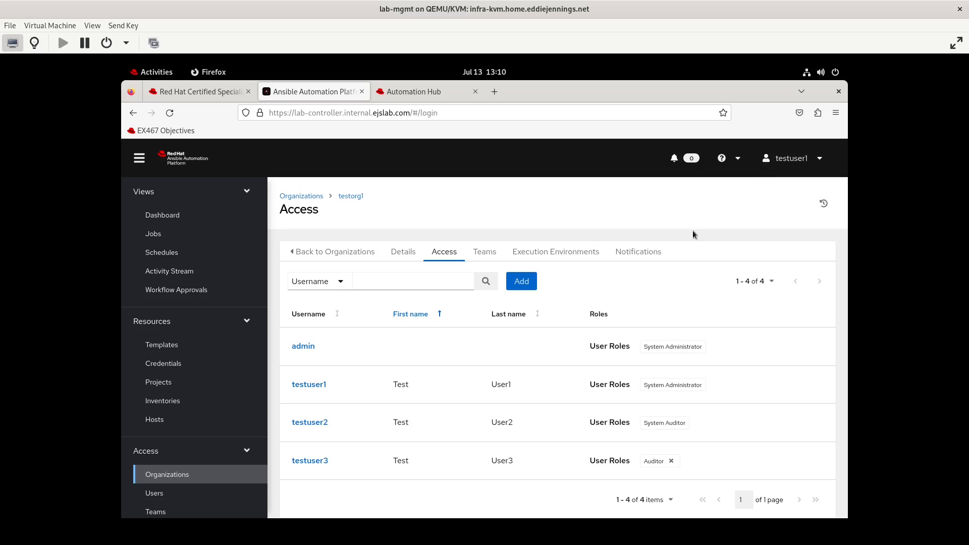
type("testuser3")
key("Tab")
type("*****************")
key("Return")
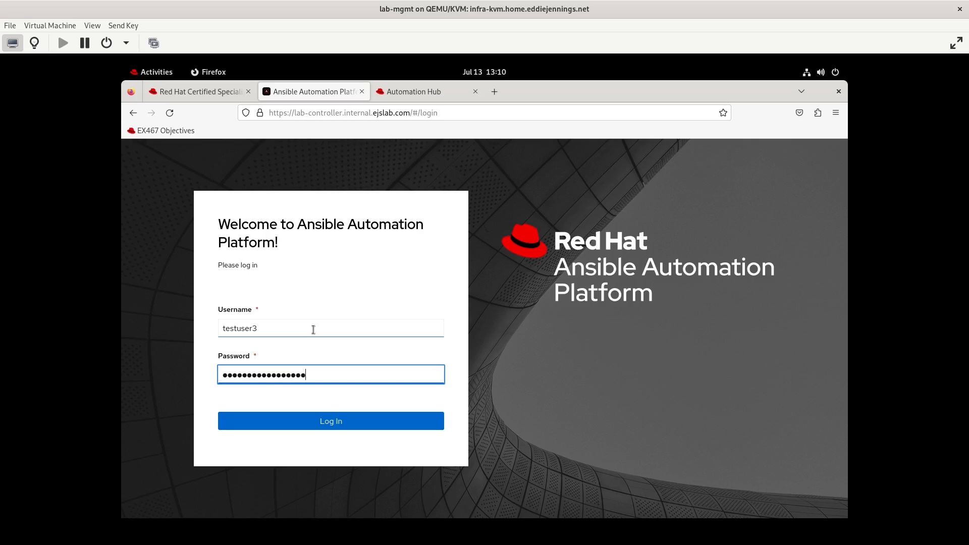
- Open testorg1, glance at the objectives and Automation Hub tabs, then open the Credentials list
left_click(339, 354)
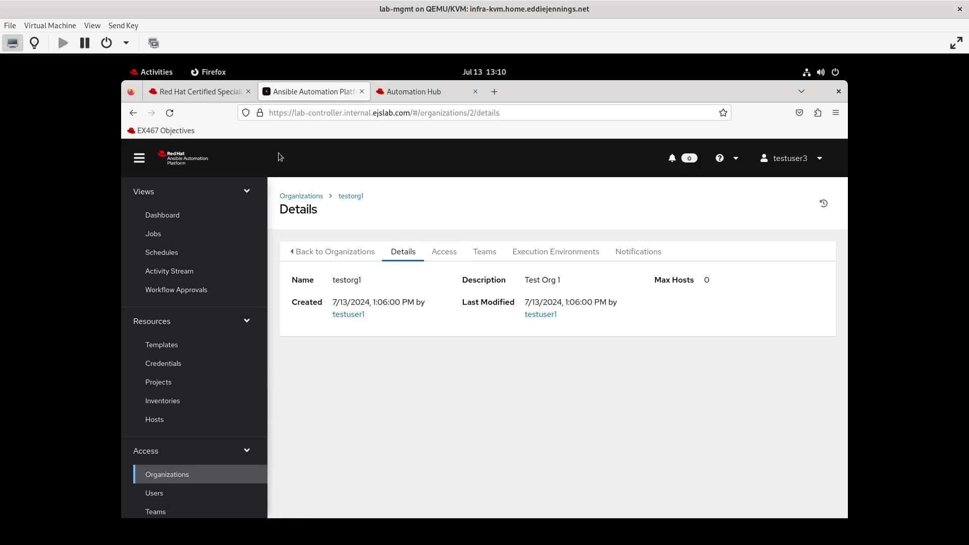
left_click(182, 93)
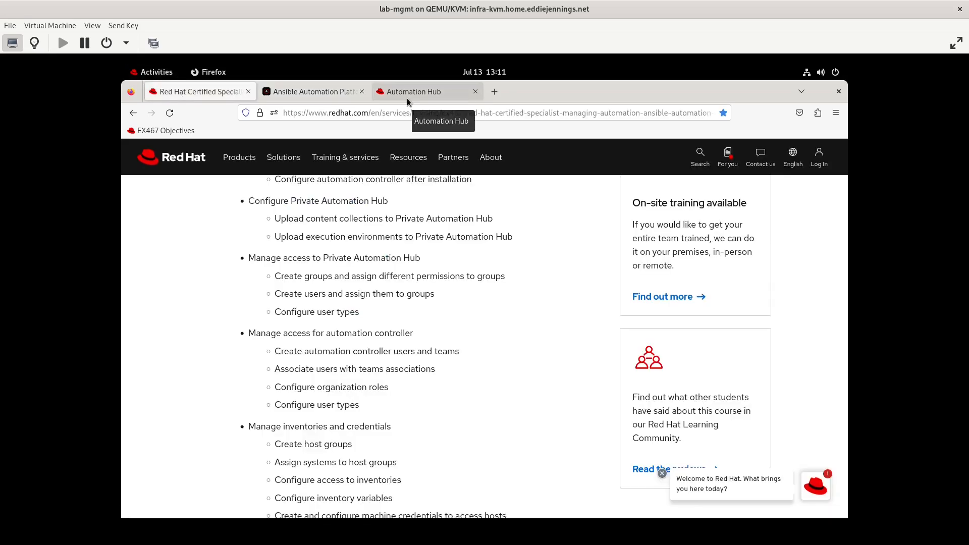
left_click(408, 96)
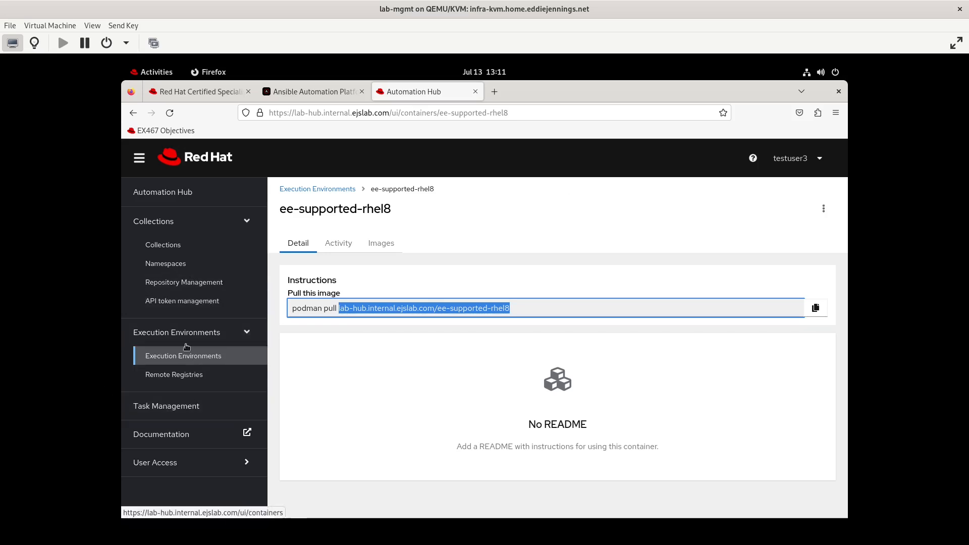
left_click(165, 363)
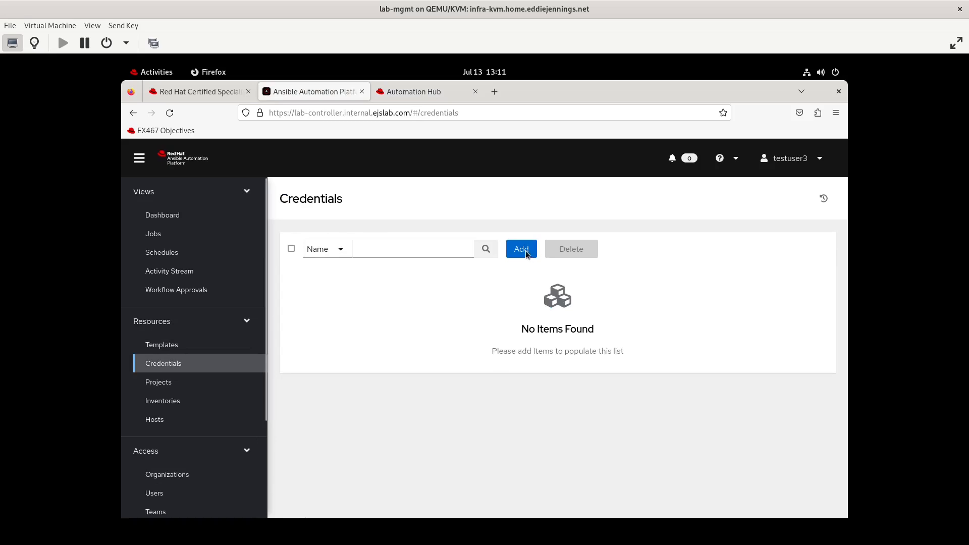
- Start a new Machine credential named mycred1 with username asdf
left_click(527, 251)
left_click(369, 281)
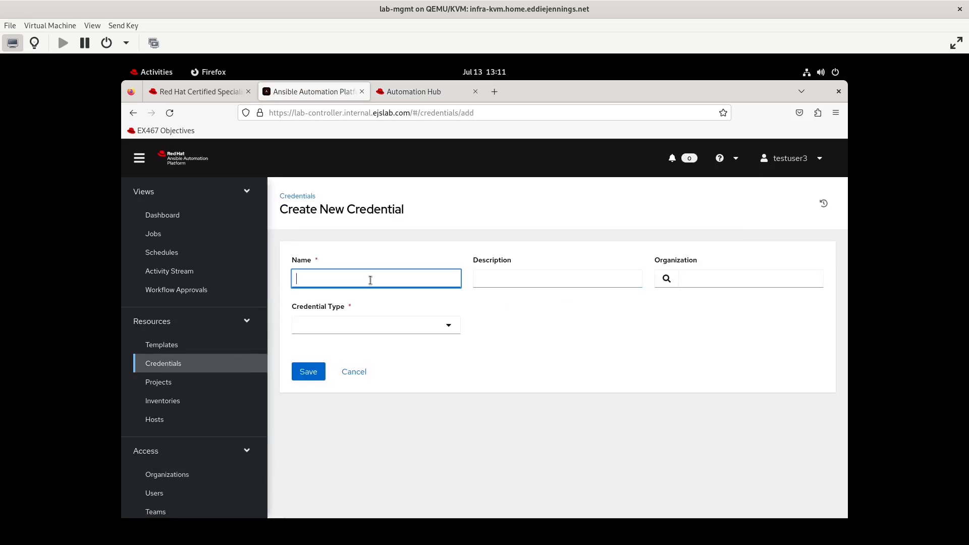
type("mycred1")
left_click(445, 325)
scroll(453, 376, "down", 5)
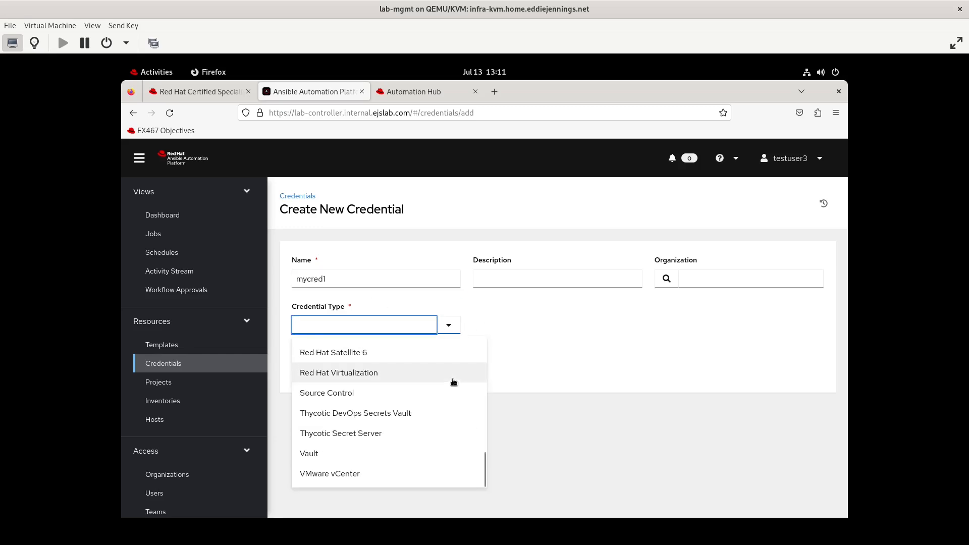
right_click(378, 462)
left_click(336, 328)
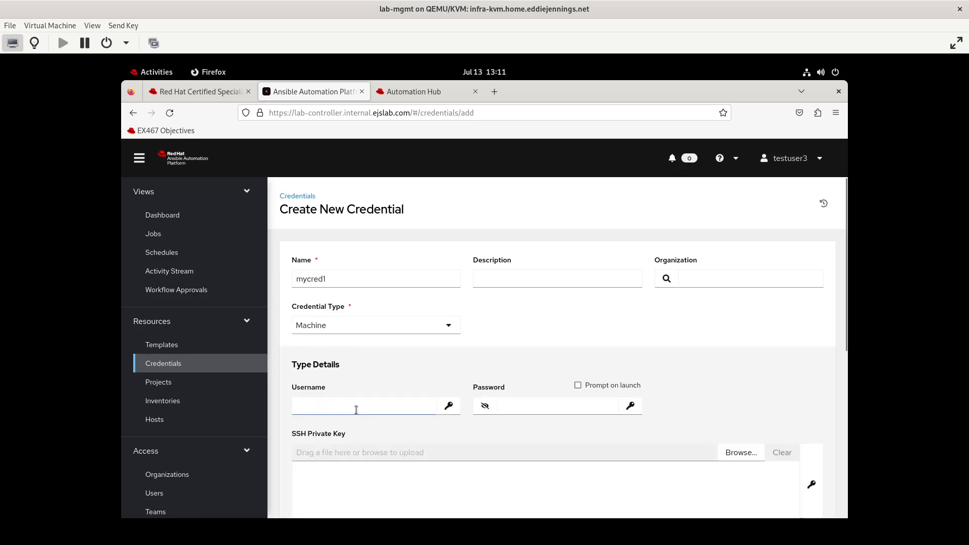
left_click(356, 409)
type("asd")
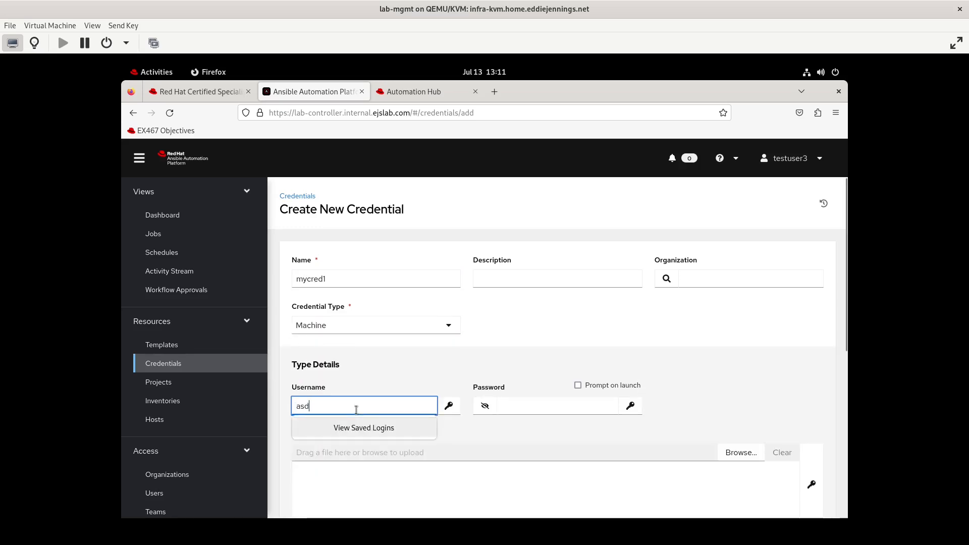
type("f")
- Enter its password, leave the organization unset, save mycred1 and return to Credentials
left_click(558, 407)
left_click(667, 277)
left_click(746, 225)
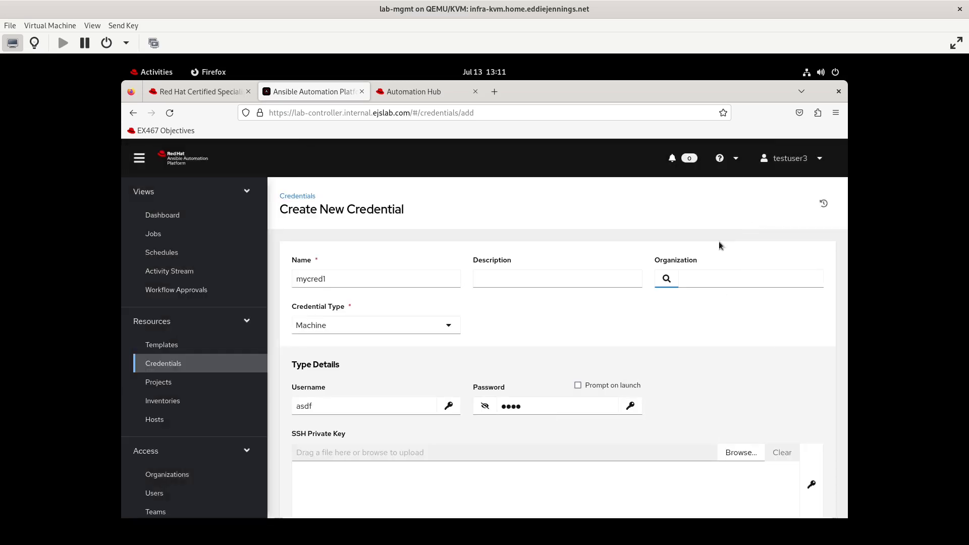
scroll(498, 358, "down", 5)
left_click(317, 486)
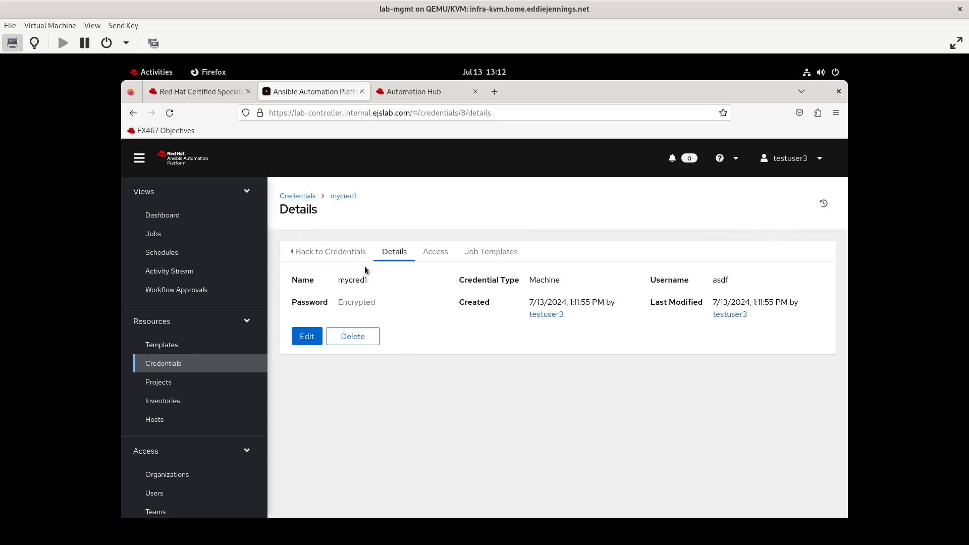
left_click(318, 251)
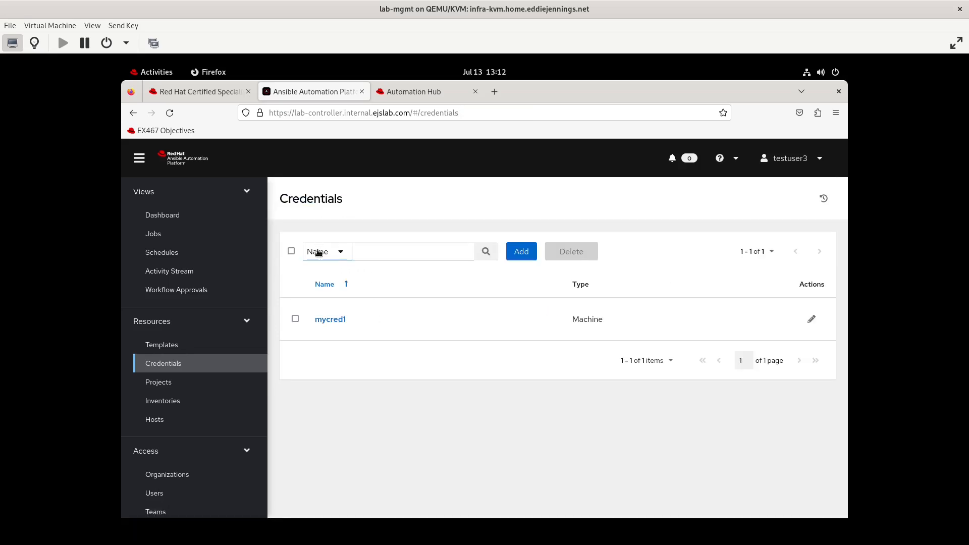
- Start a second credential, mycred2, with testorg1 as its organization
left_click(522, 251)
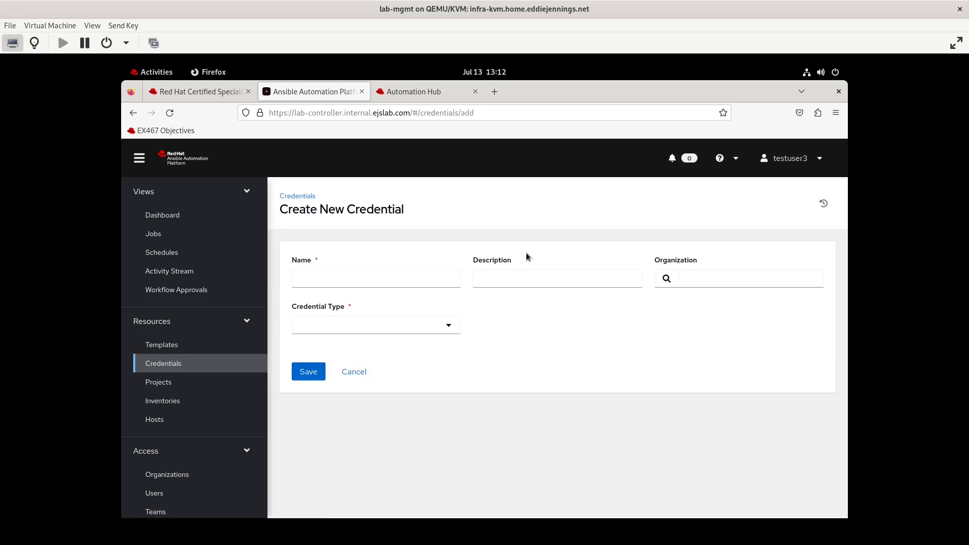
left_click(373, 277)
type("mycred2")
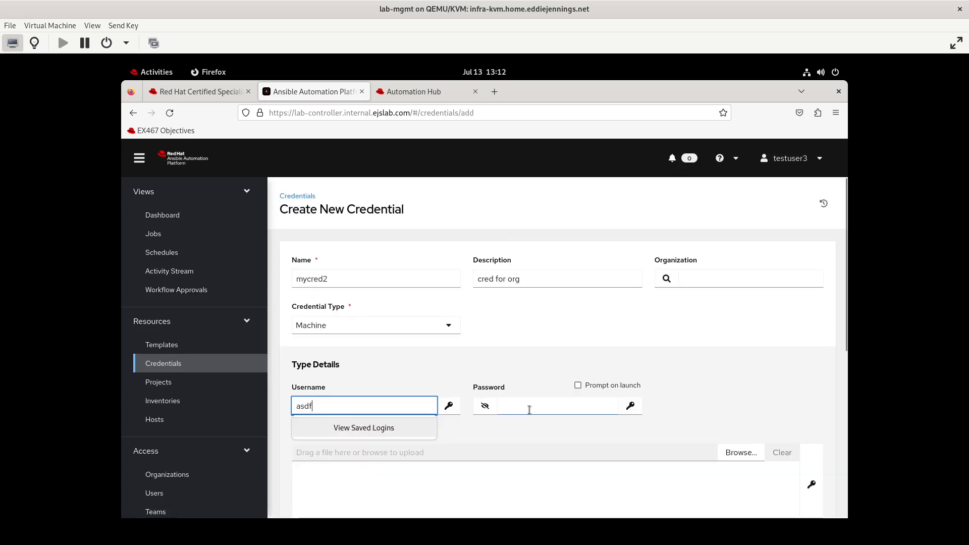
left_click(527, 406)
left_click(667, 279)
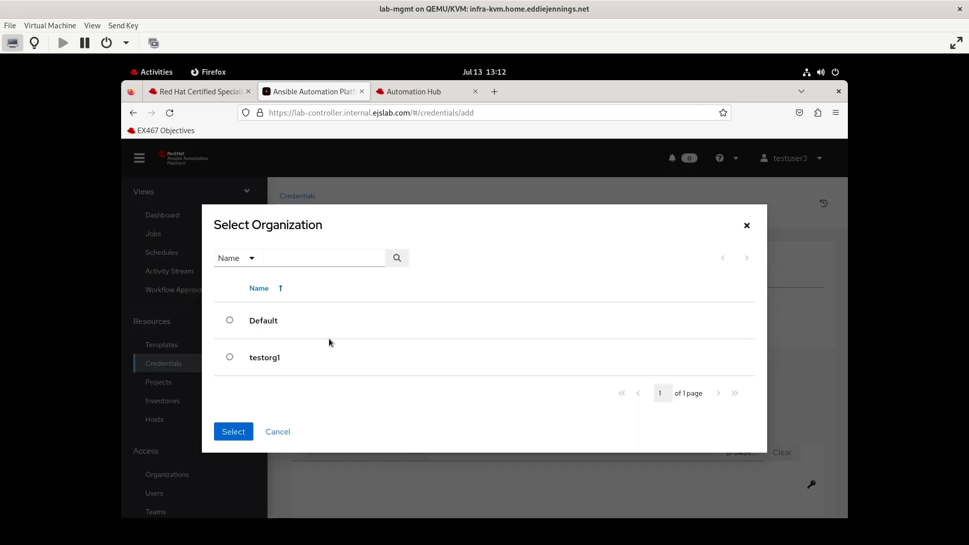
left_click(230, 357)
left_click(230, 443)
scroll(308, 477, "down", 5)
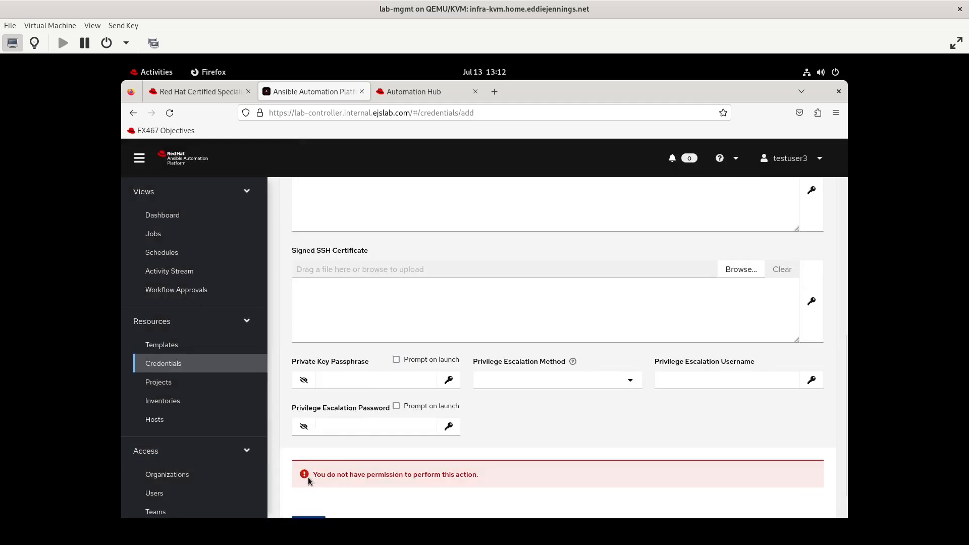
scroll(583, 335, "up", 5)
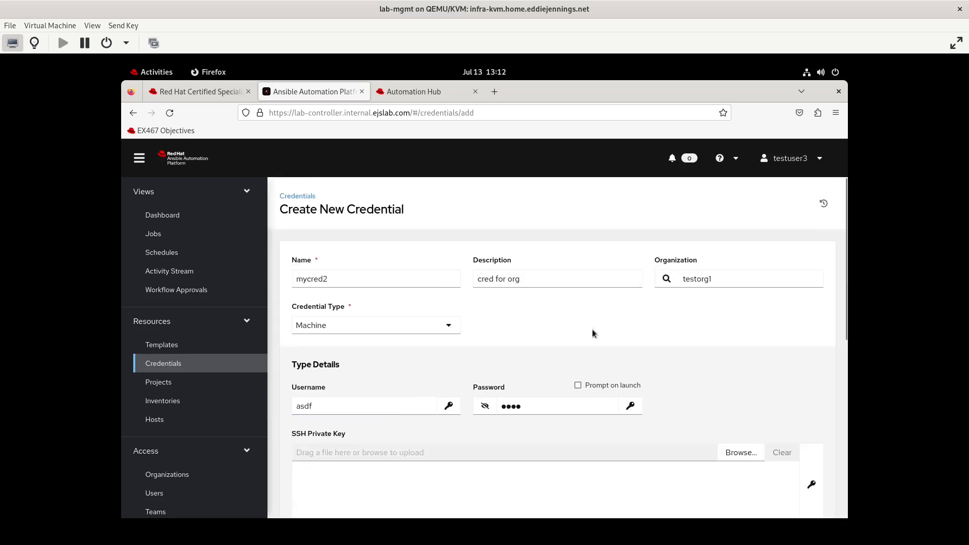
- Switch its organization to Default and try to save, which fails with a permission error
left_click(666, 280)
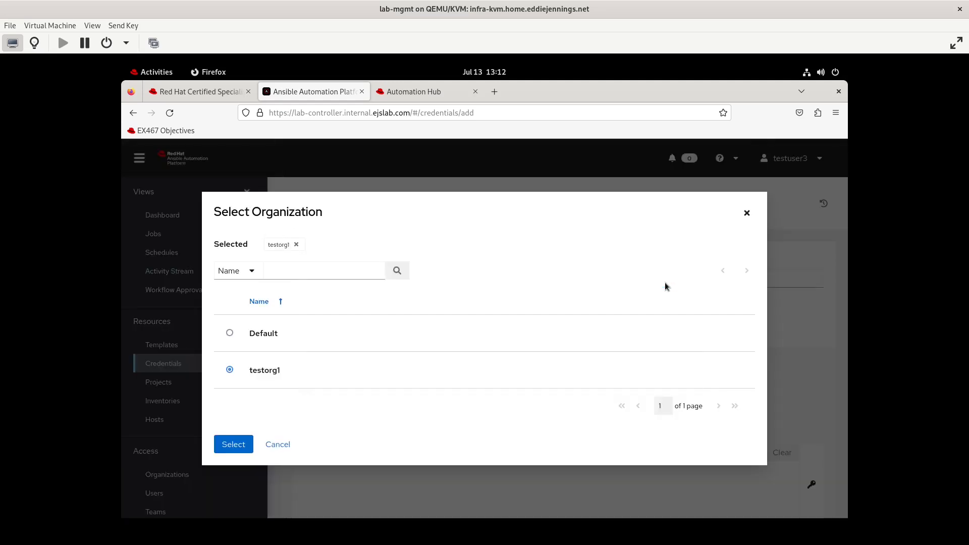
left_click(230, 333)
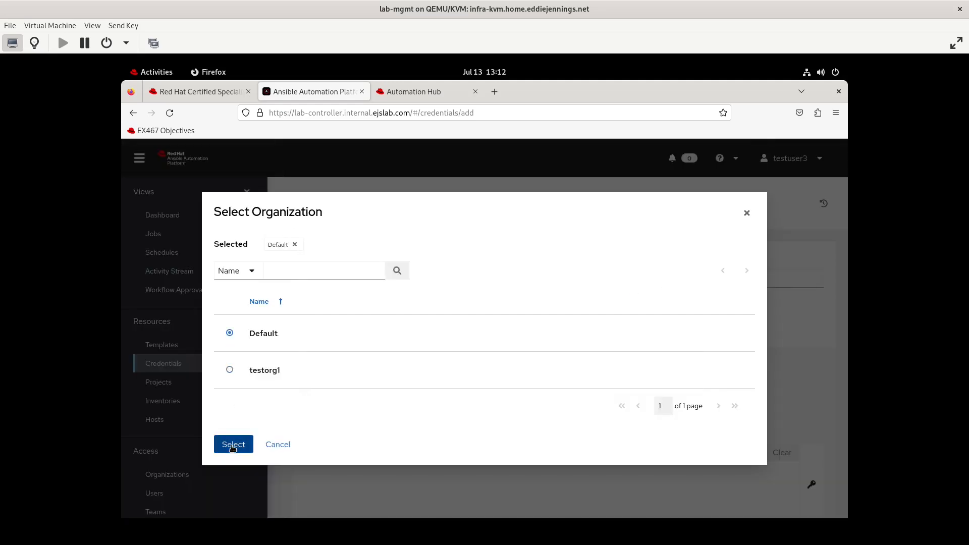
left_click(232, 444)
scroll(382, 407, "down", 10)
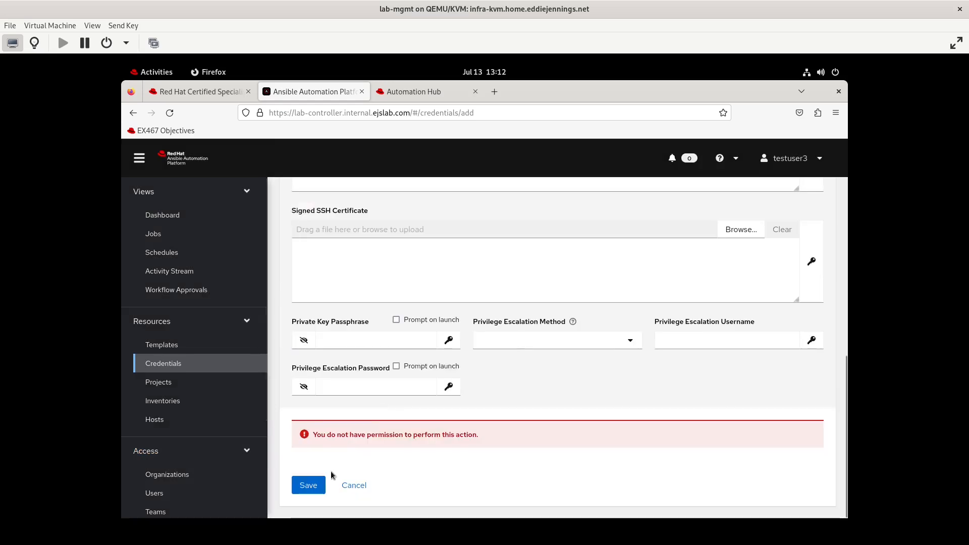
left_click(312, 489)
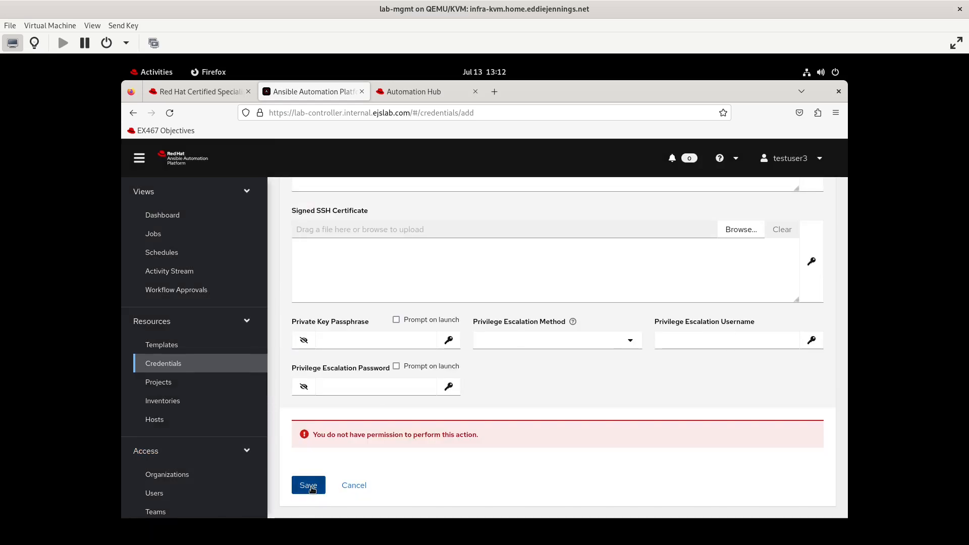
scroll(432, 427, "up", 2)
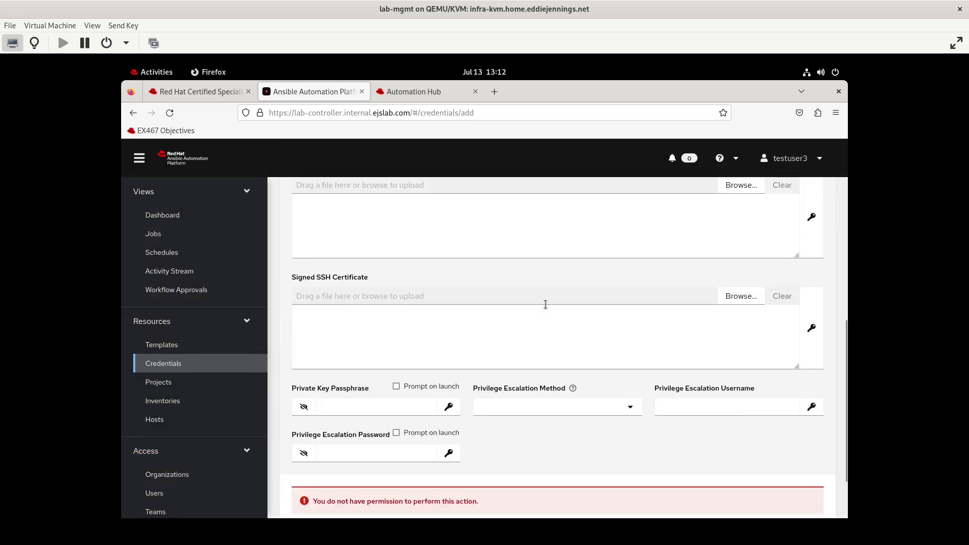
scroll(545, 303, "up", 5)
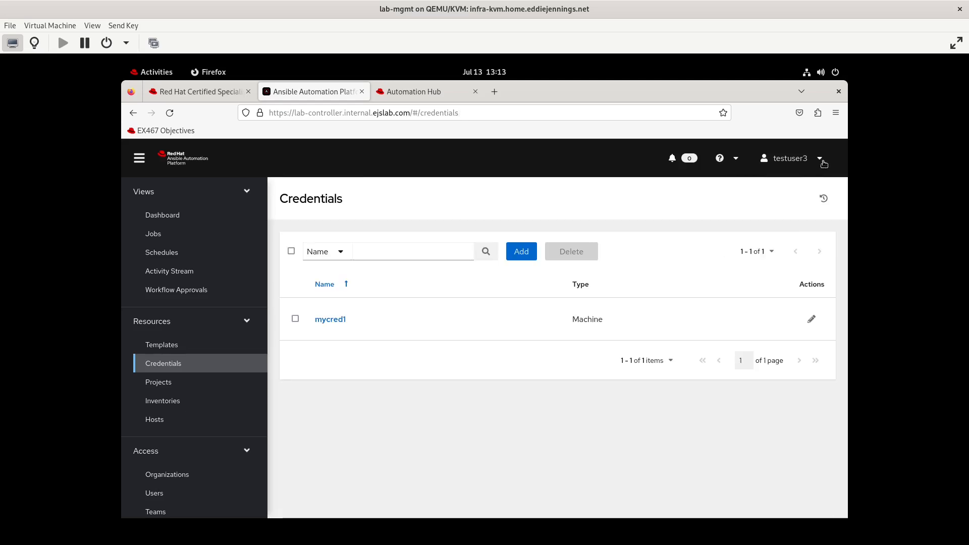
- Sign out of testuser3 and log back in as testuser1 with that account's password
left_click(822, 162)
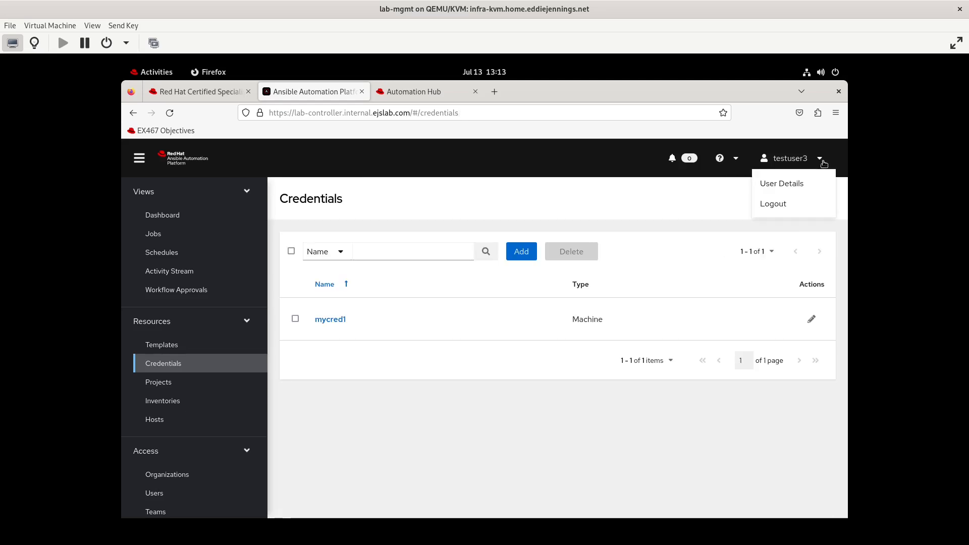
left_click(782, 204)
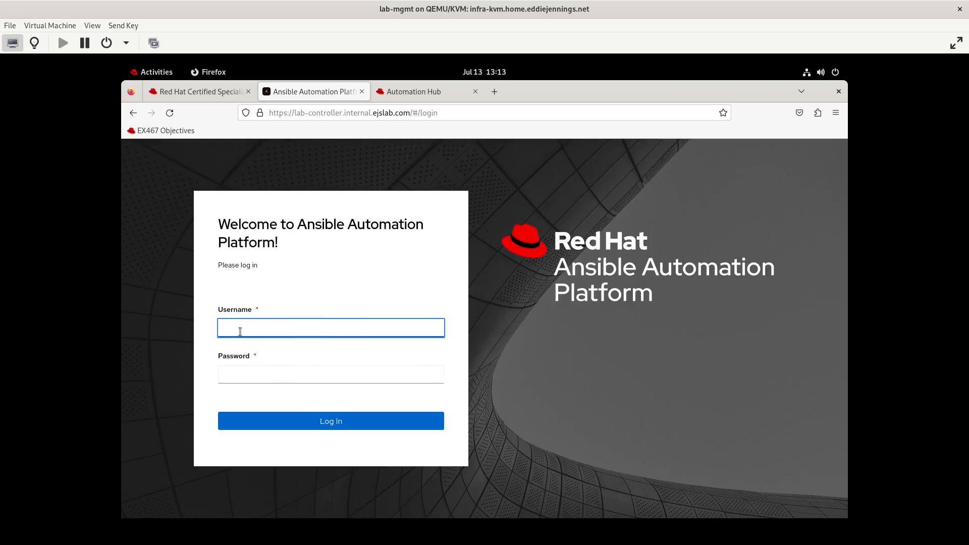
right_click(240, 332)
key("Escape")
type("testuser1")
key("Tab")
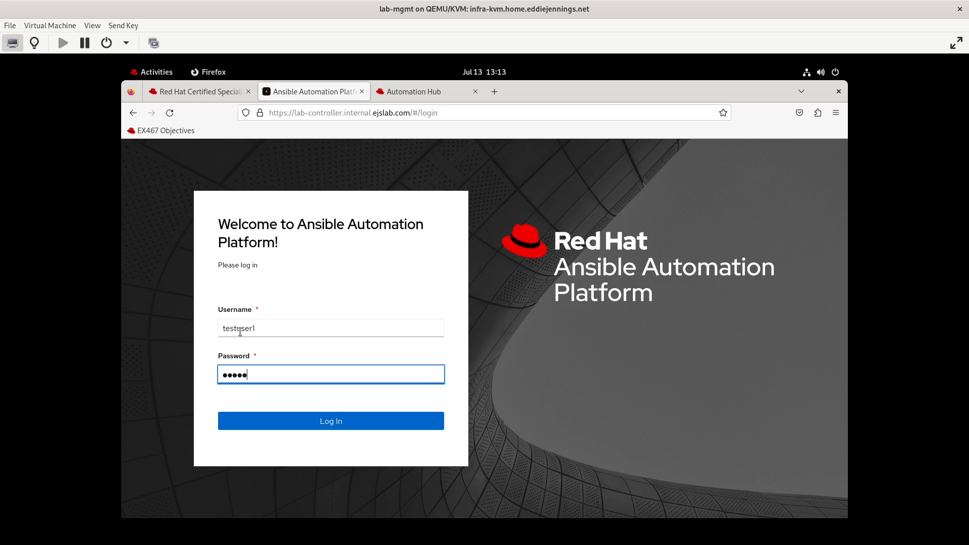
key("Return")
- Open testorg1 from Organizations to view its four-user access list
scroll(202, 421, "down", 5)
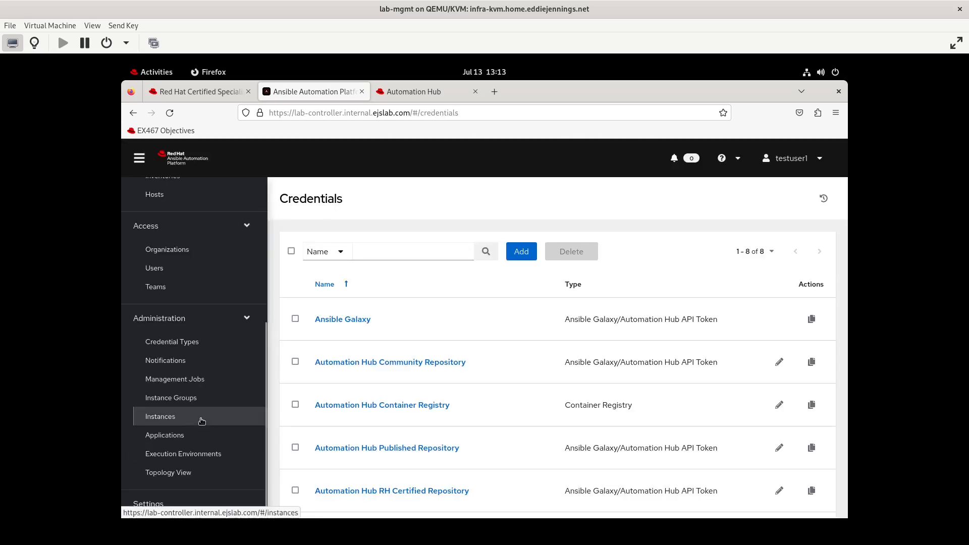
left_click(175, 253)
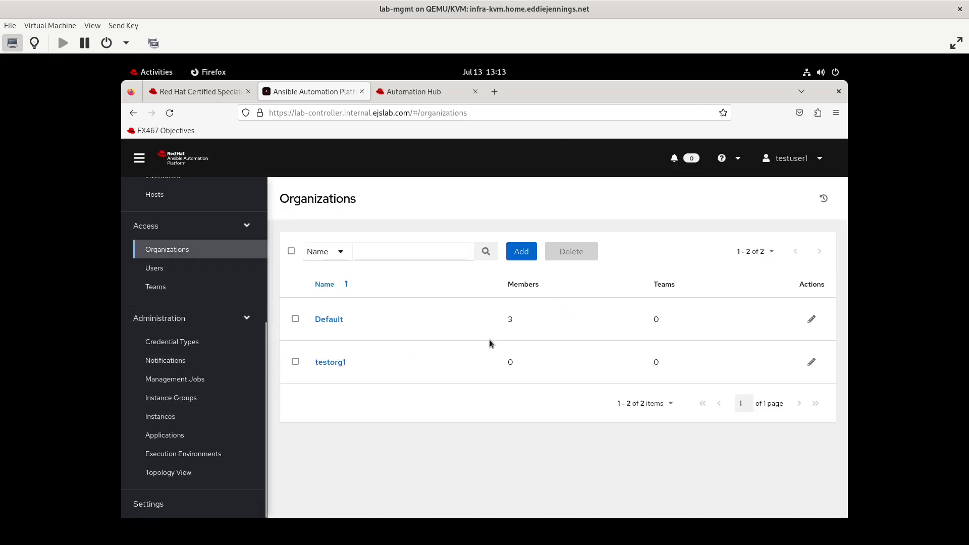
left_click(331, 362)
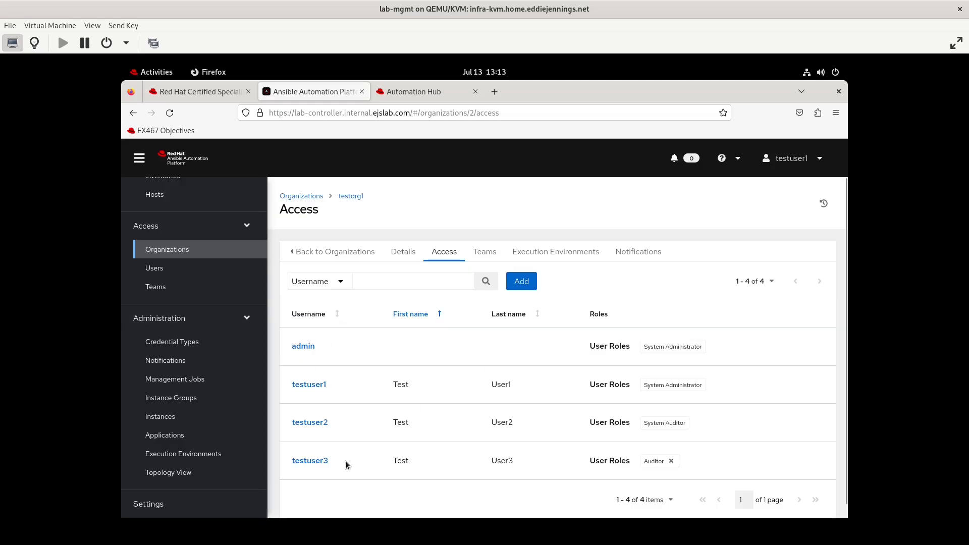
- Check testuser3's User Type options in the edit form, leaving it a Normal User
left_click(310, 461)
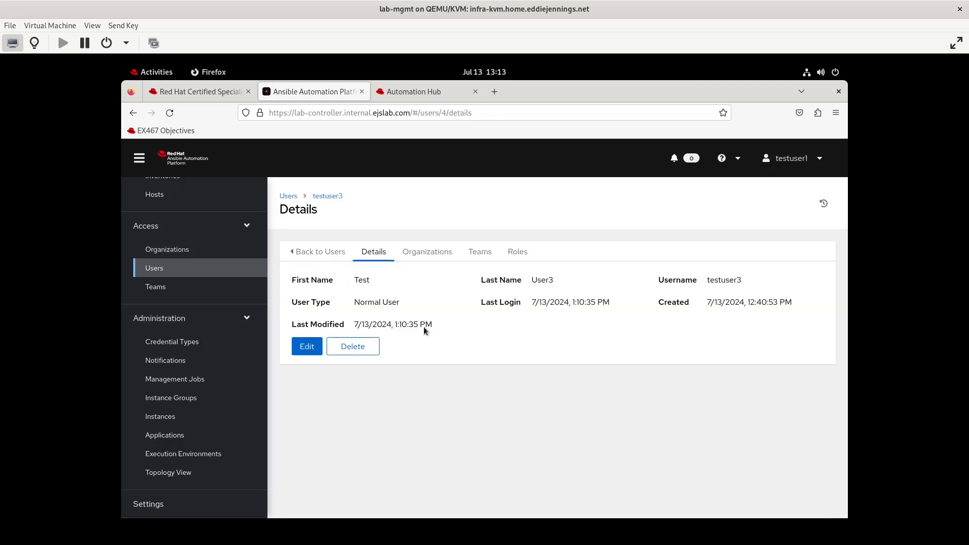
left_click(302, 348)
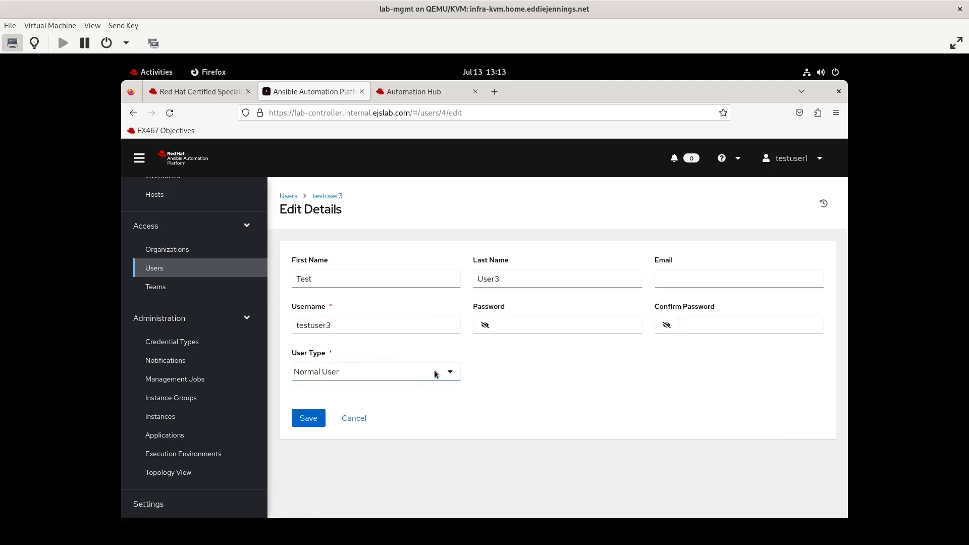
left_click(418, 375)
left_click(418, 375)
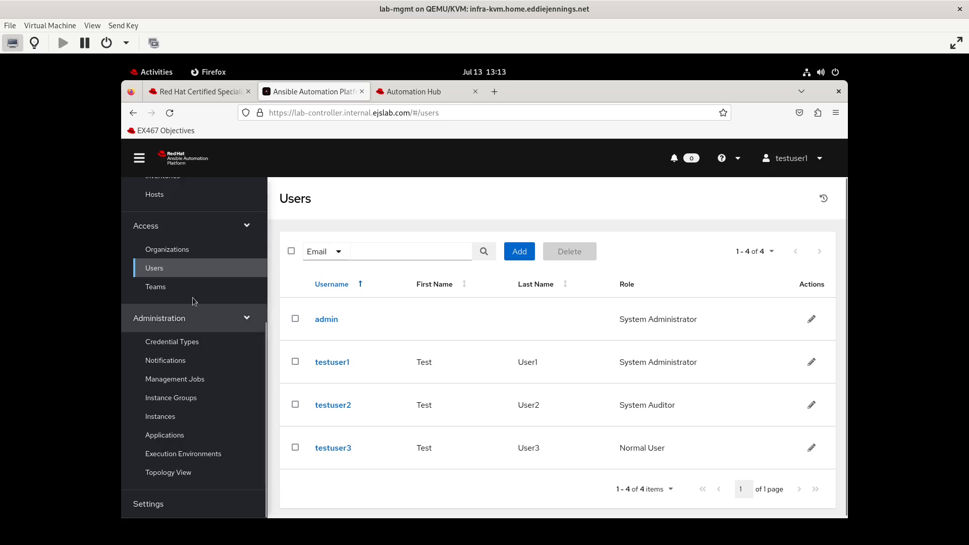
- Return to testorg1's details and show its Access list
left_click(170, 250)
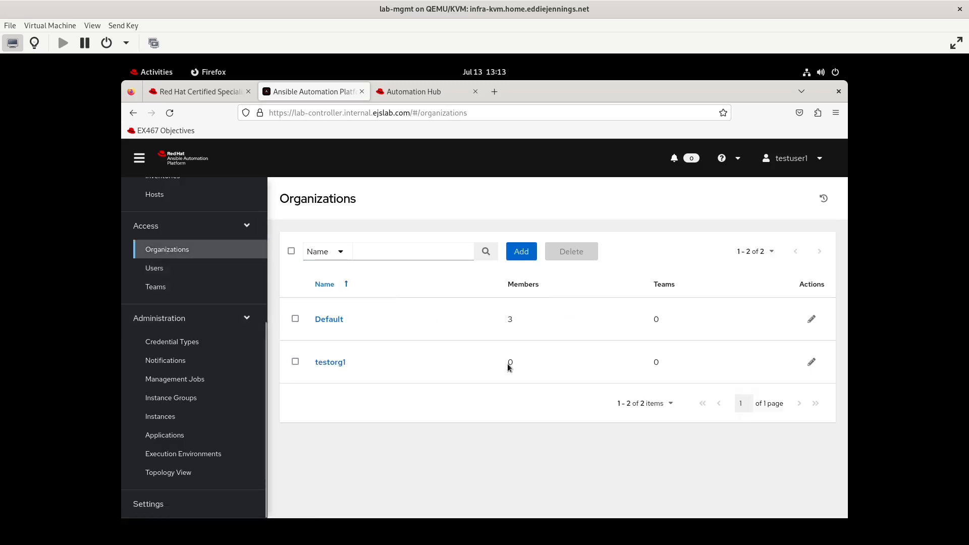
left_click(339, 362)
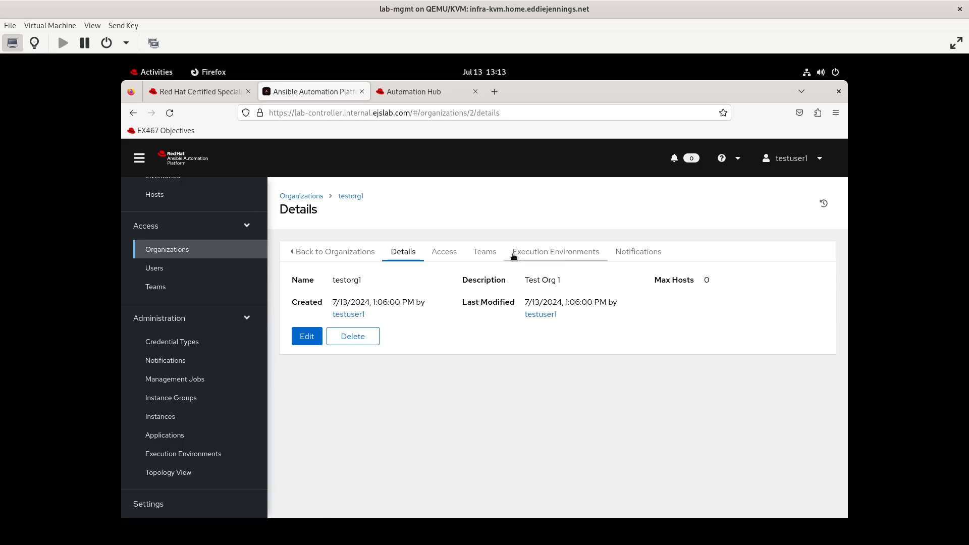
left_click(444, 251)
- Give testuser3 the Member role on testorg1 alongside Auditor and save
left_click(521, 279)
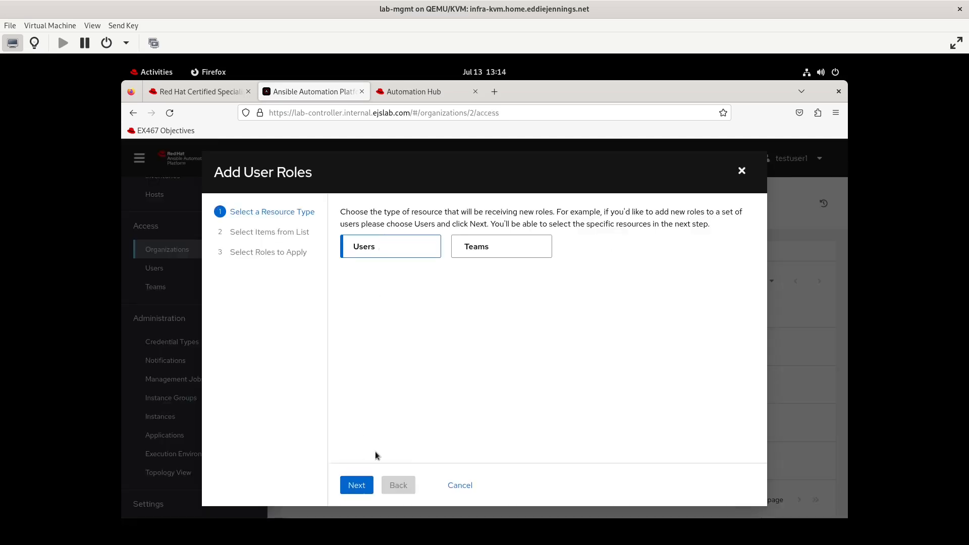
left_click(356, 485)
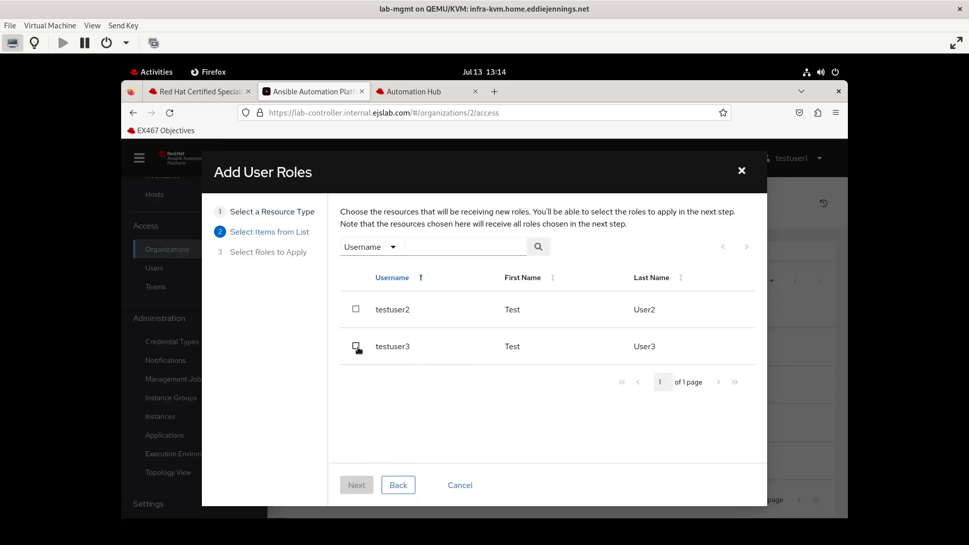
left_click(356, 348)
left_click(356, 485)
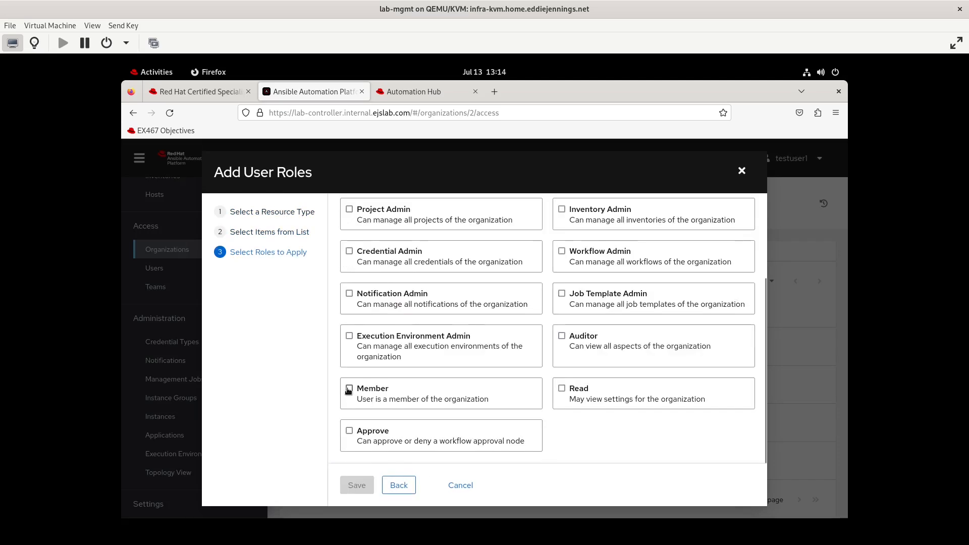
left_click(348, 390)
left_click(356, 484)
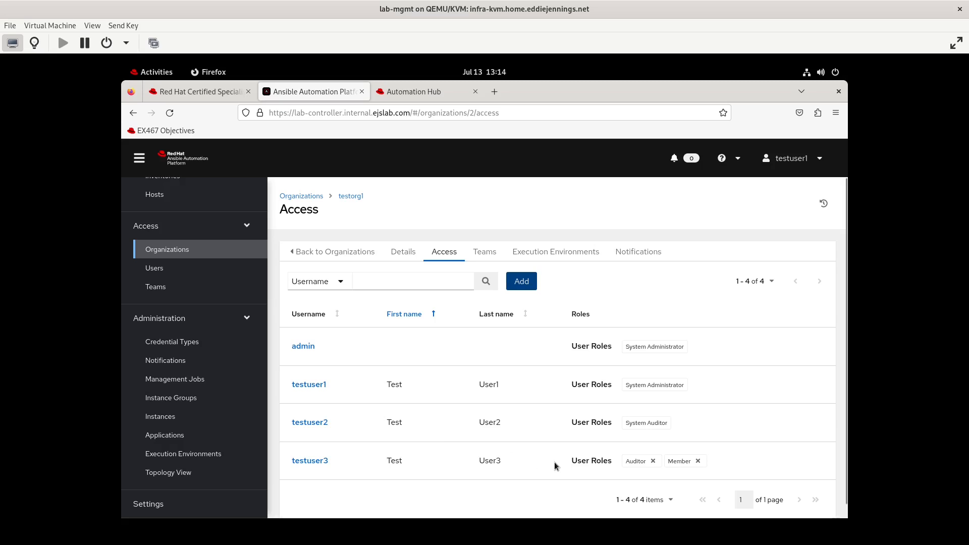
- Start another role assignment for testuser3 and scroll through testorg1's available organization roles
left_click(521, 284)
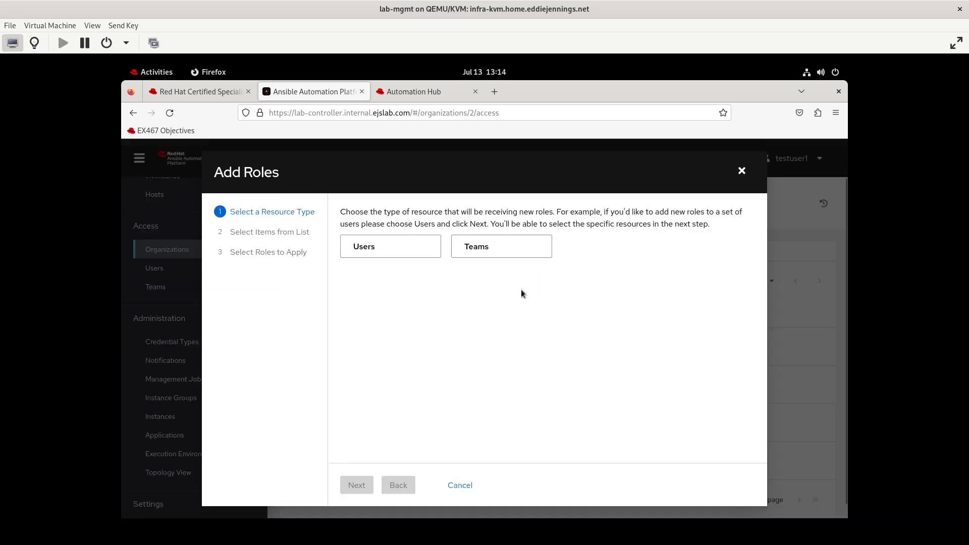
left_click(402, 246)
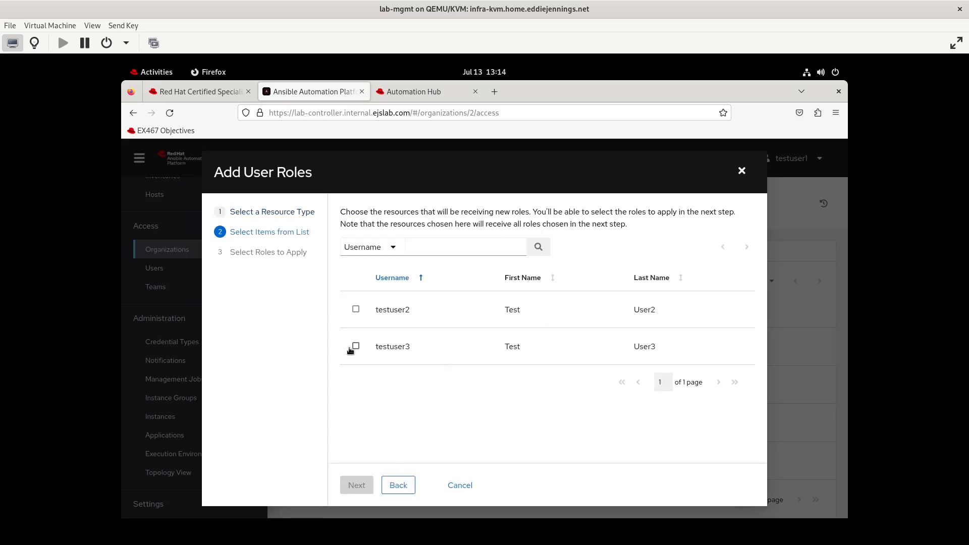
left_click(355, 347)
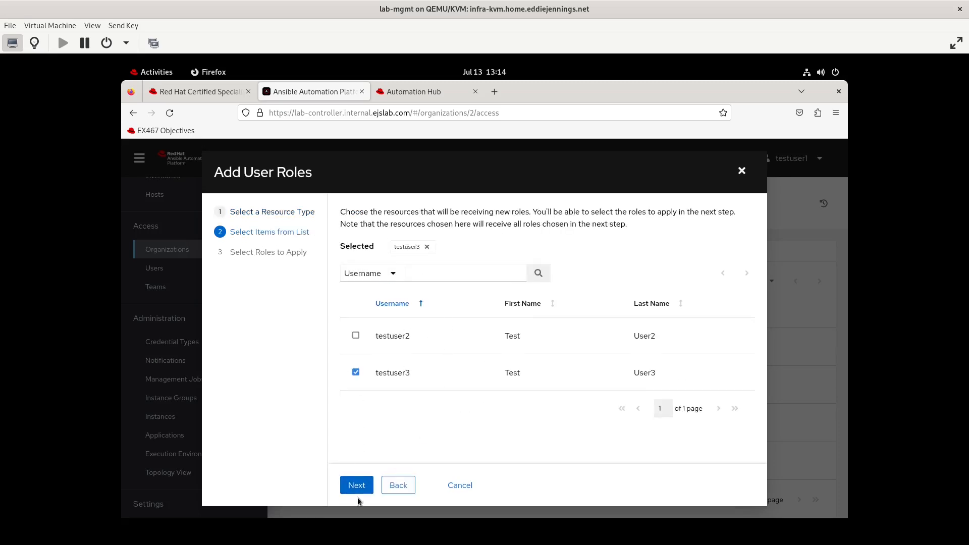
left_click(357, 485)
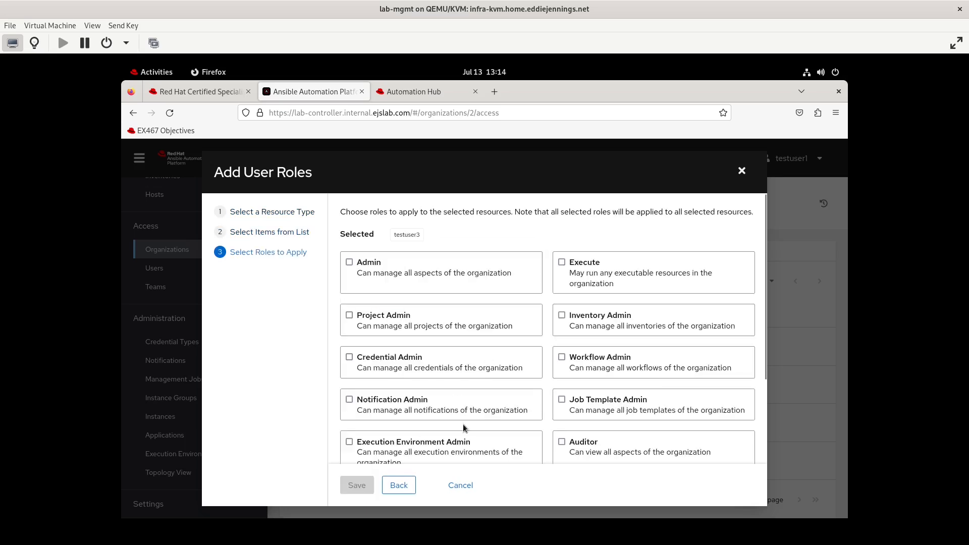
scroll(464, 424, "down", 2)
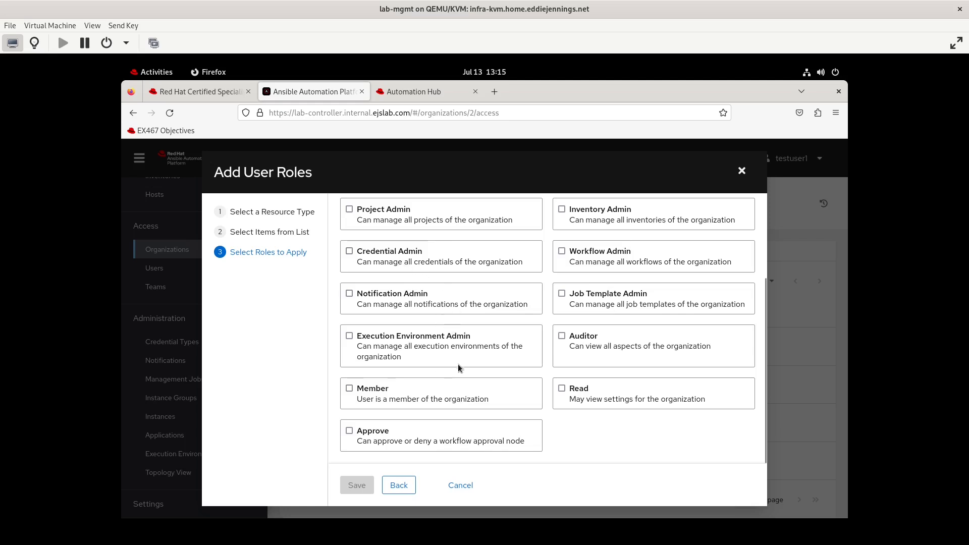
scroll(459, 367, "up", 4)
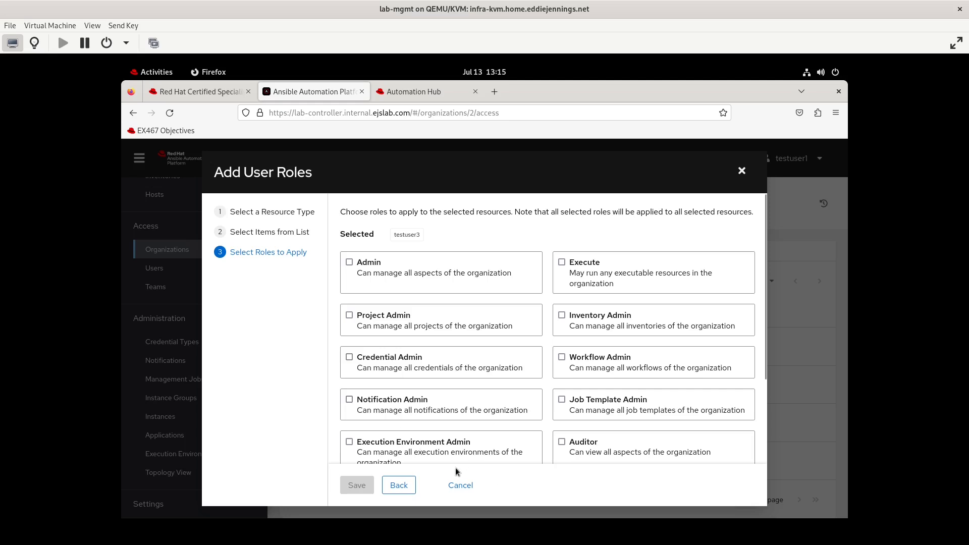
scroll(476, 417, "down", 3)
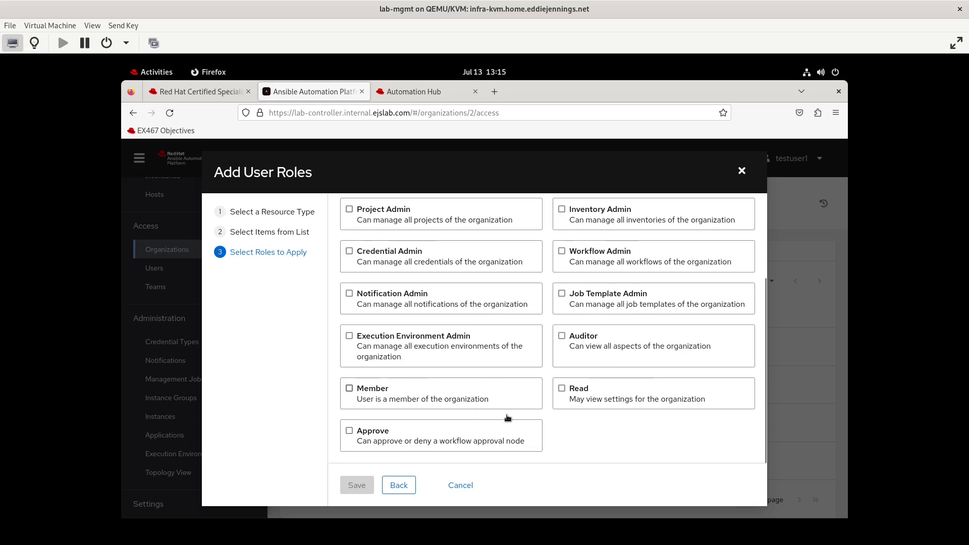
- Read the EX467 objectives in the other tab, then return to testorg1's access list
key("ctrl+Page_Up")
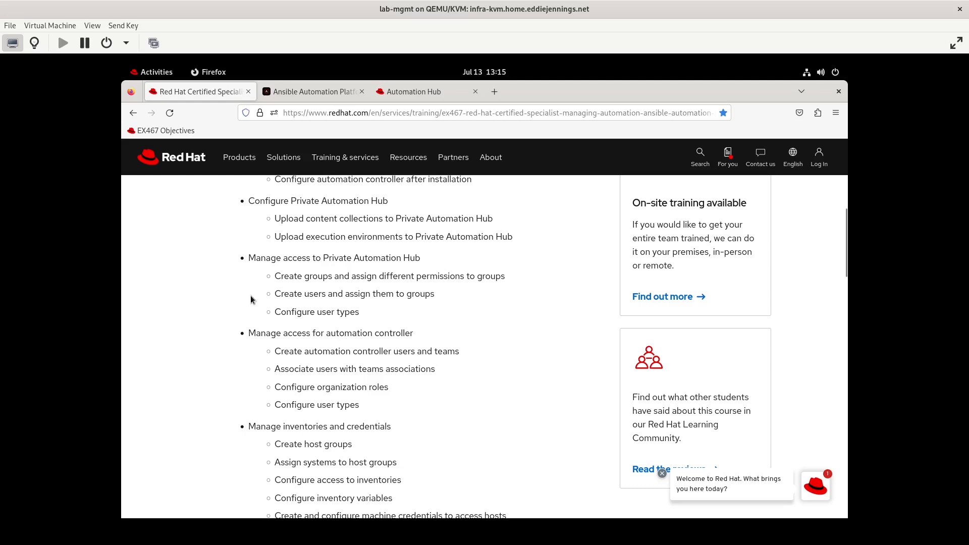
left_click(323, 94)
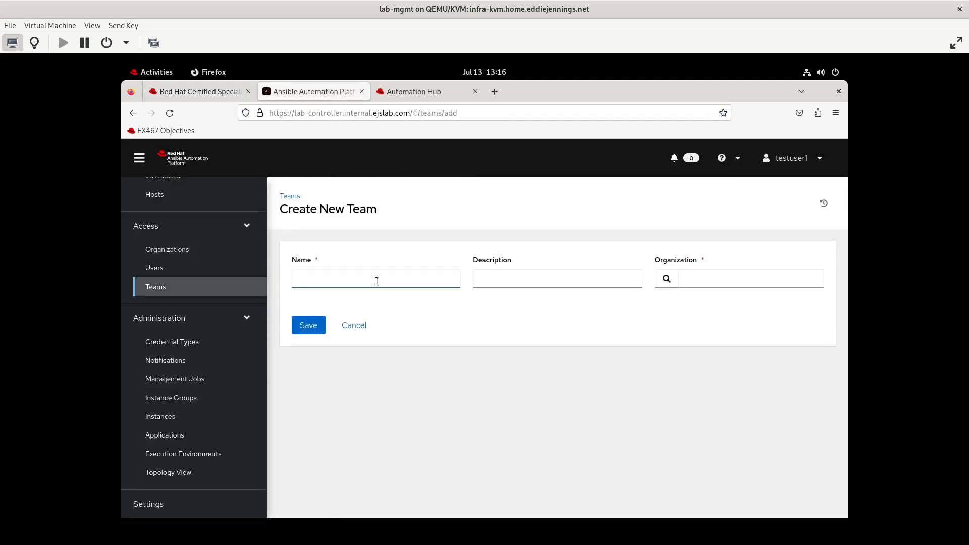
- Create team testteam1 with description 'test team 1' in organization testorg1
left_click(376, 281)
type("testteam1")
key("Tab")
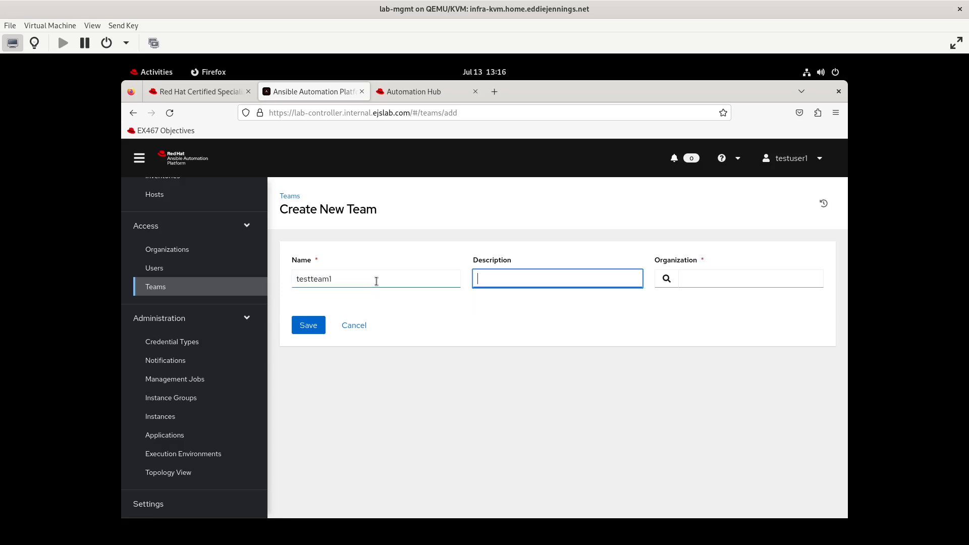
type("test team 1")
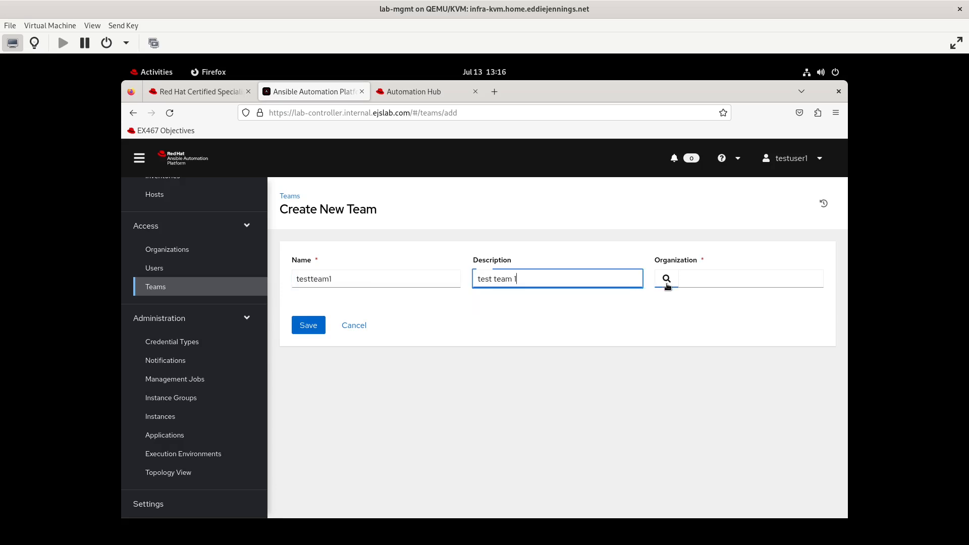
left_click(666, 282)
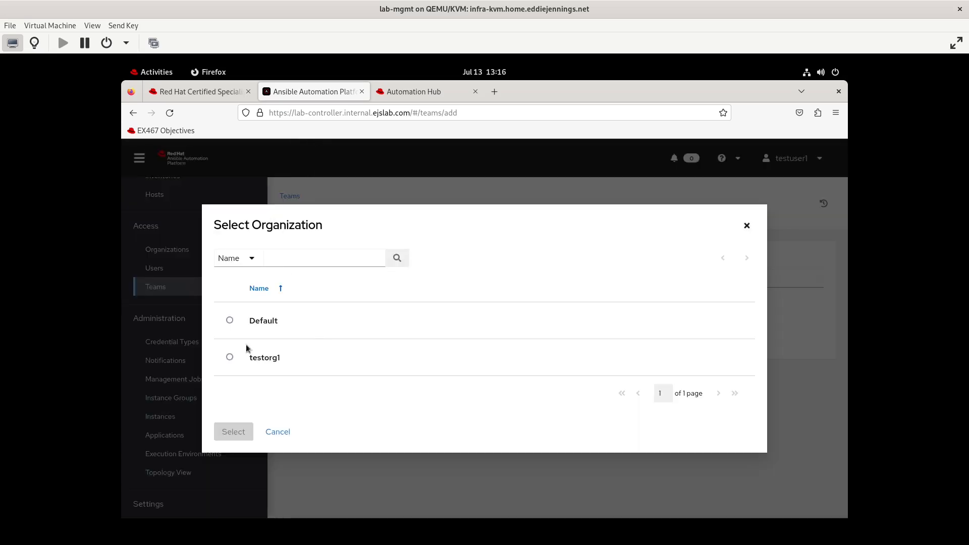
left_click(229, 359)
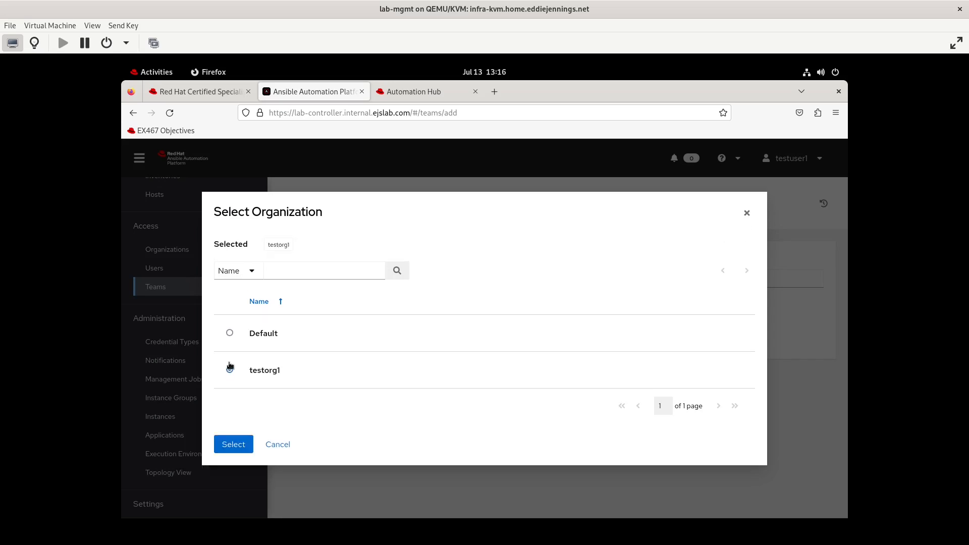
left_click(231, 445)
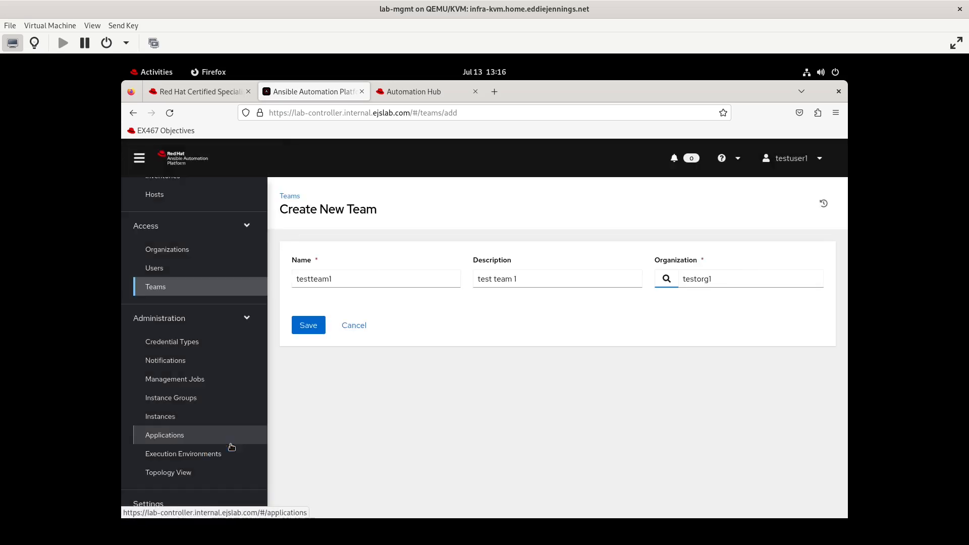
left_click(305, 330)
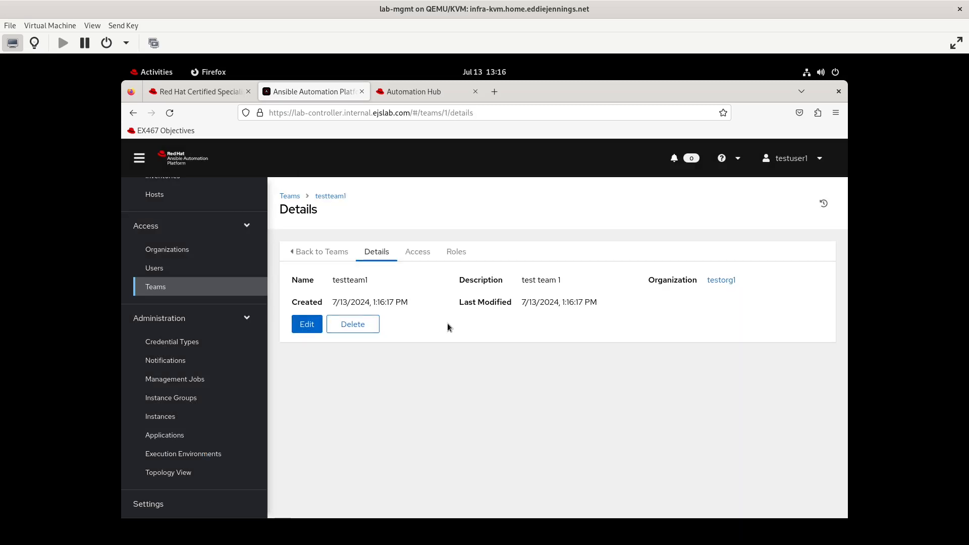
left_click(167, 250)
- Open testteam1 from the Teams list and view its Access list
left_click(154, 286)
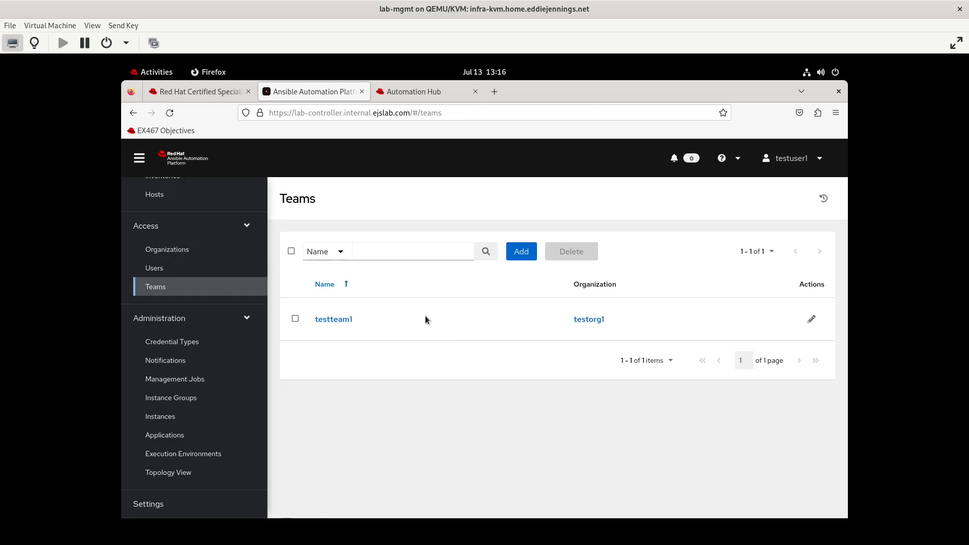
left_click(334, 320)
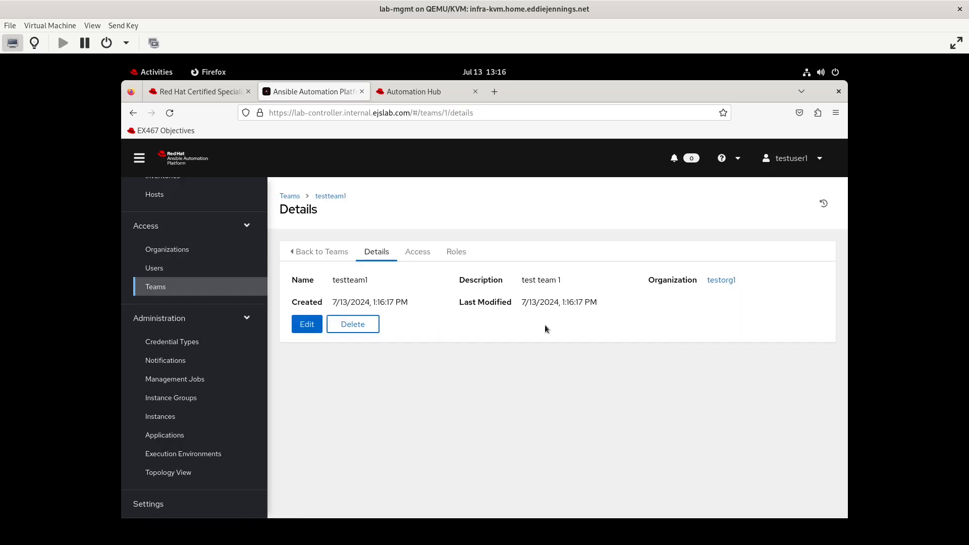
right_click(412, 255)
key("Escape")
left_click(411, 254)
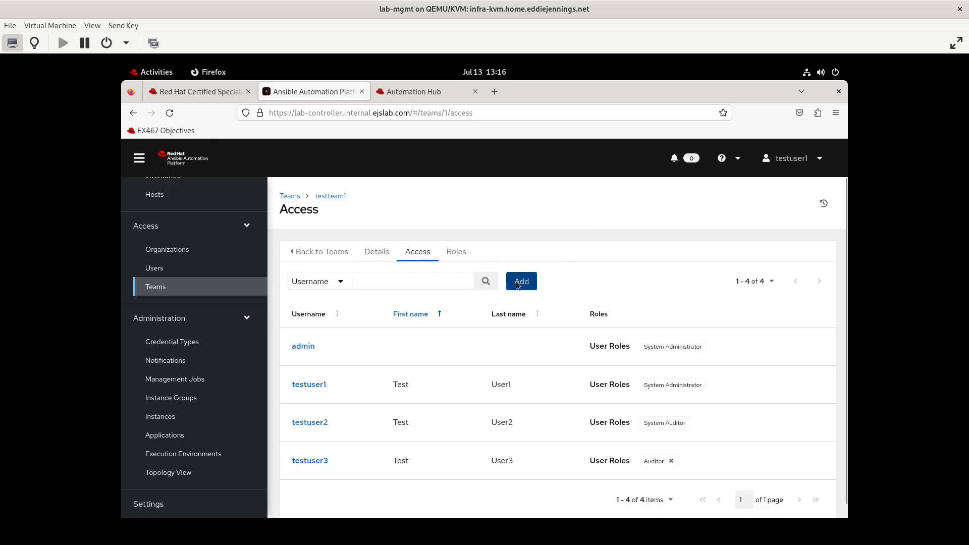
- Review the testteam1 roles offered to testuser3, then cancel without adding any
left_click(518, 285)
left_click(383, 250)
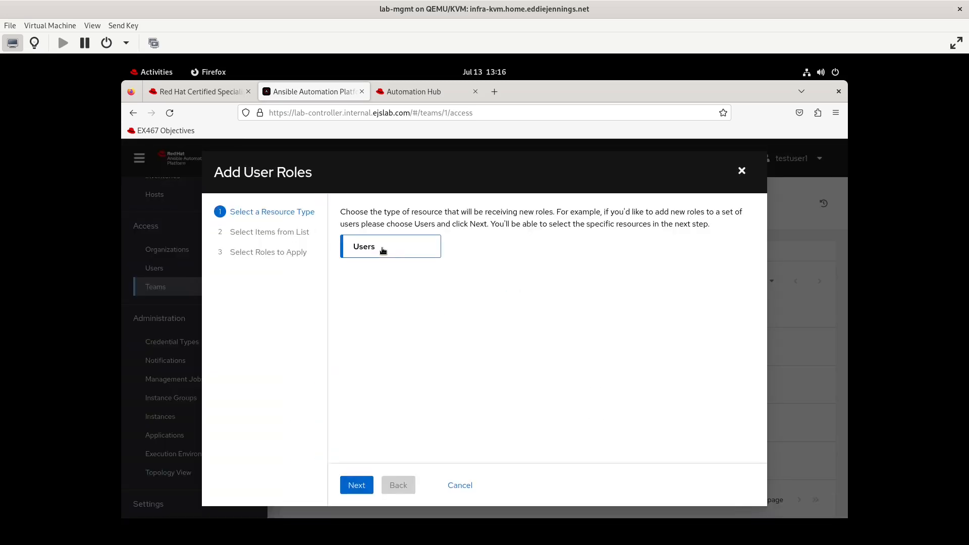
left_click(357, 485)
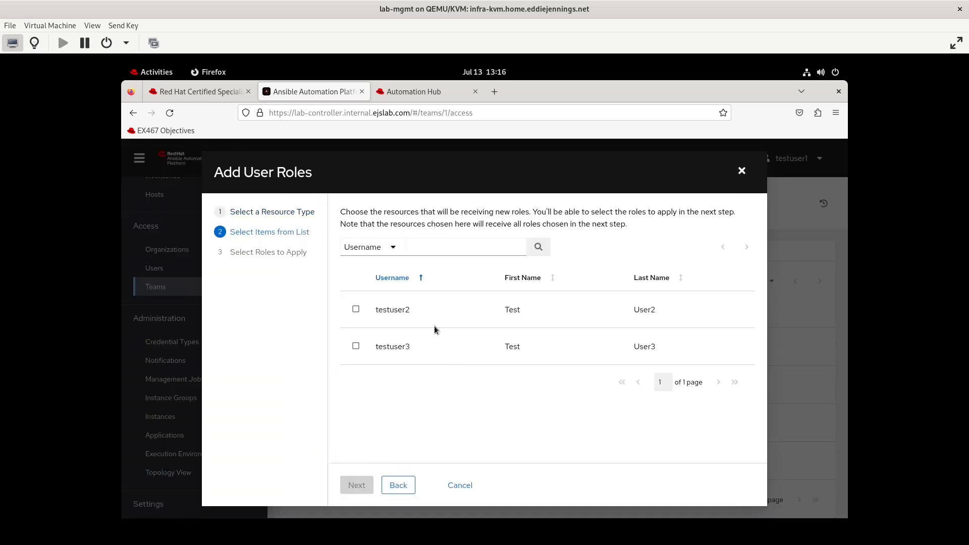
left_click(355, 347)
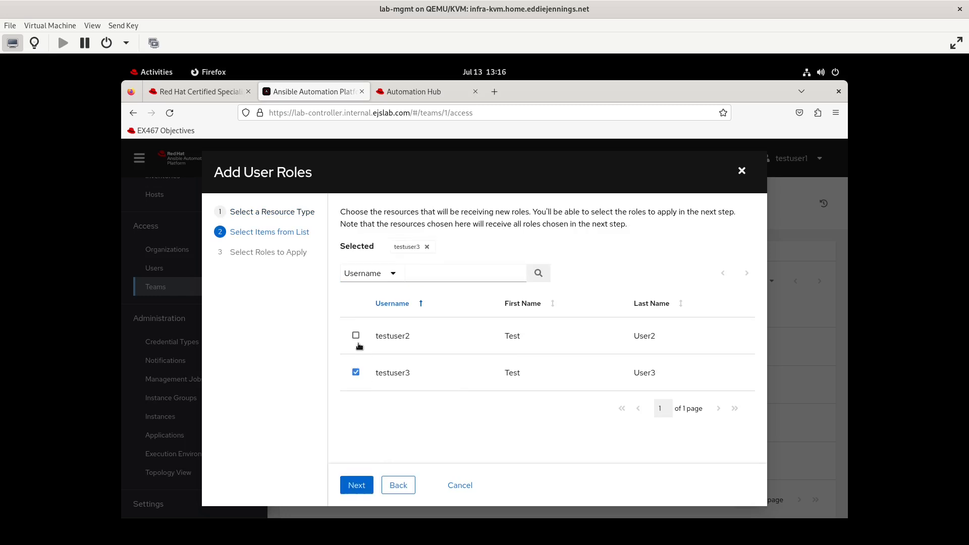
left_click(357, 481)
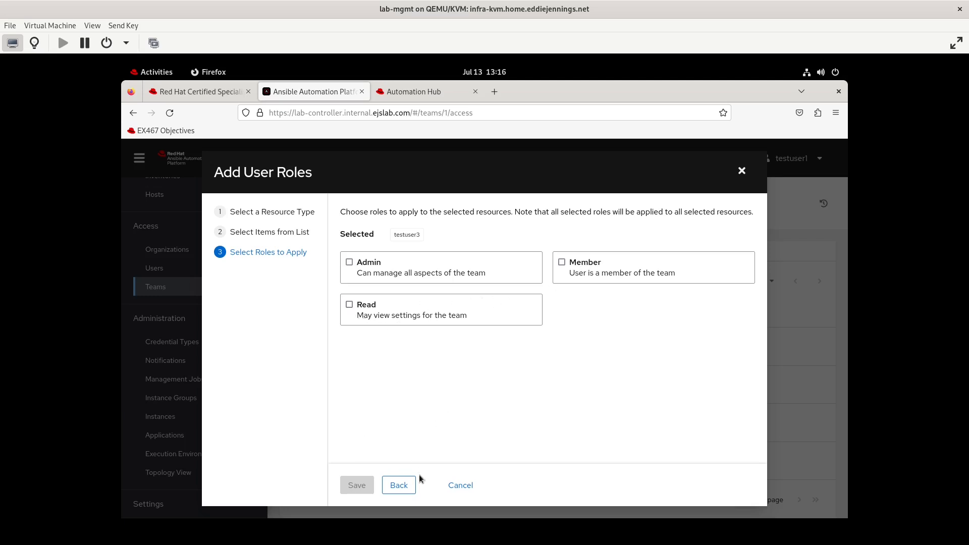
left_click(458, 484)
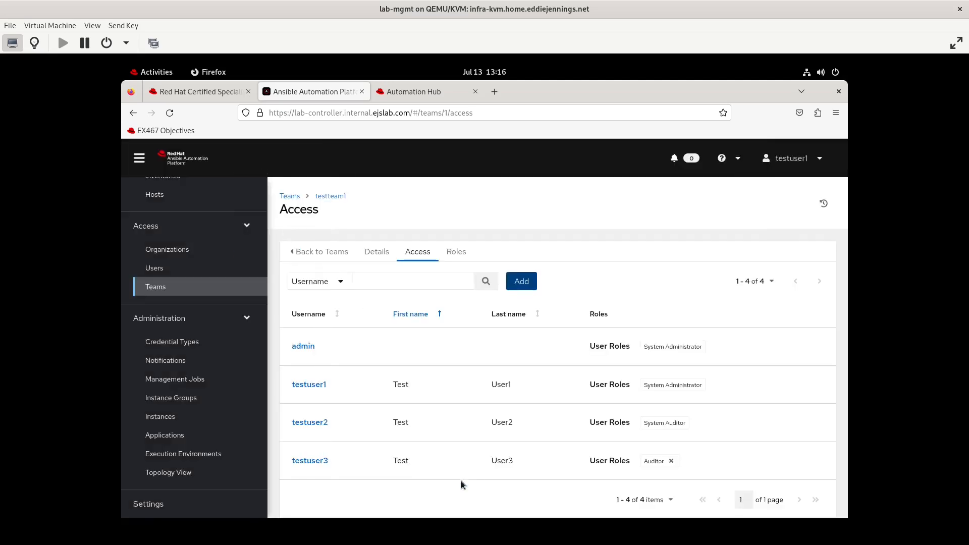
- Review testorg1's team role options, cancel without saving, and return to the EX467 objectives page
left_click(193, 251)
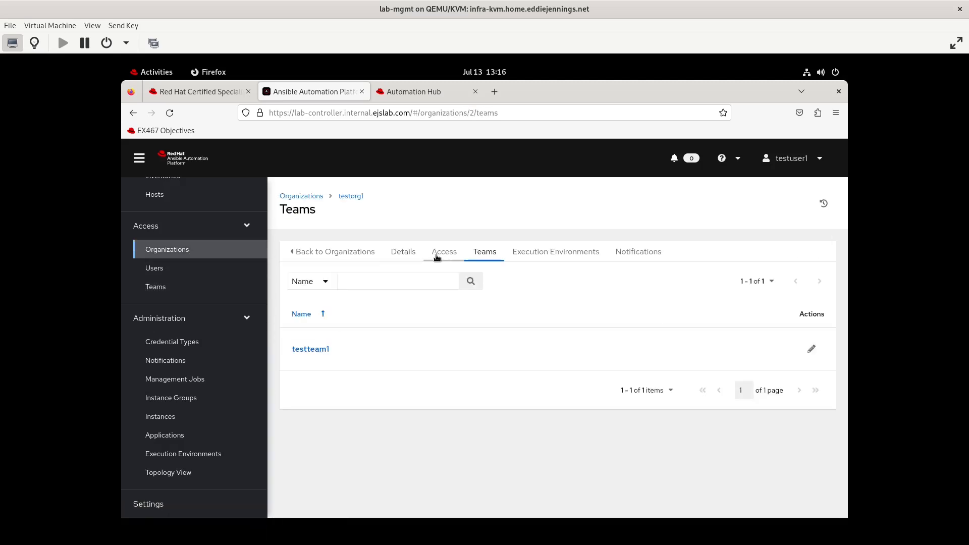
left_click(437, 255)
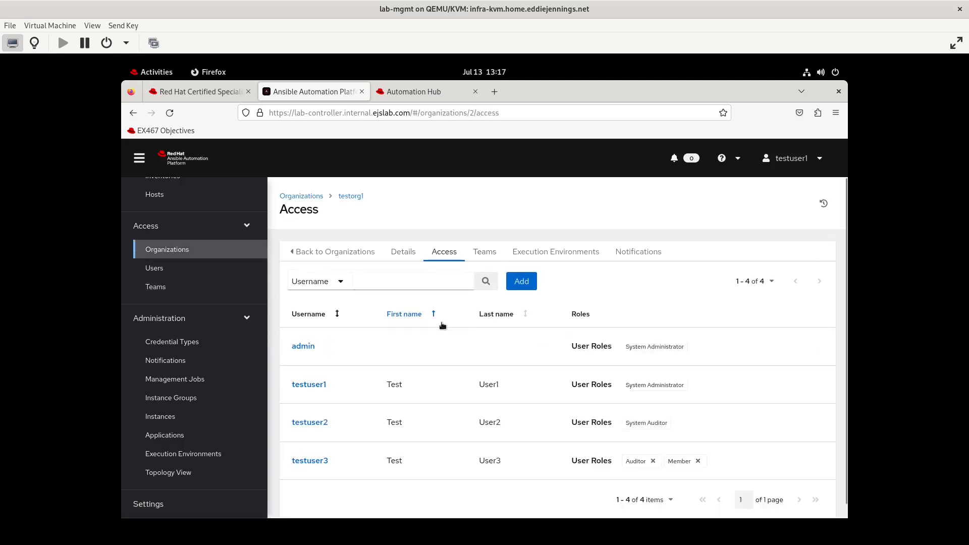
left_click(521, 280)
left_click(493, 247)
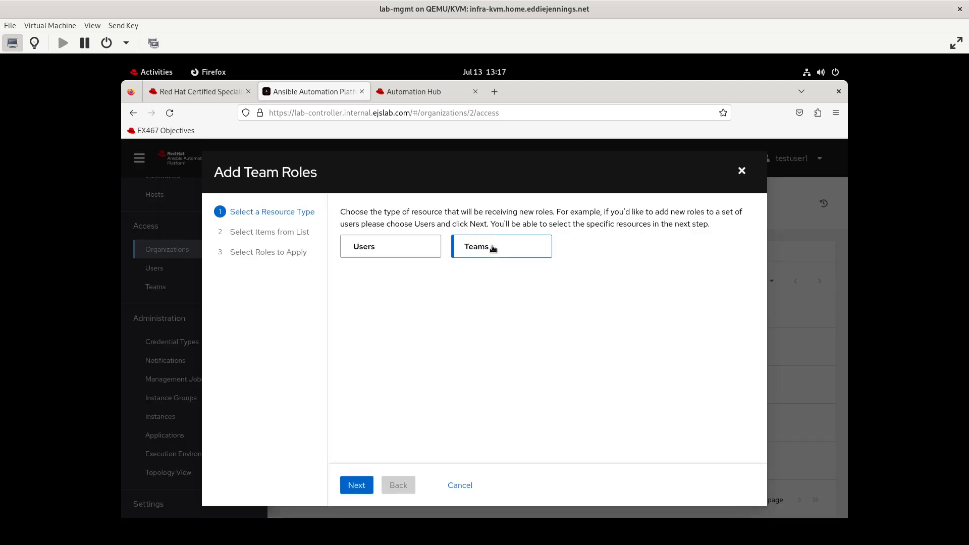
left_click(355, 485)
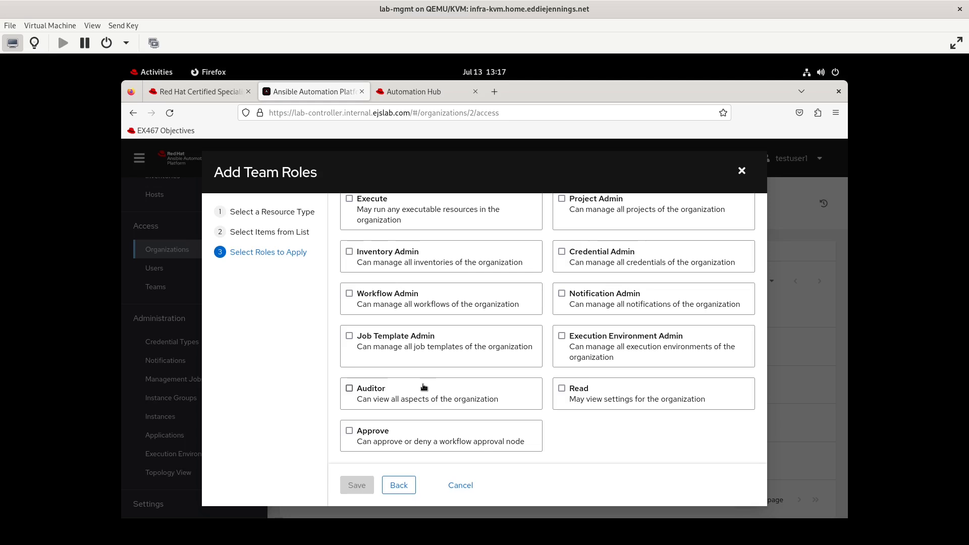
left_click(460, 485)
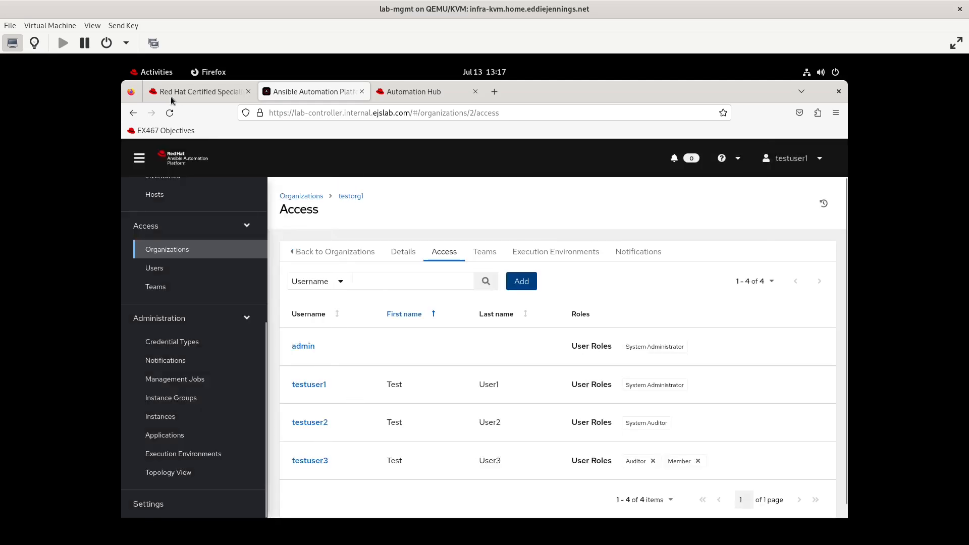
left_click(197, 92)
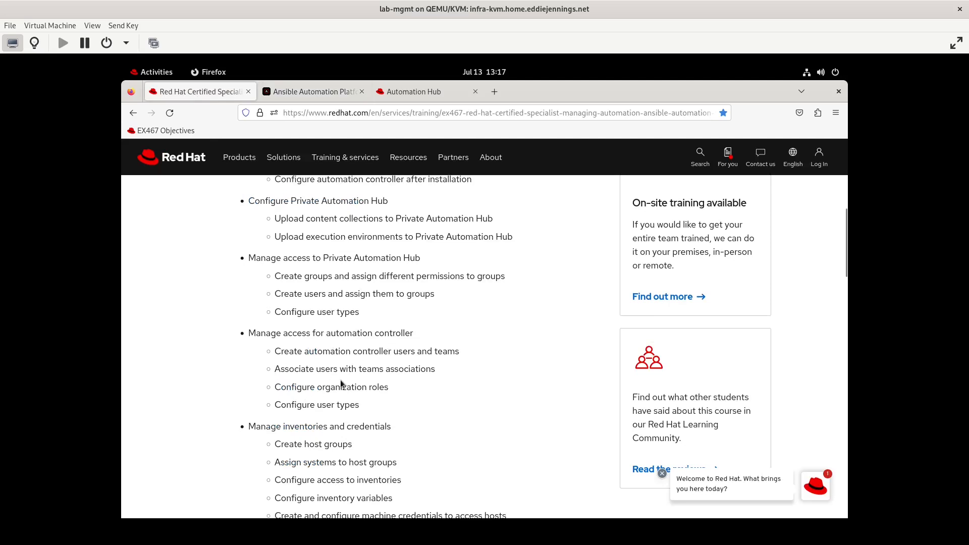